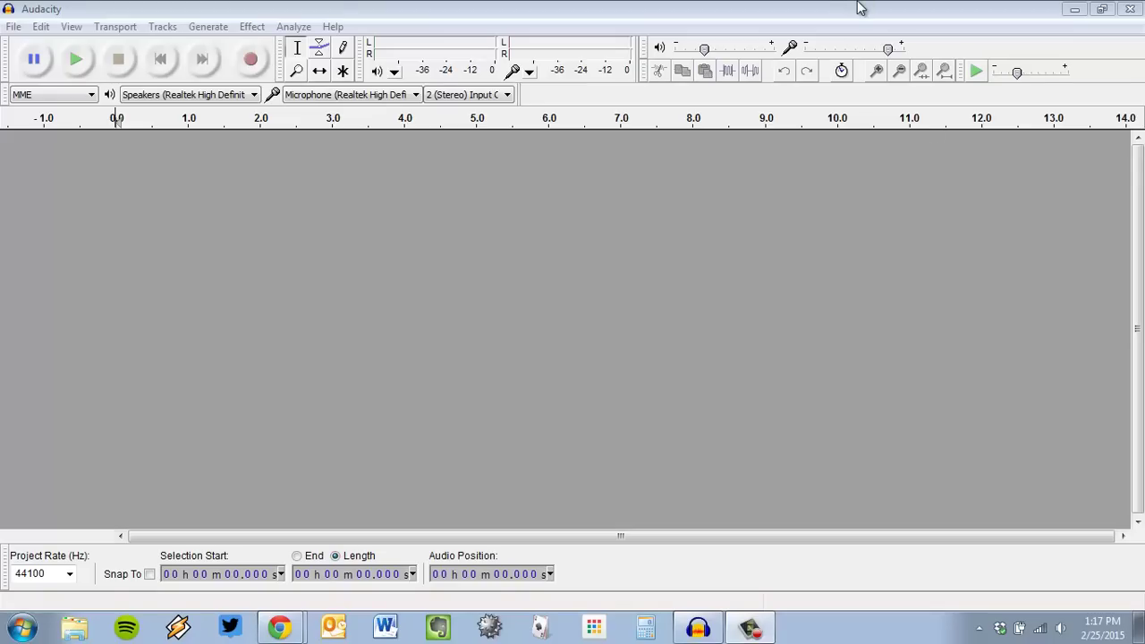
# Check the narration-mixing tutorial, then set the recording device to Microphone (Yeti Stereo Microphone).
pyautogui.click(280, 627)
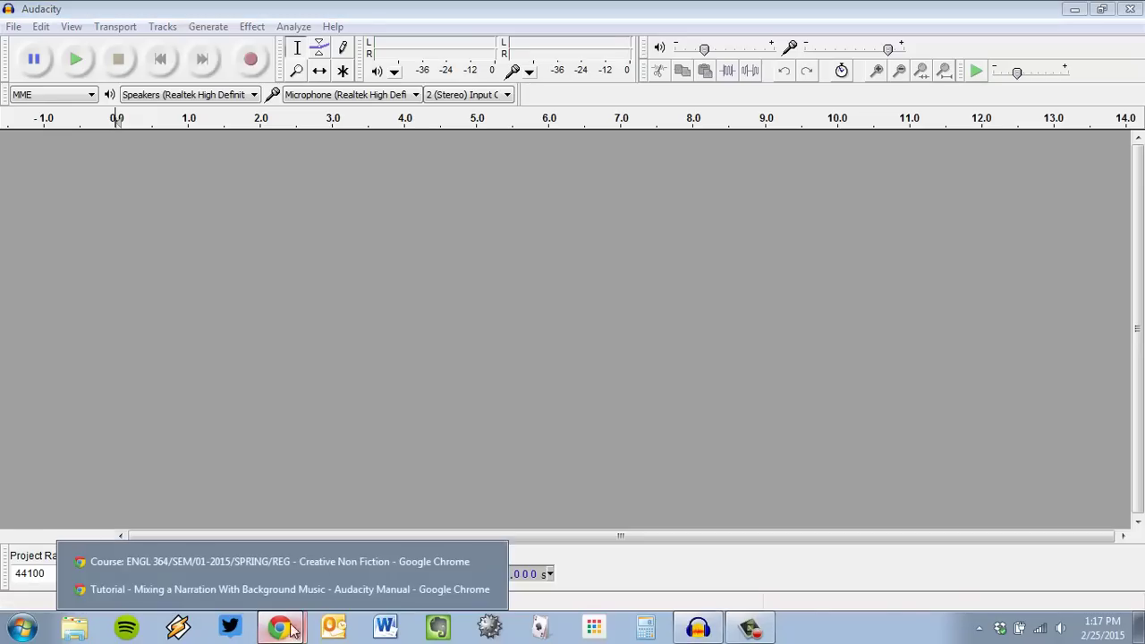
pyautogui.click(291, 588)
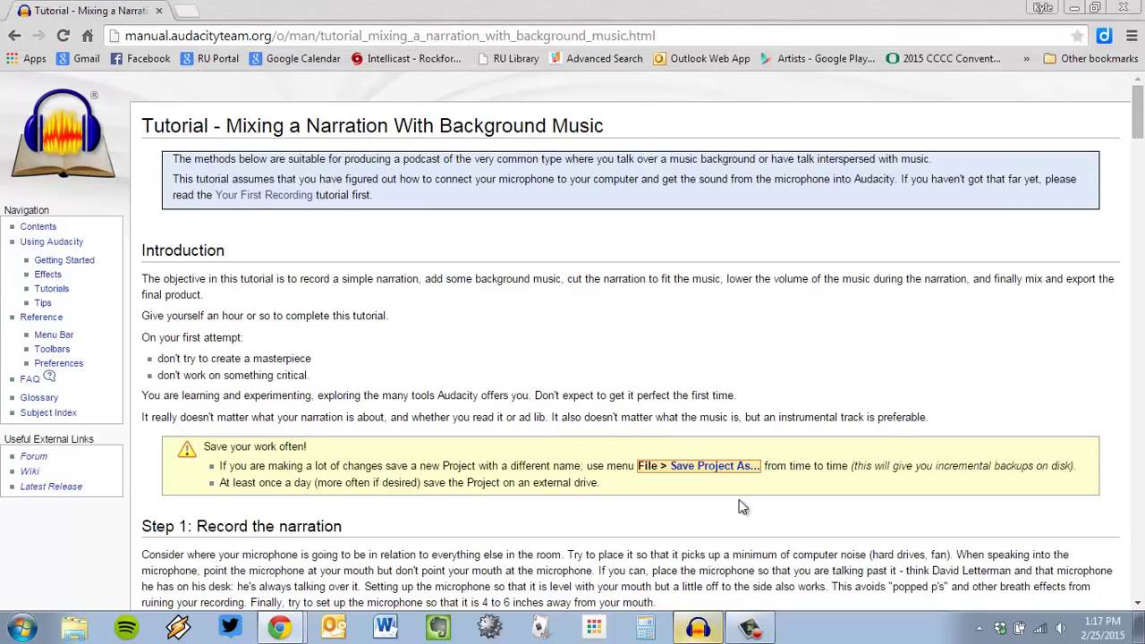
pyautogui.moveTo(697, 628)
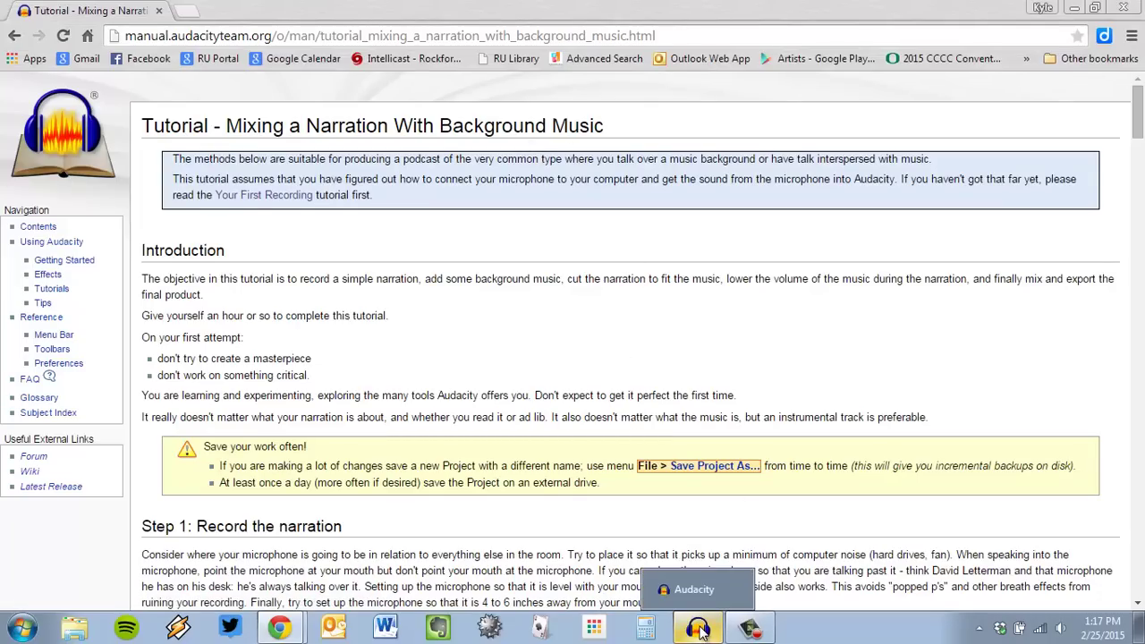
pyautogui.click(699, 629)
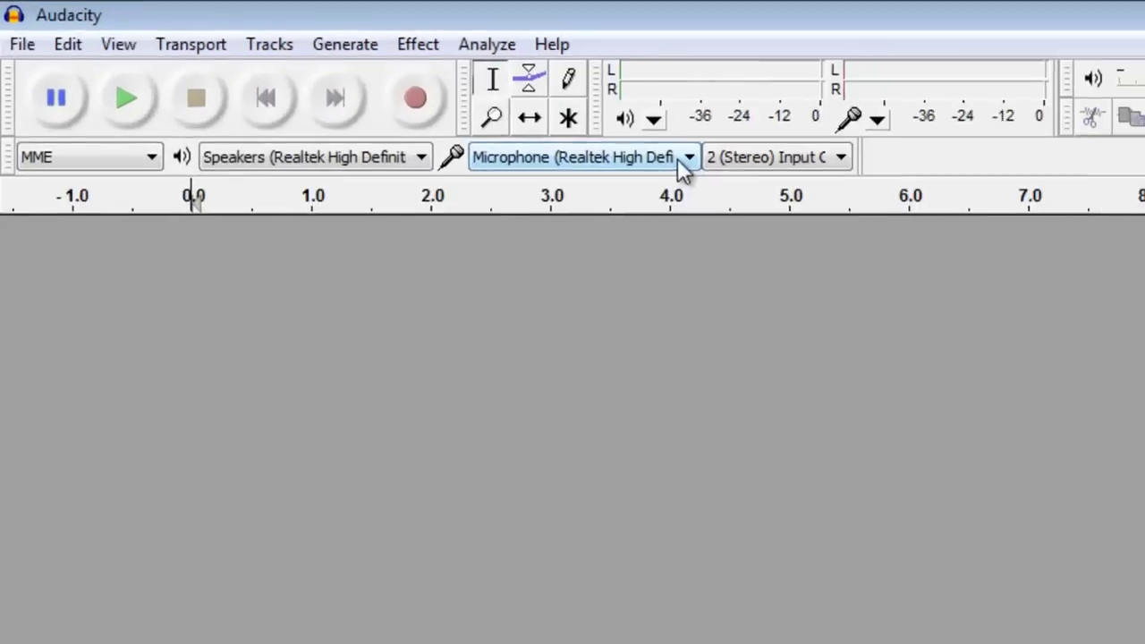
pyautogui.click(413, 95)
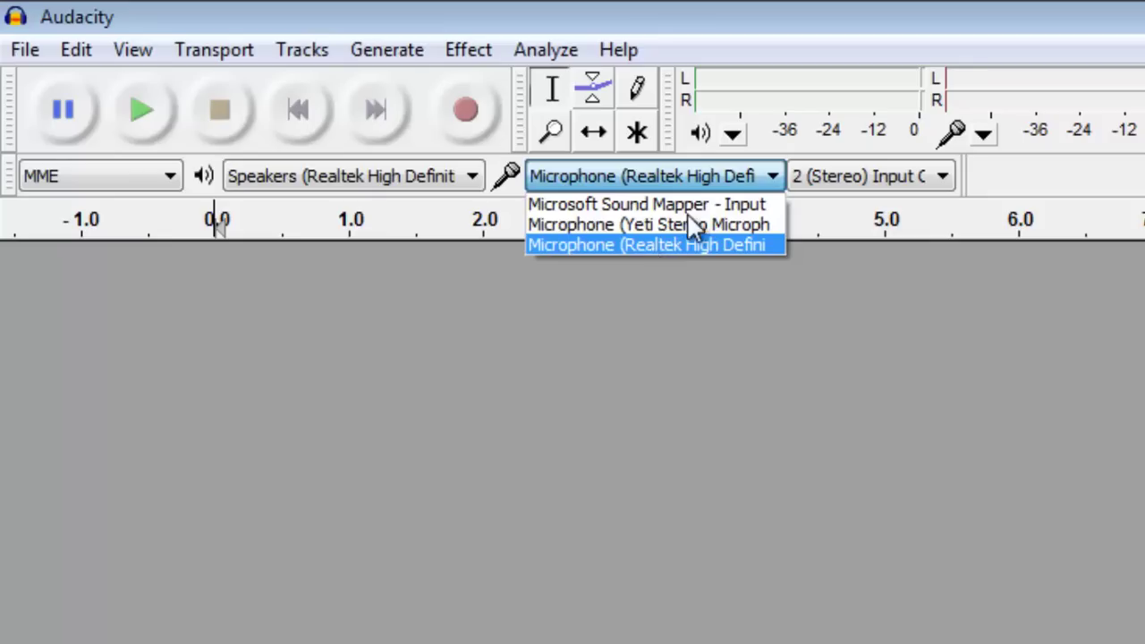
pyautogui.click(658, 225)
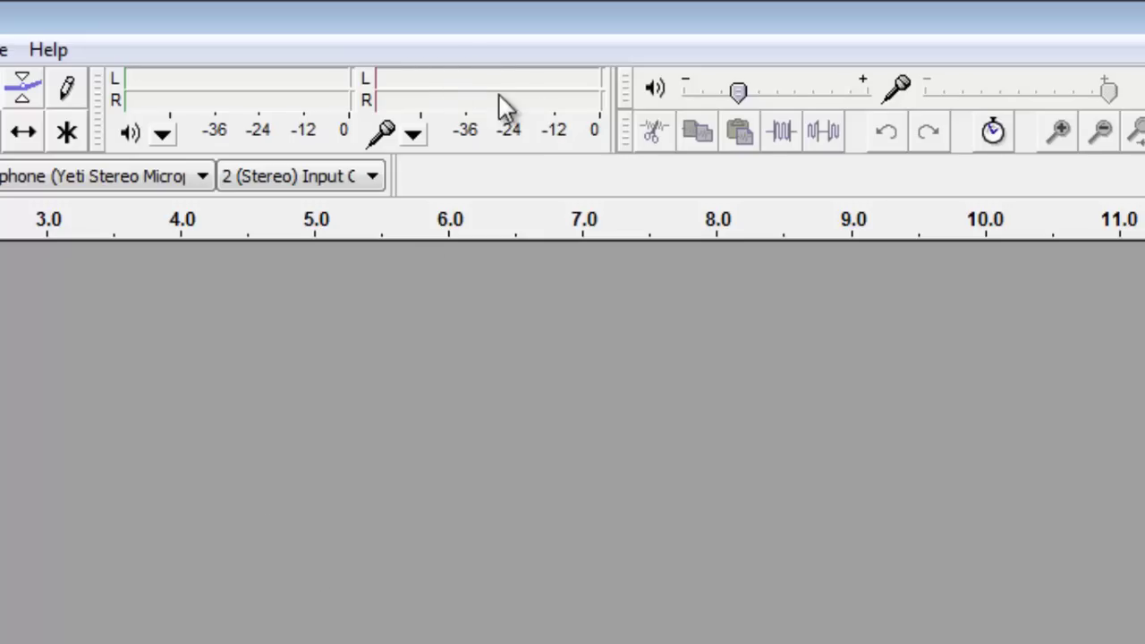
# Turn on live input-level monitoring for the Yeti microphone on the Recording Meter.
pyautogui.click(477, 109)
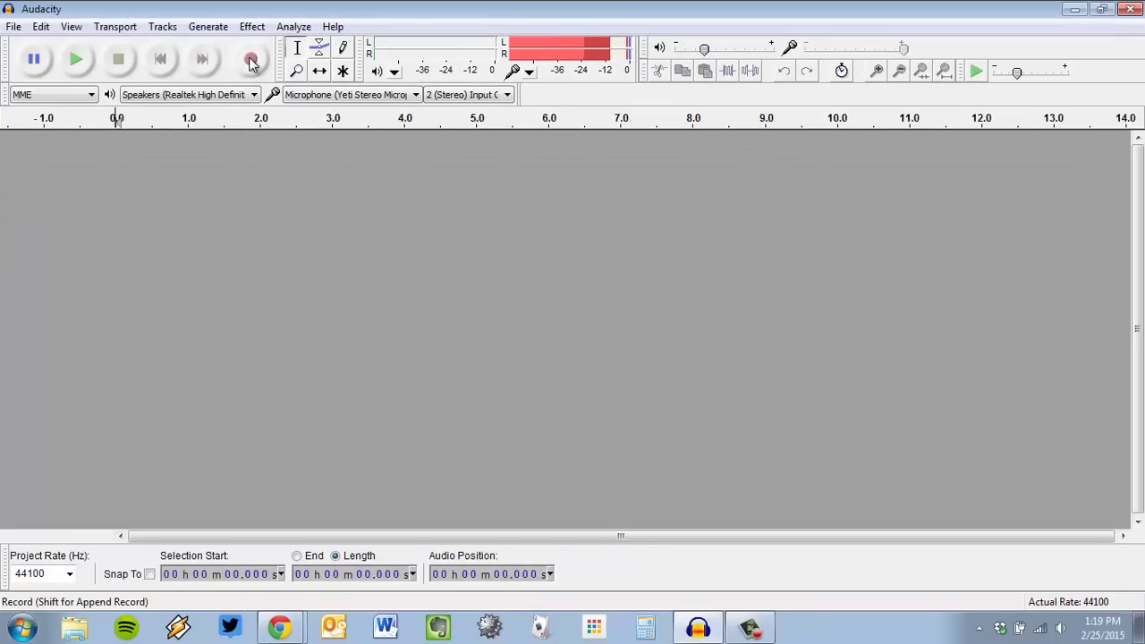
# Start recording the narration from the Yeti microphone into a new stereo track.
pyautogui.click(251, 60)
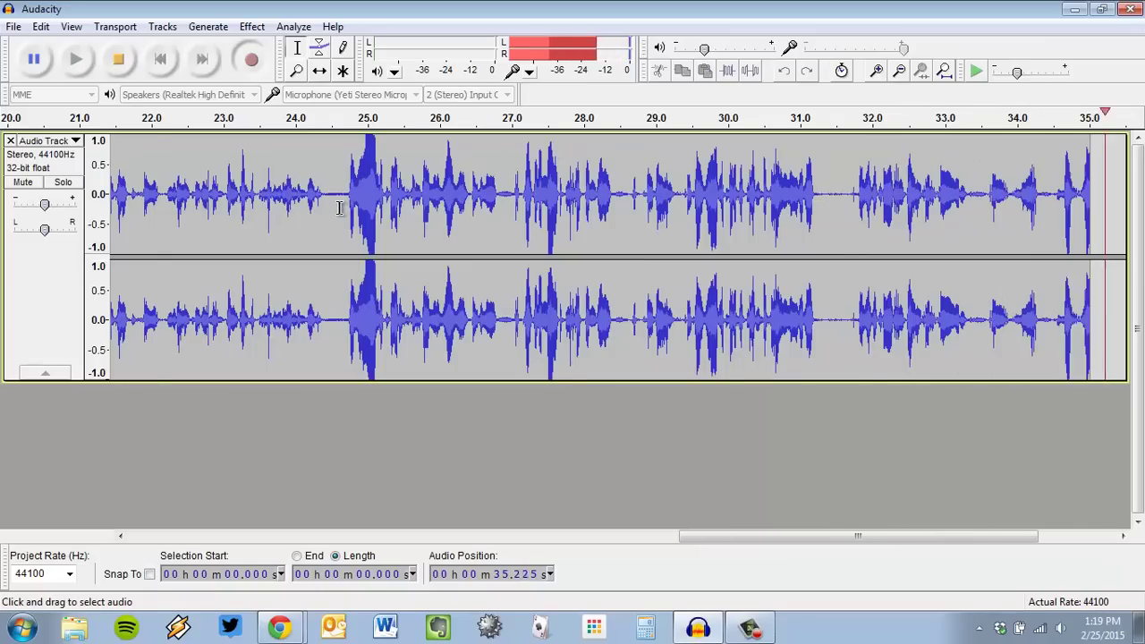
# Stop recording and fit the full 37.8-second narration track in the window.
pyautogui.click(120, 60)
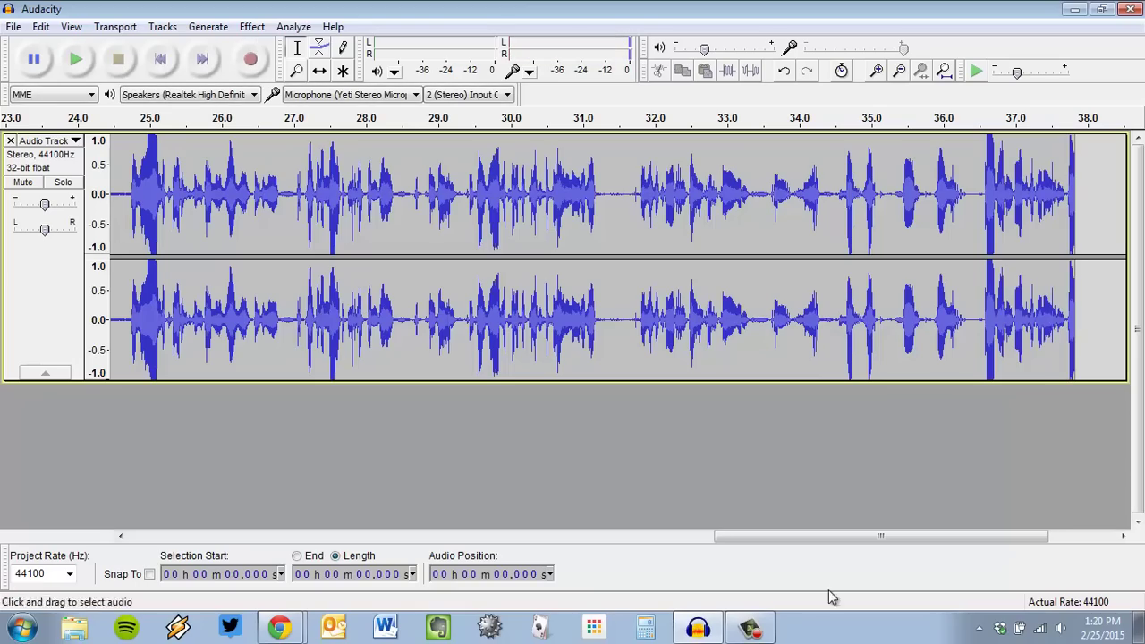
pyautogui.moveTo(779, 533)
pyautogui.mouseDown()
pyautogui.moveTo(302, 556)
pyautogui.moveTo(344, 534)
pyautogui.mouseUp()
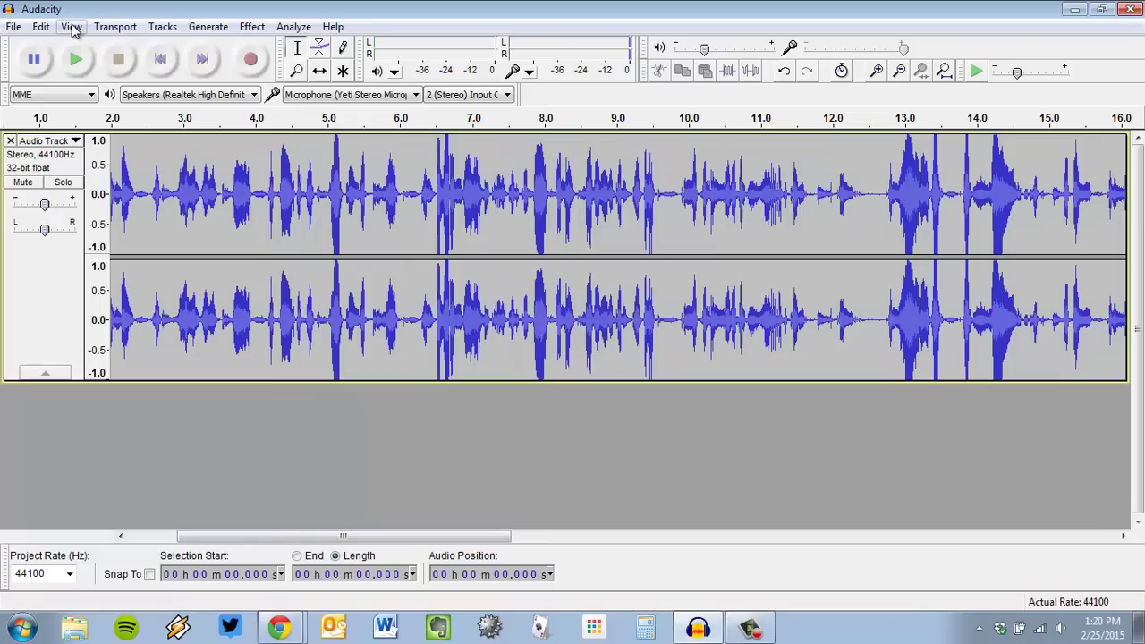
pyautogui.click(72, 27)
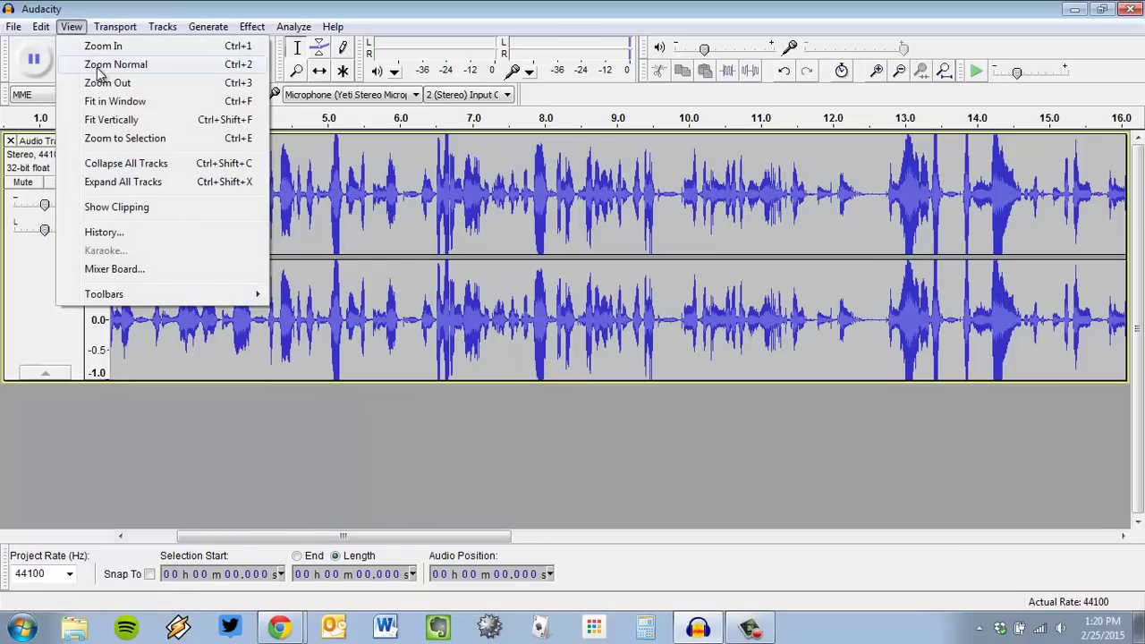
pyautogui.click(115, 101)
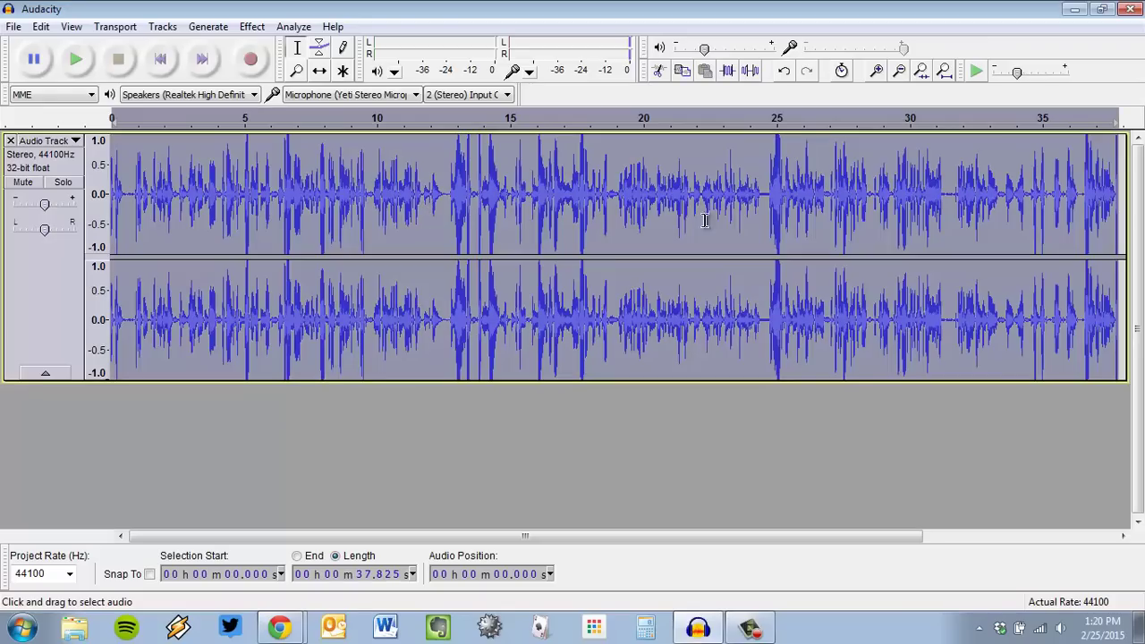
# Select the entire narration track after trial selections around 7.6–30.8 s, and bring up the Effect menu.
pyautogui.hotkey('ctrl', 'a')
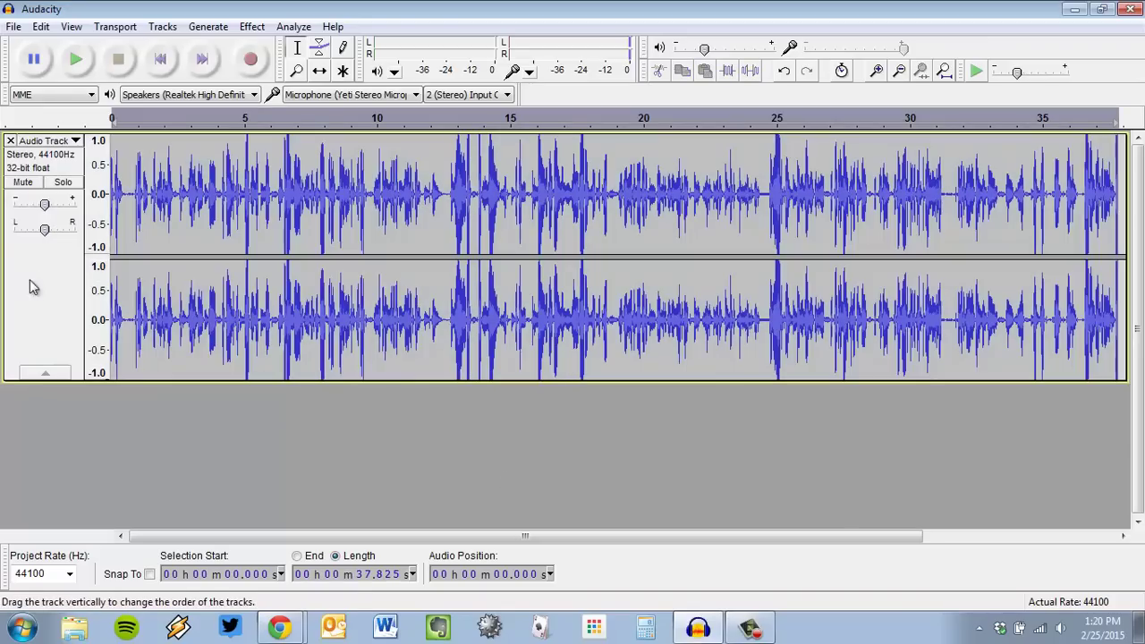
pyautogui.click(30, 278)
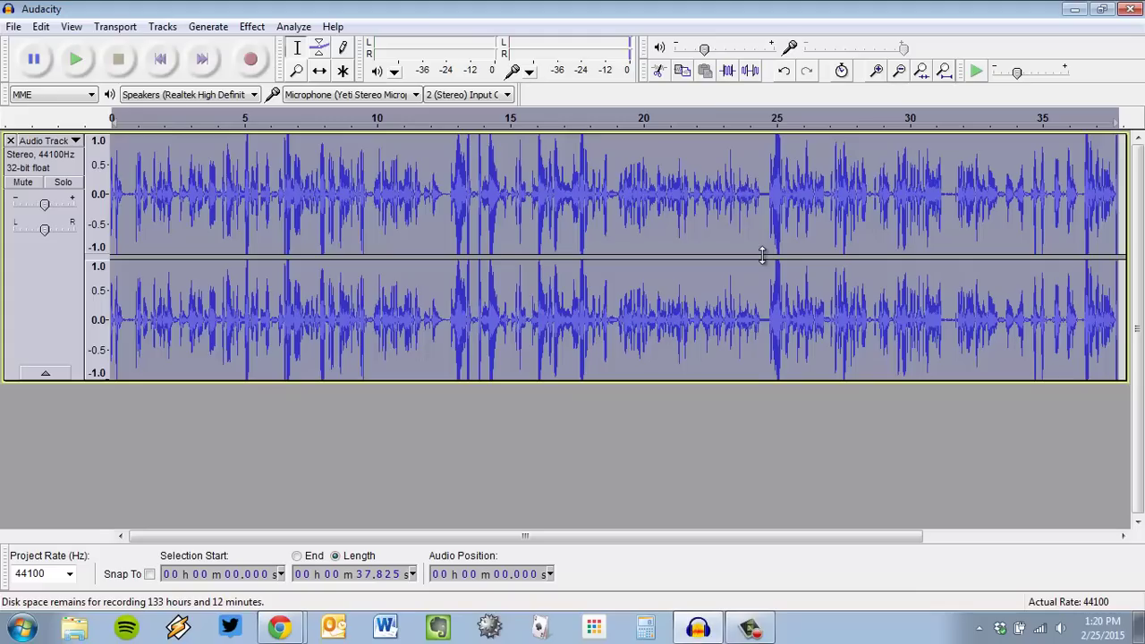
pyautogui.click(314, 180)
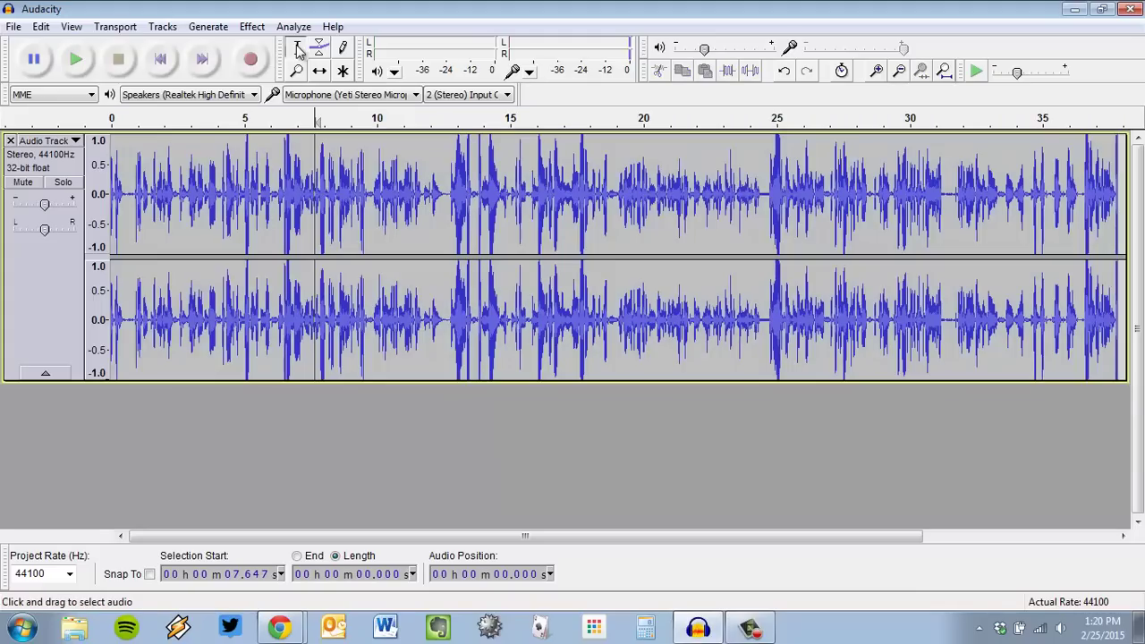
pyautogui.moveTo(318, 181); pyautogui.dragTo(514, 182)
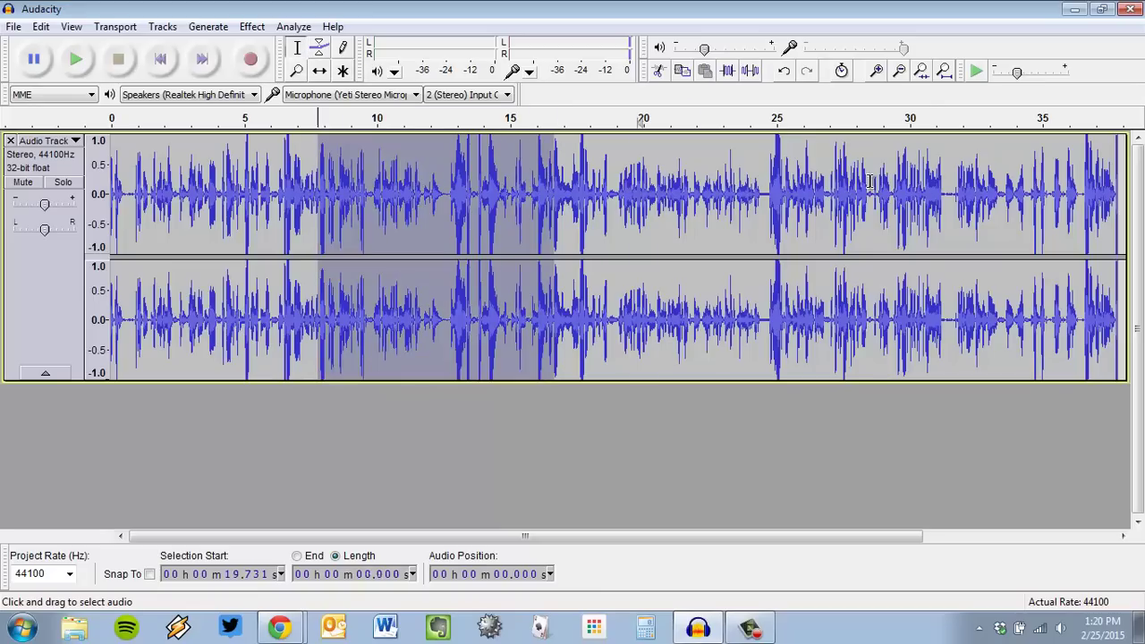
pyautogui.moveTo(636, 183); pyautogui.dragTo(928, 183)
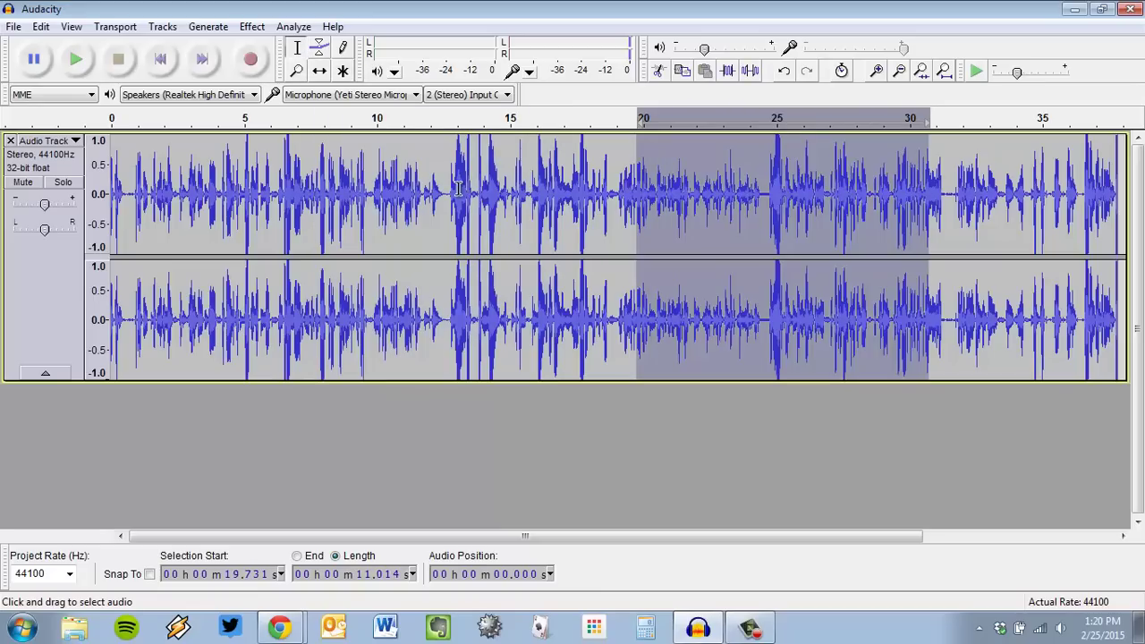
pyautogui.click(39, 319)
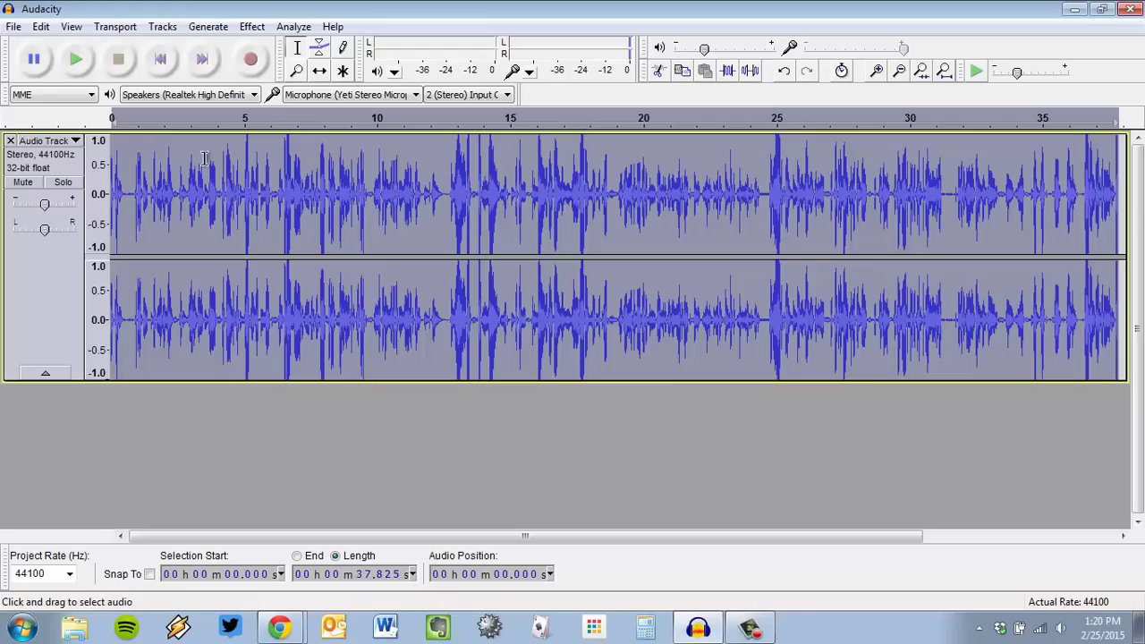
pyautogui.click(252, 27)
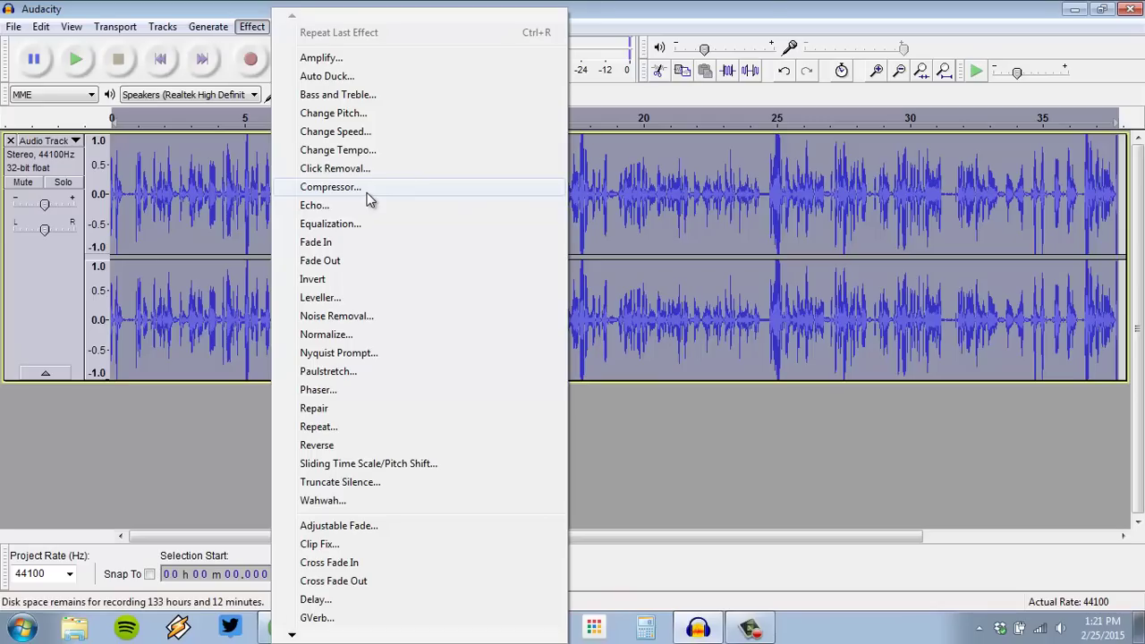
# Compress the narration at -18 dB threshold and 6:1 ratio, then deselect the track.
pyautogui.click(369, 197)
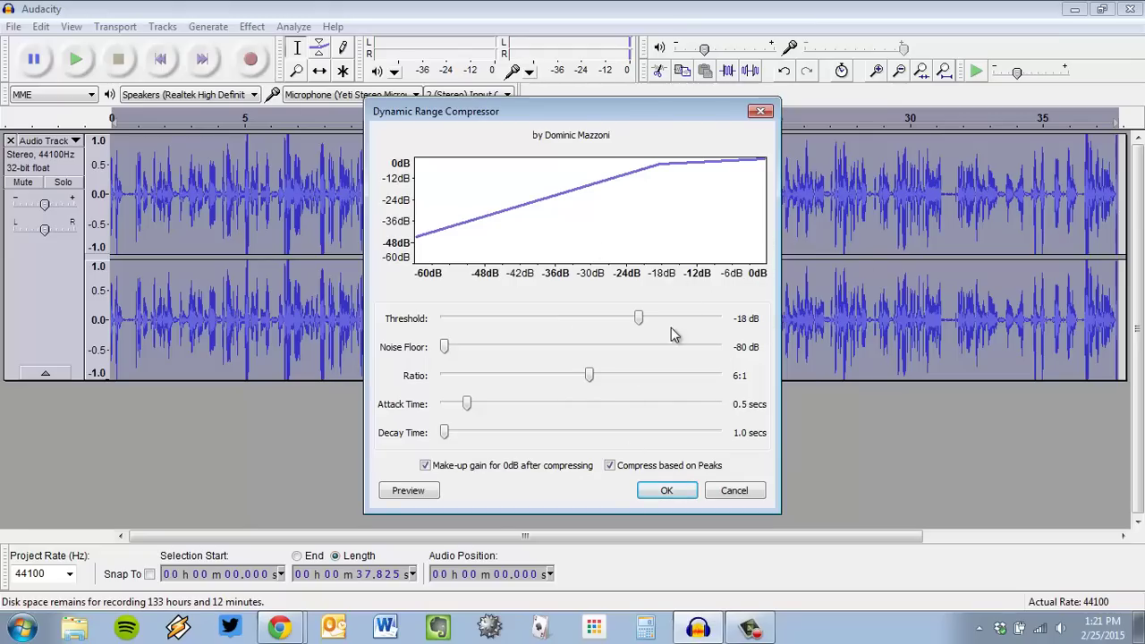
pyautogui.moveTo(279, 627)
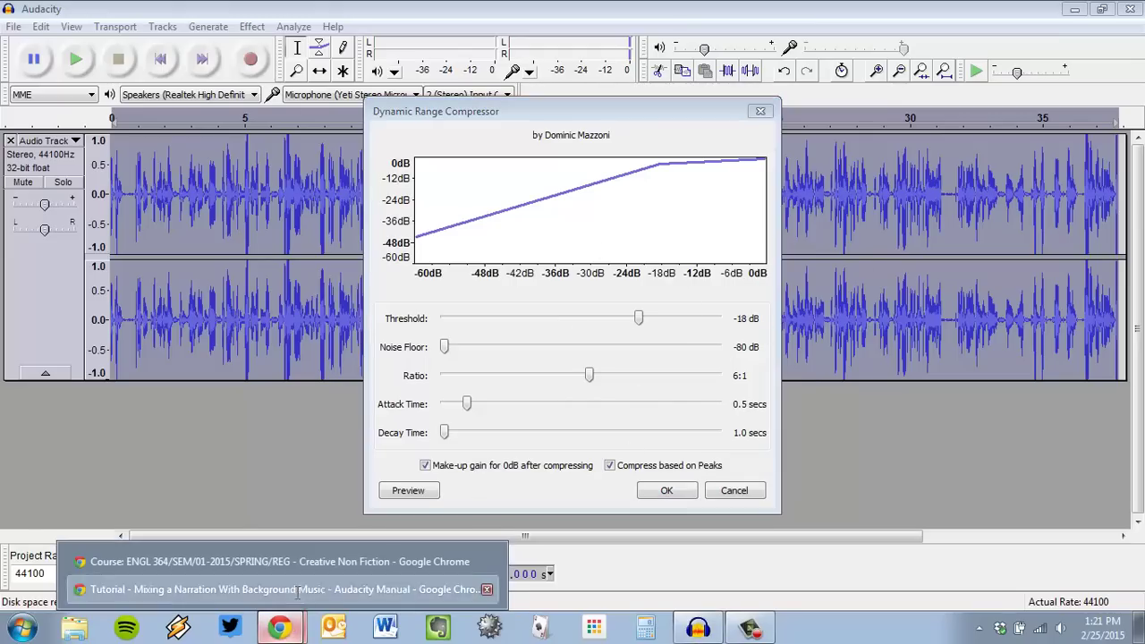
pyautogui.click(478, 586)
pyautogui.scroll(-5, 527, 277)
pyautogui.scroll(-5, 527, 278)
pyautogui.scroll(-5, 527, 278)
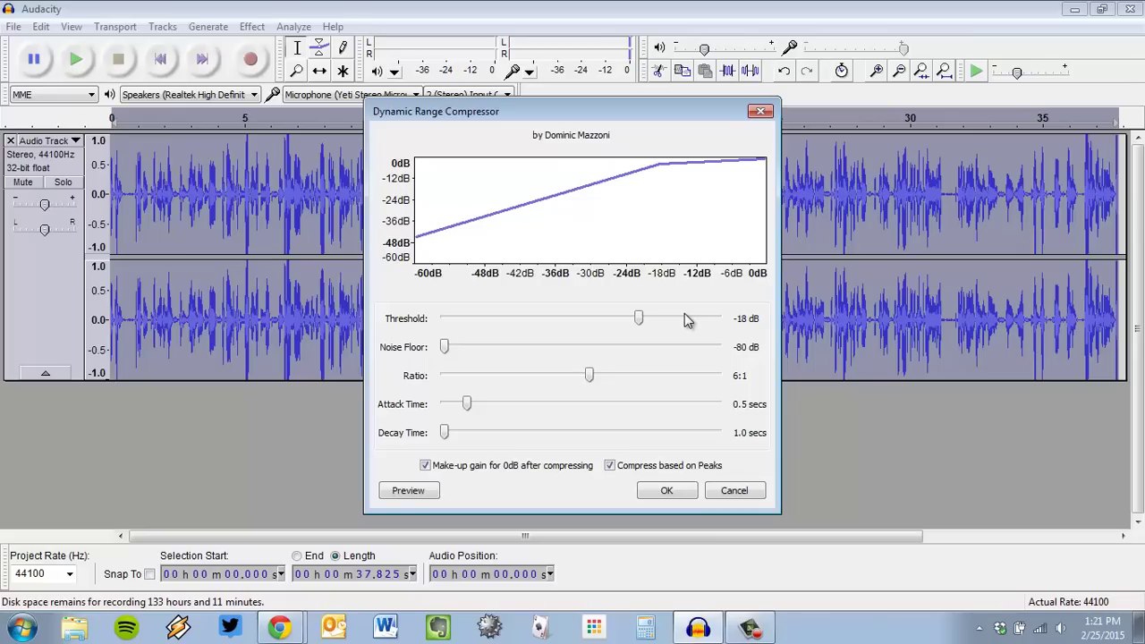
pyautogui.click(669, 490)
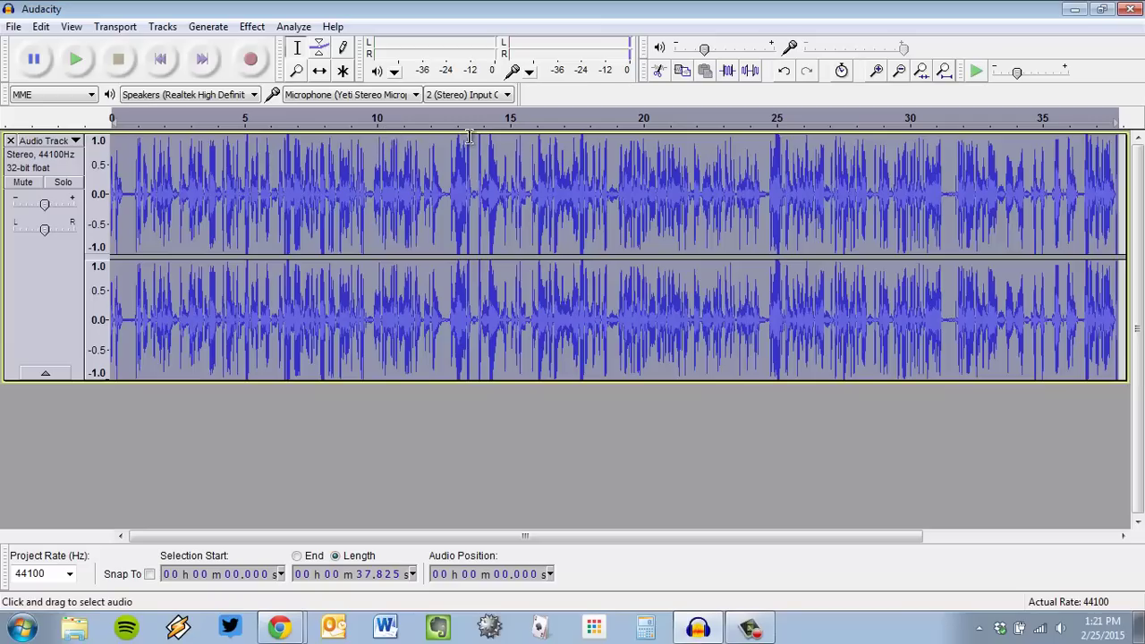
pyautogui.click(496, 168)
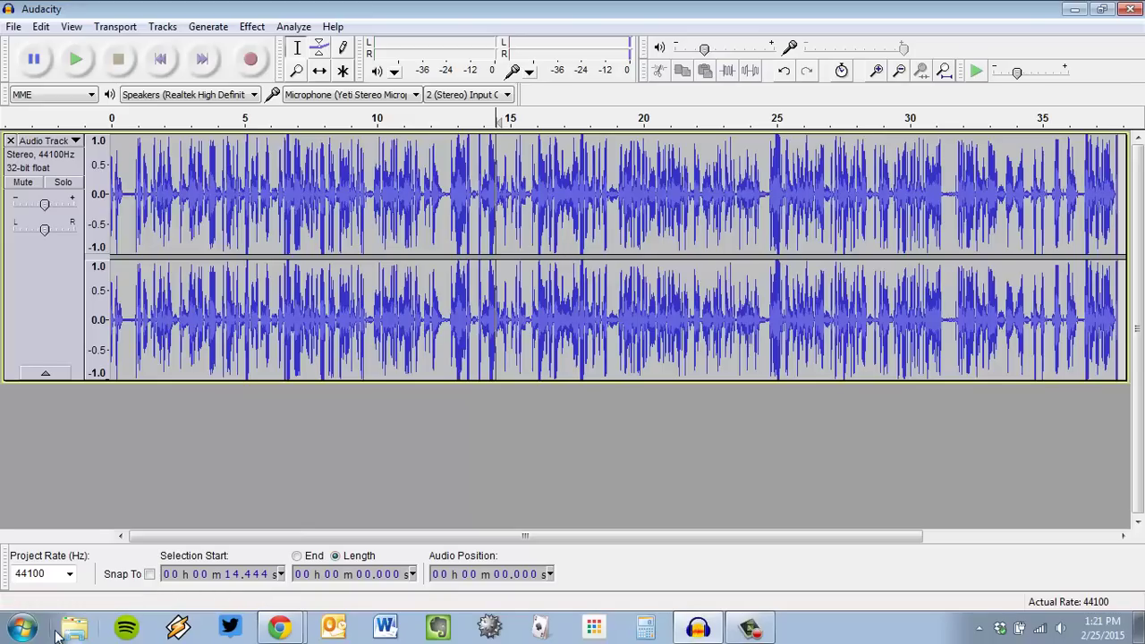
# Deselect the narration, open the Music library and pick 01 Vertigogo (Opening Theme).
pyautogui.click(191, 479)
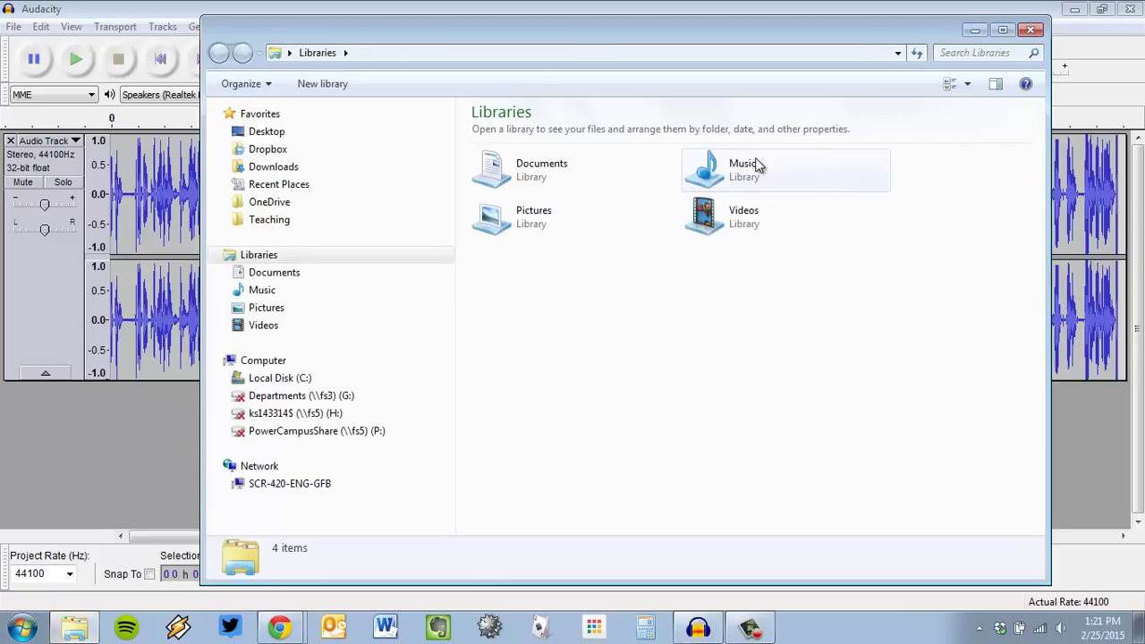
pyautogui.doubleClick(757, 161)
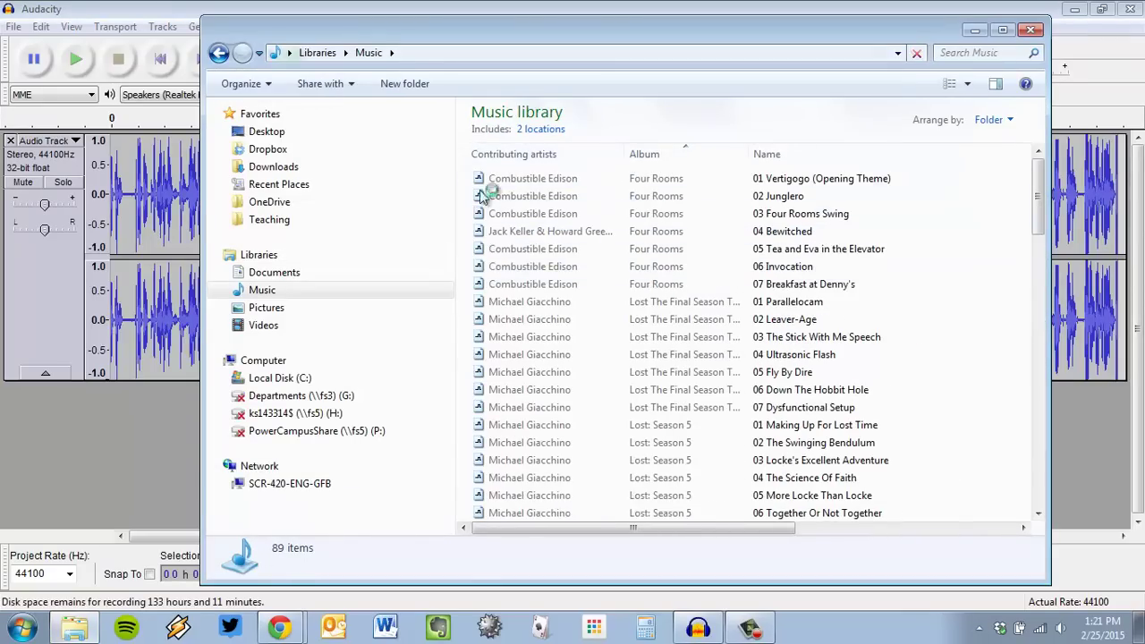
pyautogui.click(530, 183)
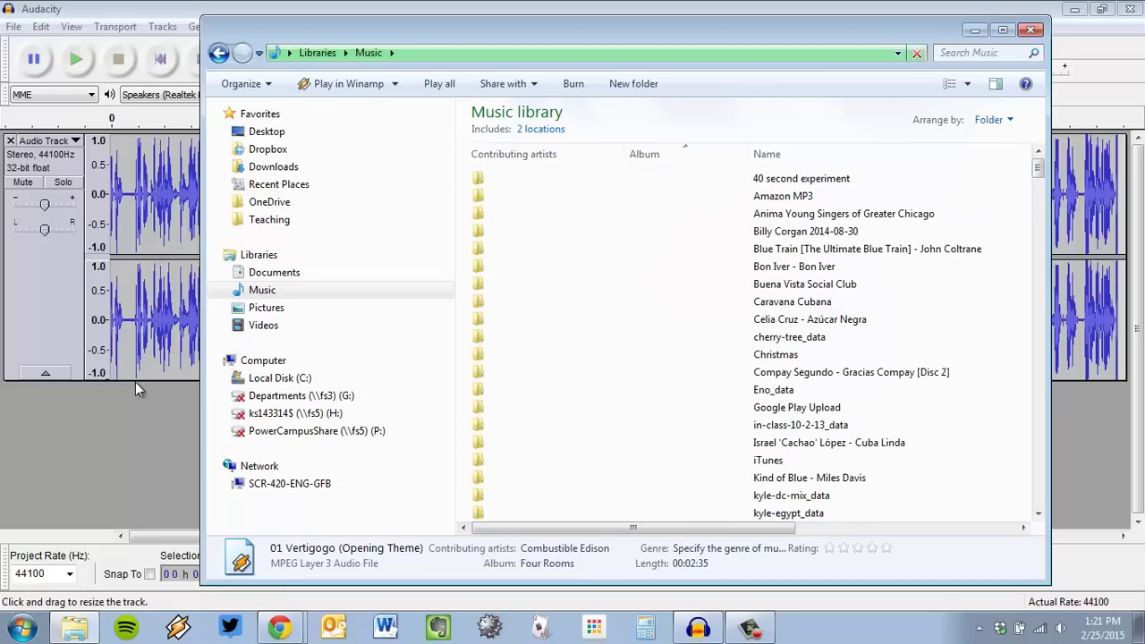
pyautogui.click(146, 7)
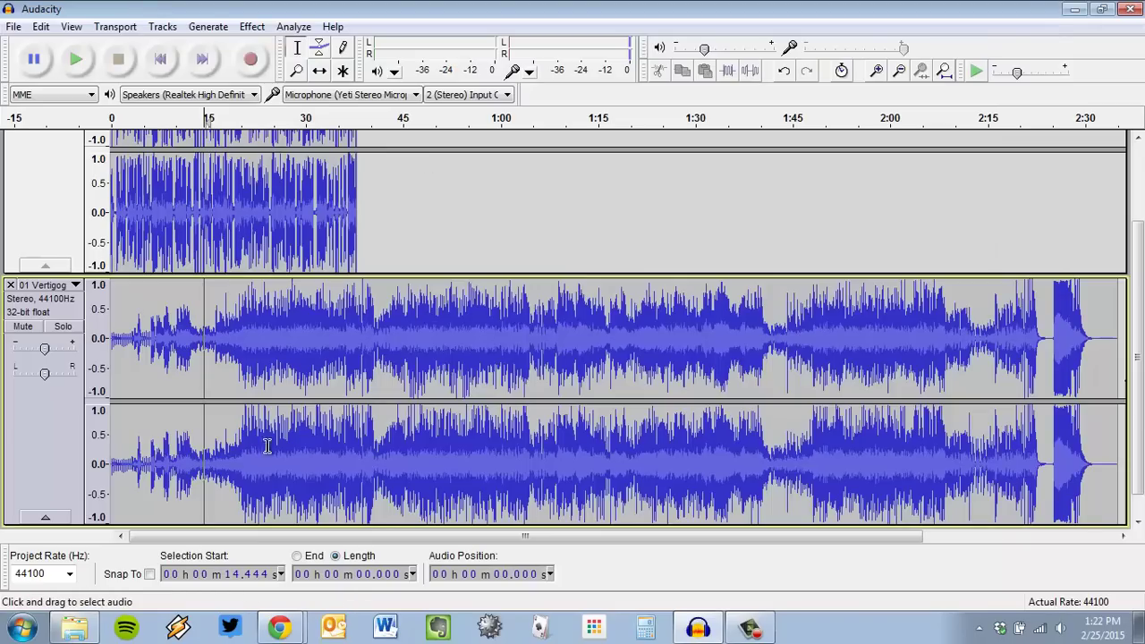
pyautogui.scroll(3, 255, 286)
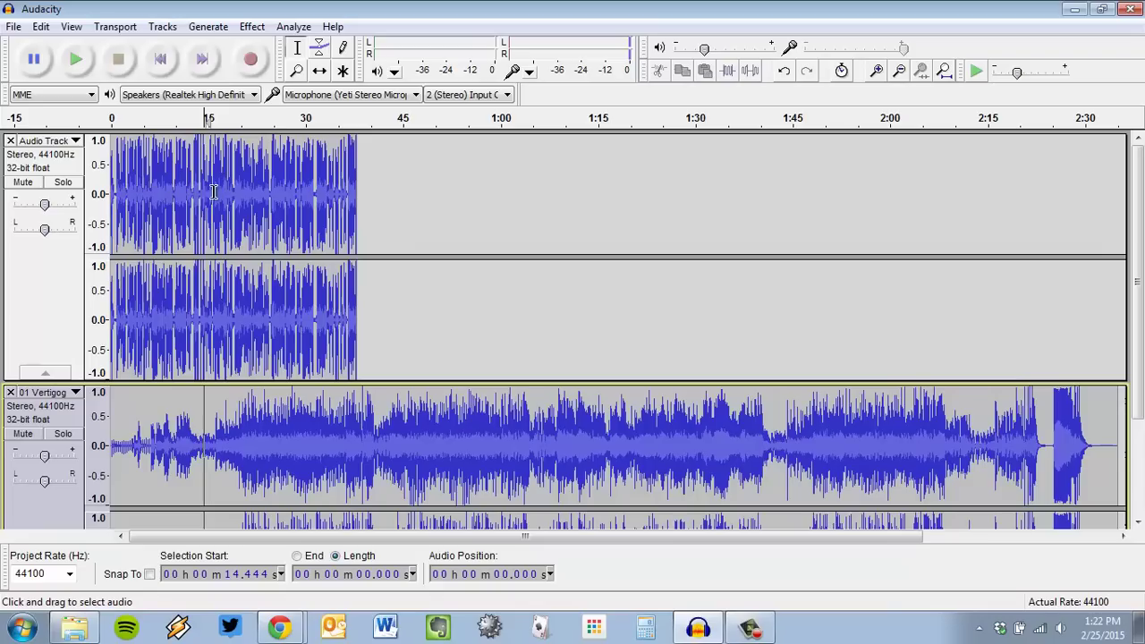
pyautogui.scroll(1, 320, 239)
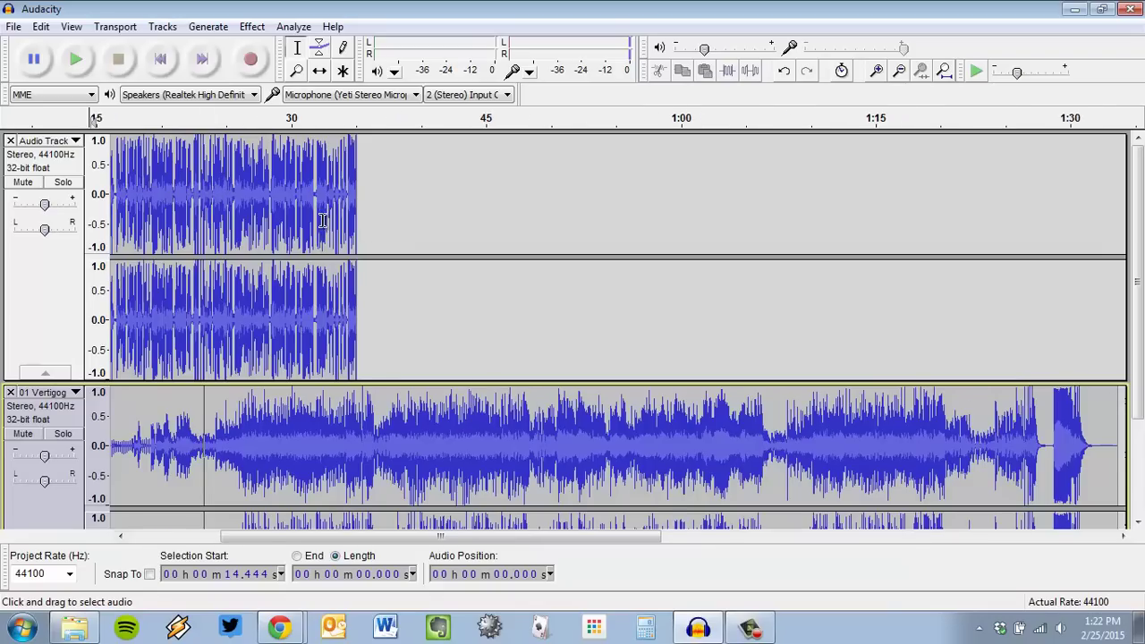
pyautogui.scroll(1, 322, 228)
pyautogui.scroll(2, 324, 222)
pyautogui.scroll(-3, 335, 224)
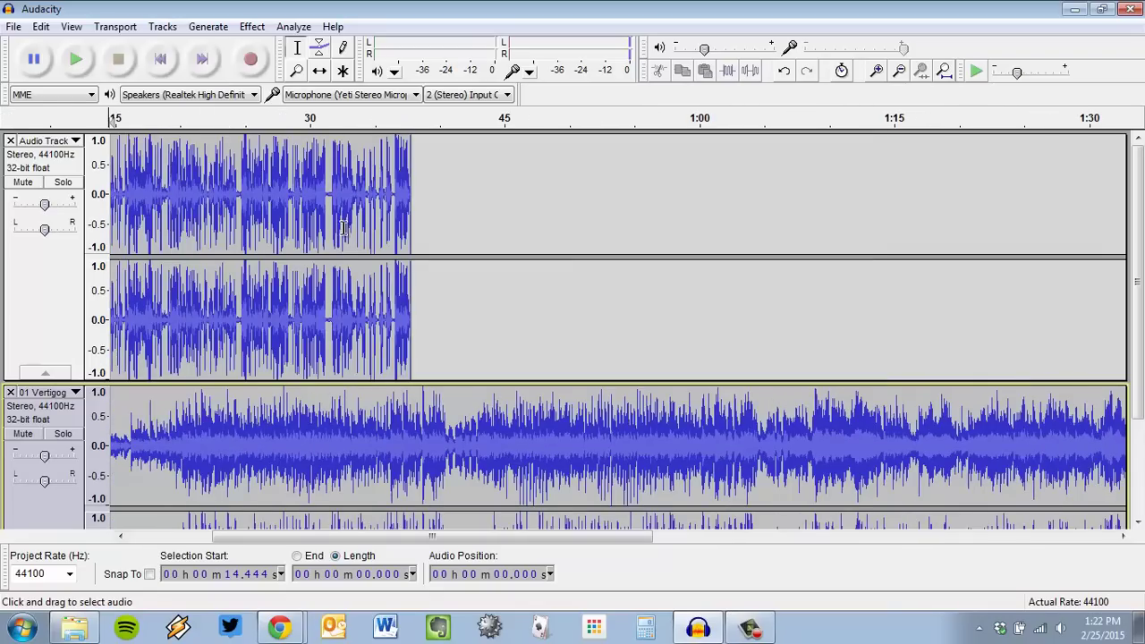
pyautogui.moveTo(504, 536); pyautogui.dragTo(421, 535)
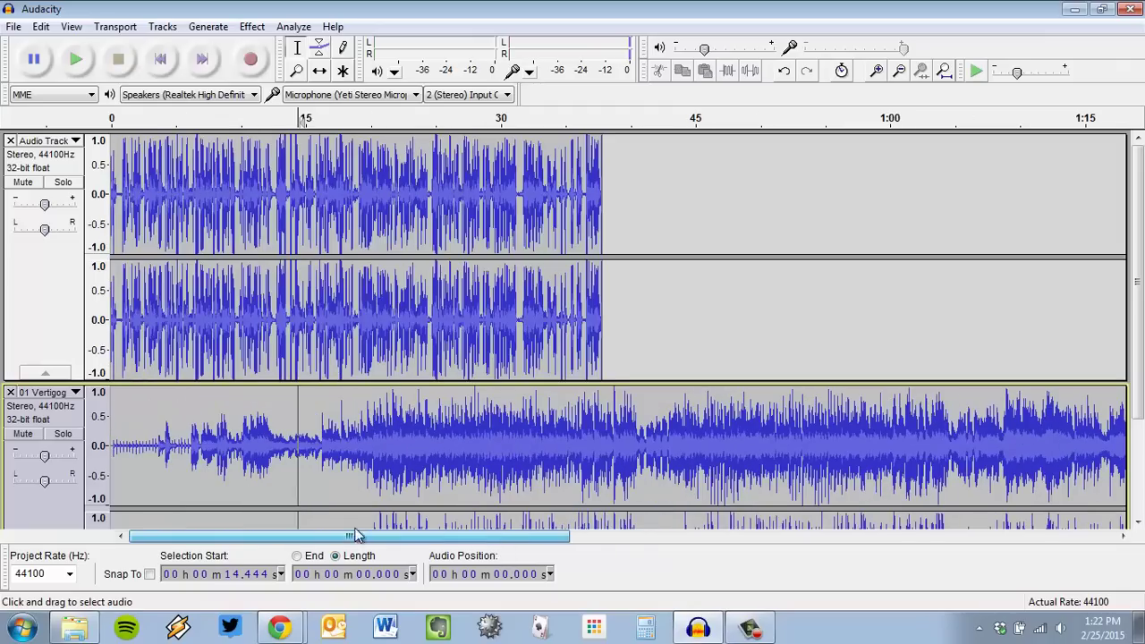
pyautogui.scroll(-3, 211, 424)
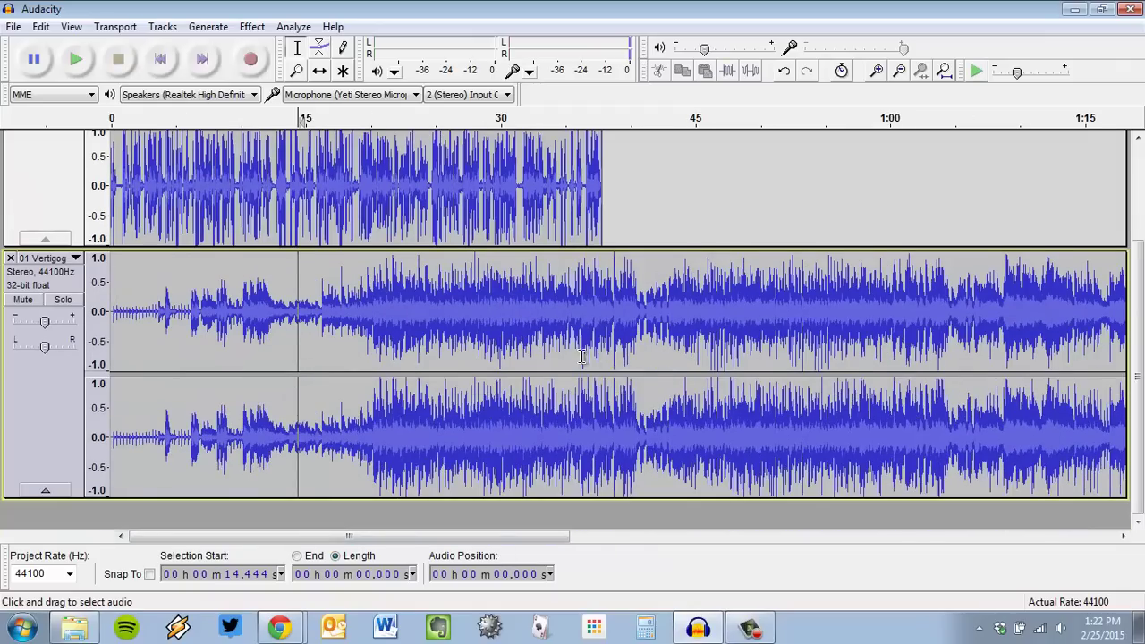
pyautogui.scroll(3, 581, 355)
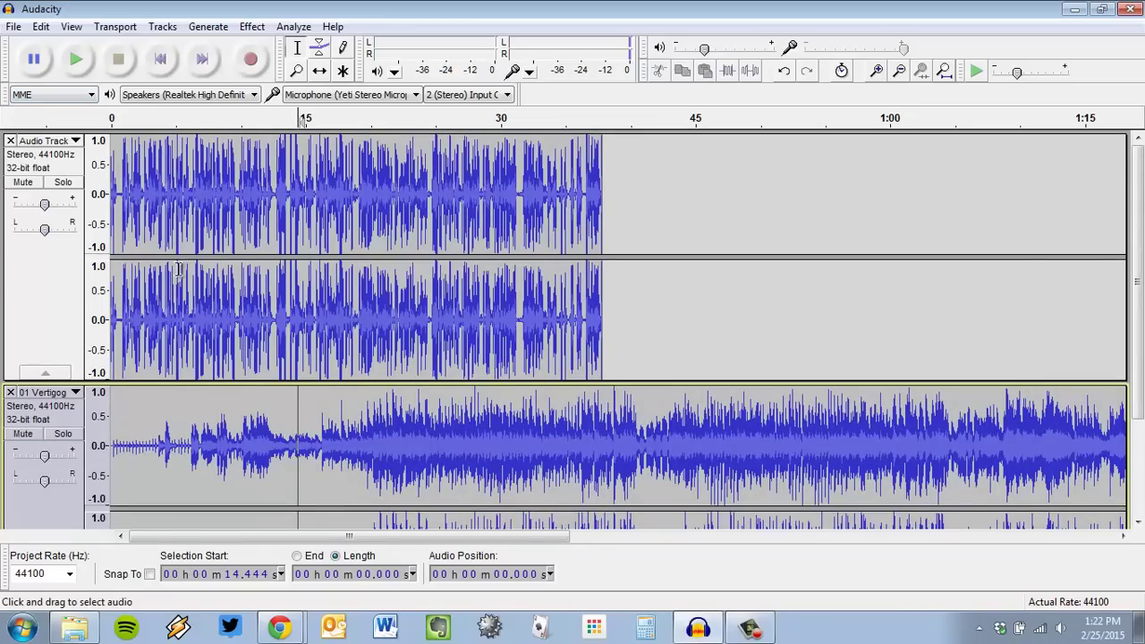
pyautogui.scroll(-3, 214, 255)
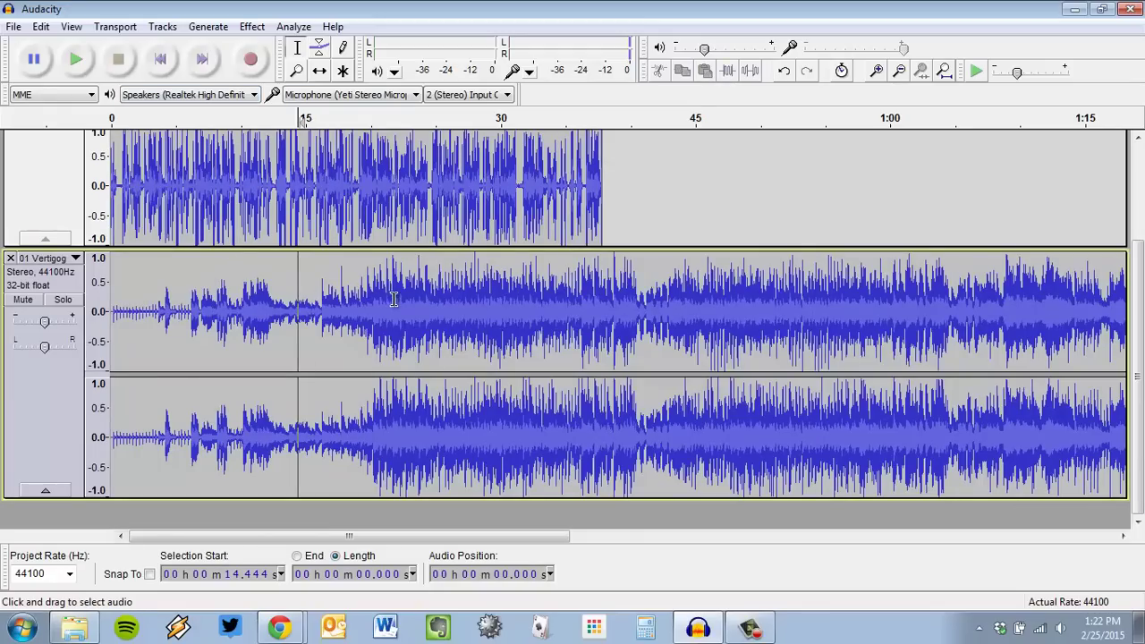
pyautogui.hotkey('ctrl', '3')
pyautogui.hotkey('ctrl', '3')
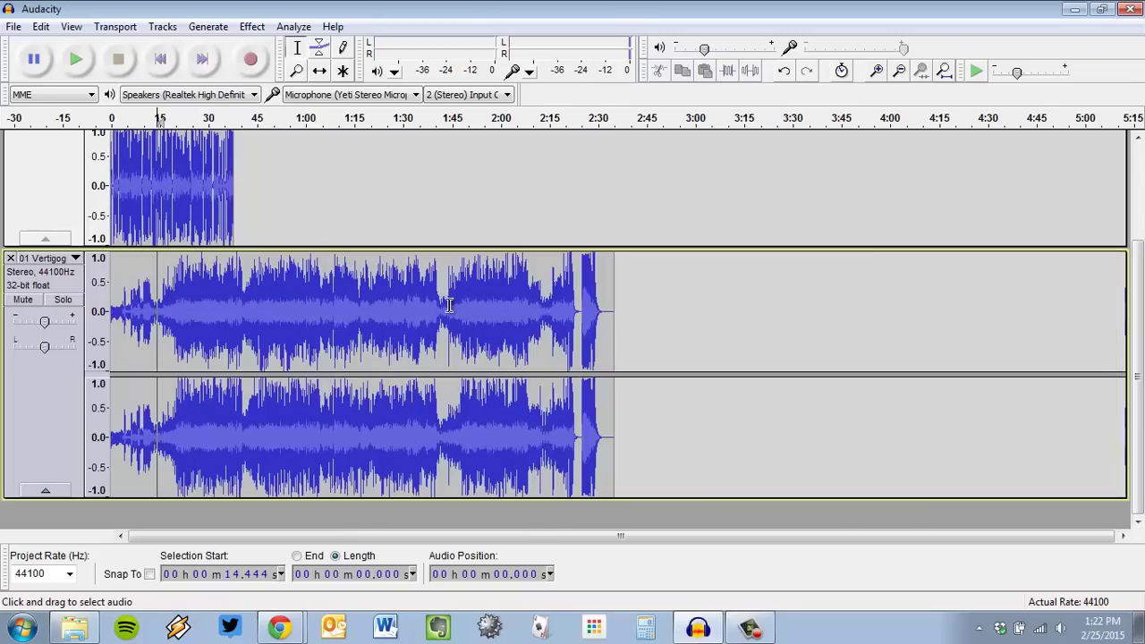
pyautogui.keyDown('ctrl'); pyautogui.scroll(3, 426, 298); pyautogui.keyUp('ctrl')
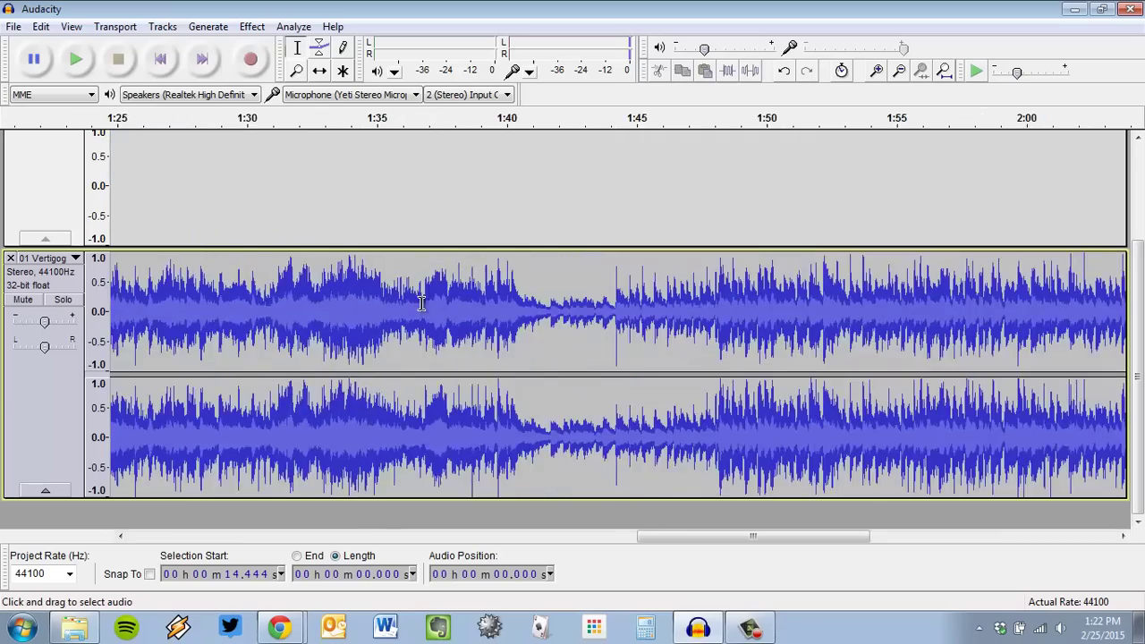
pyautogui.keyDown('ctrl'); pyautogui.scroll(-5, 414, 312); pyautogui.keyUp('ctrl')
pyautogui.keyDown('ctrl'); pyautogui.scroll(4, 414, 312); pyautogui.keyUp('ctrl')
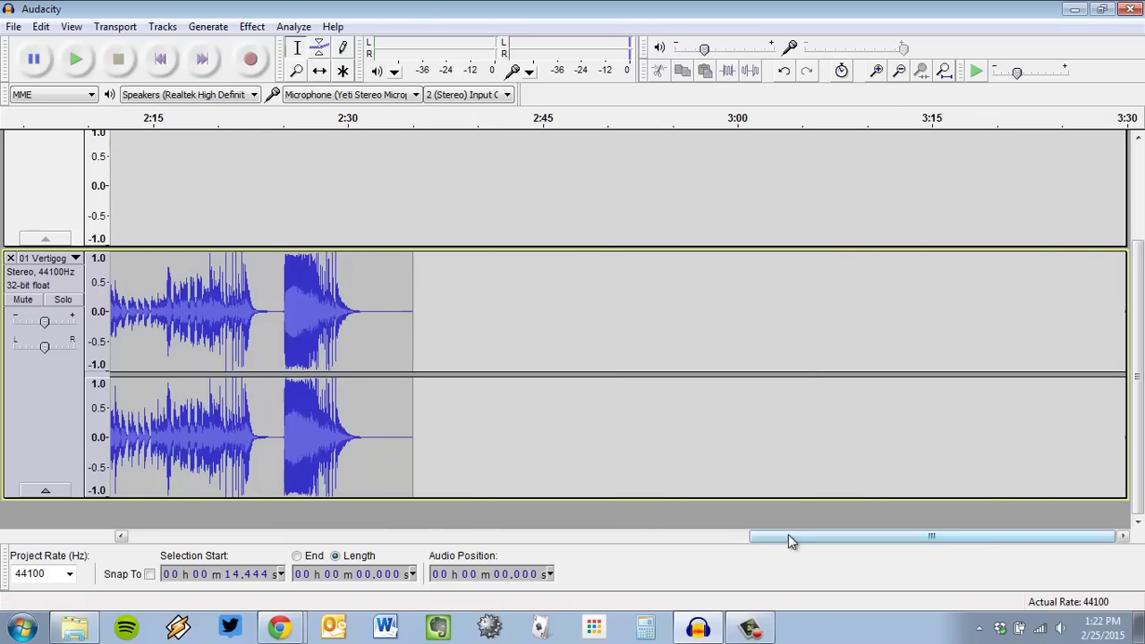
pyautogui.moveTo(788, 536); pyautogui.dragTo(337, 535)
pyautogui.keyDown('ctrl'); pyautogui.scroll(-2, 380, 480); pyautogui.keyUp('ctrl')
pyautogui.hotkey('ctrl', '3')
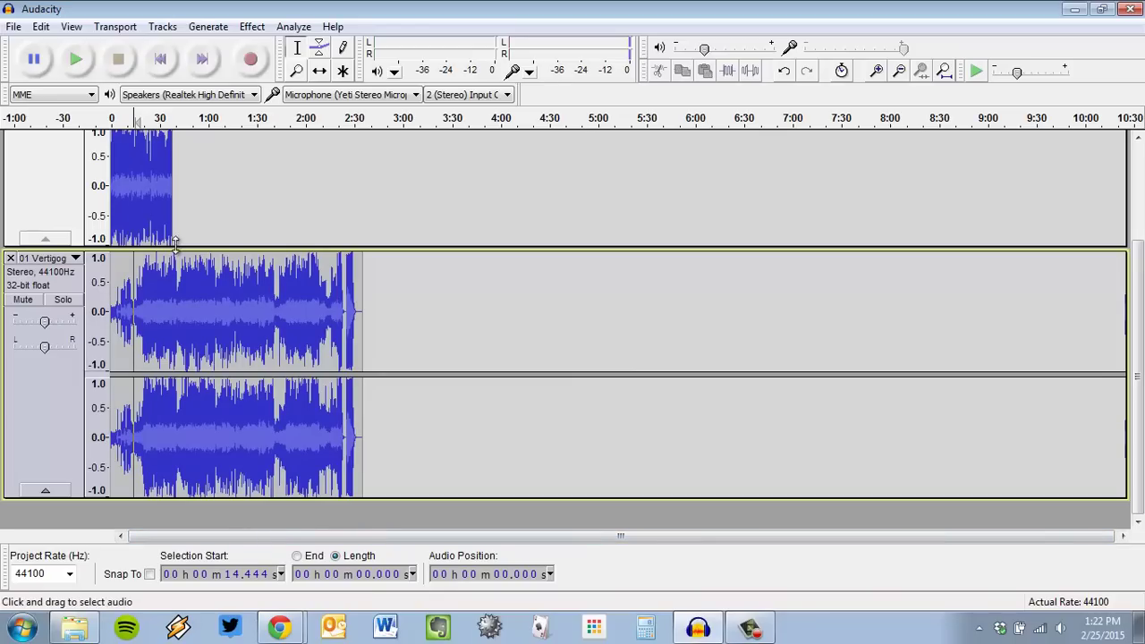
pyautogui.scroll(3, 141, 178)
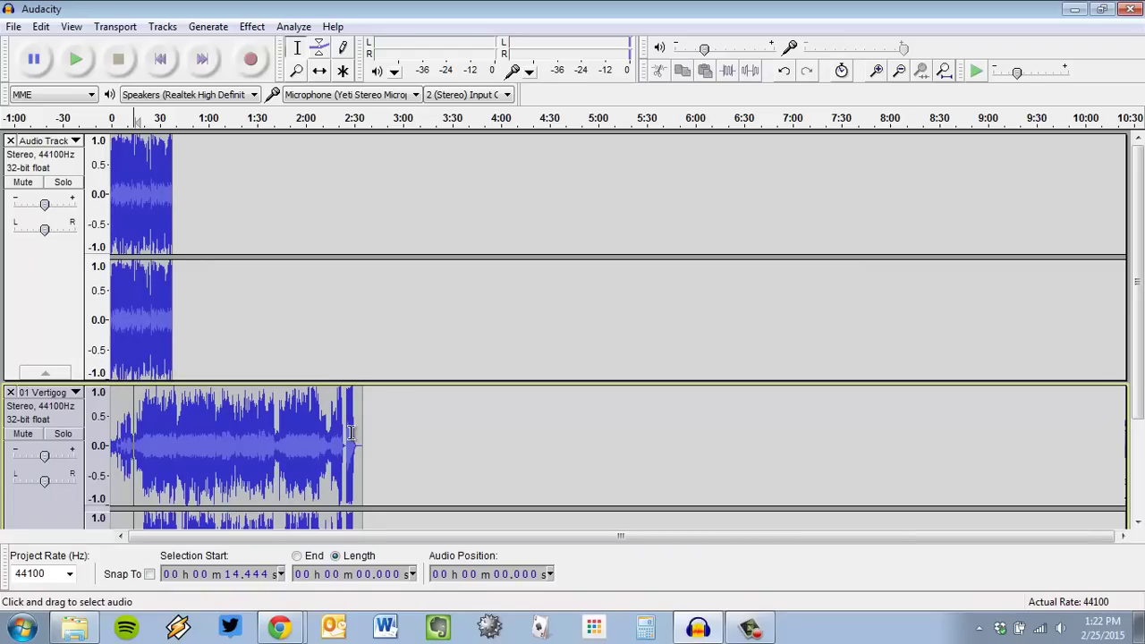
pyautogui.keyDown('ctrl'); pyautogui.scroll(2, 241, 355); pyautogui.keyUp('ctrl')
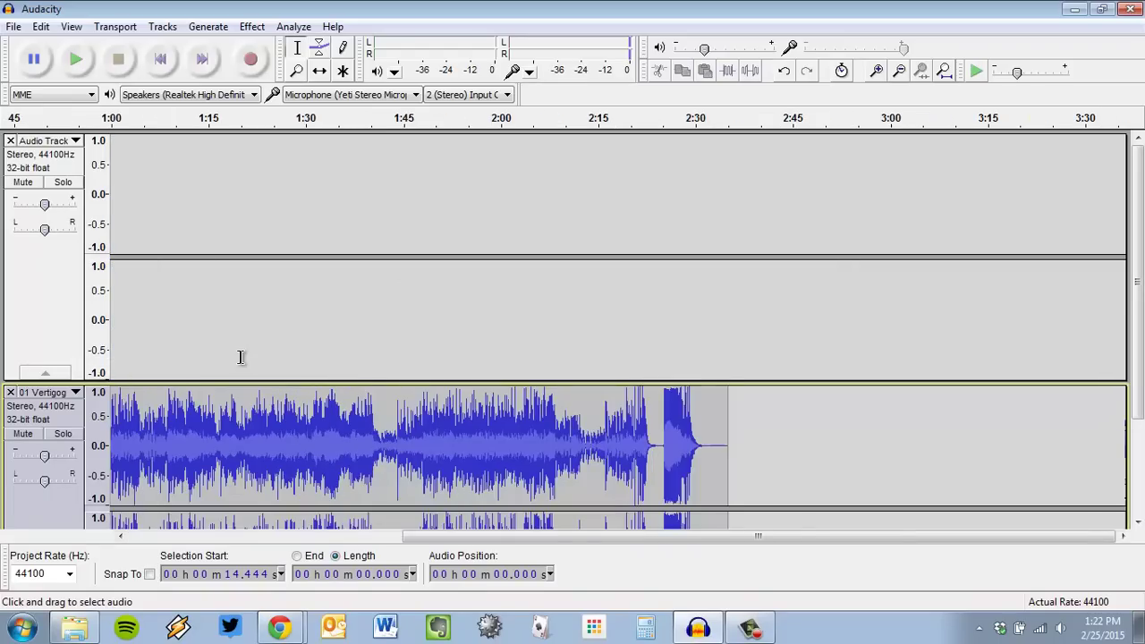
pyautogui.moveTo(517, 534); pyautogui.dragTo(187, 544)
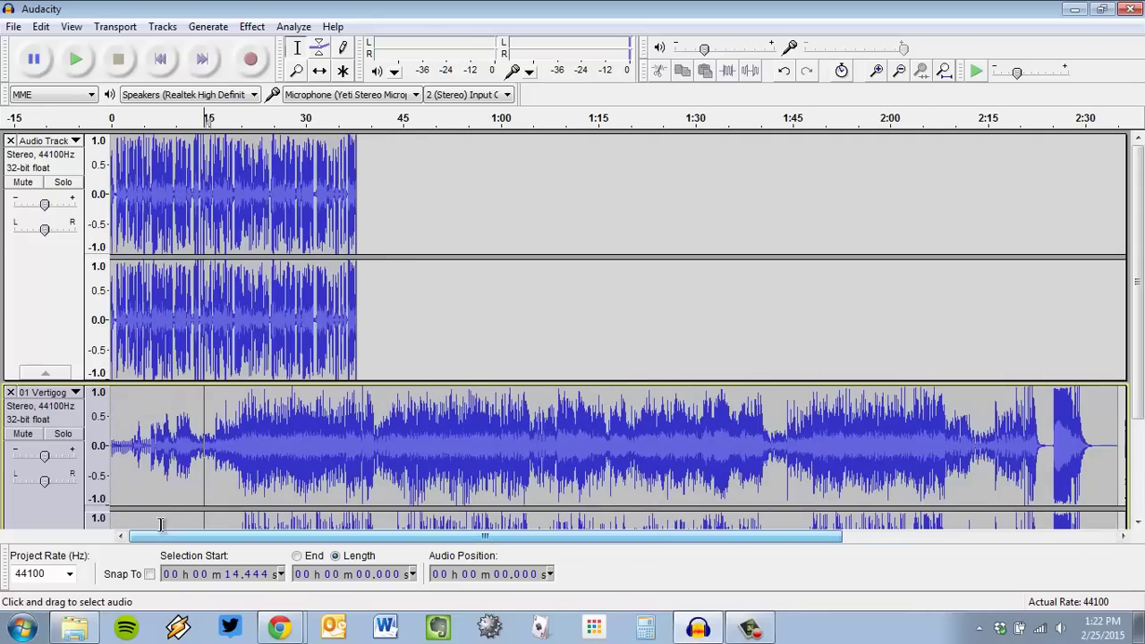
pyautogui.scroll(-3, 421, 442)
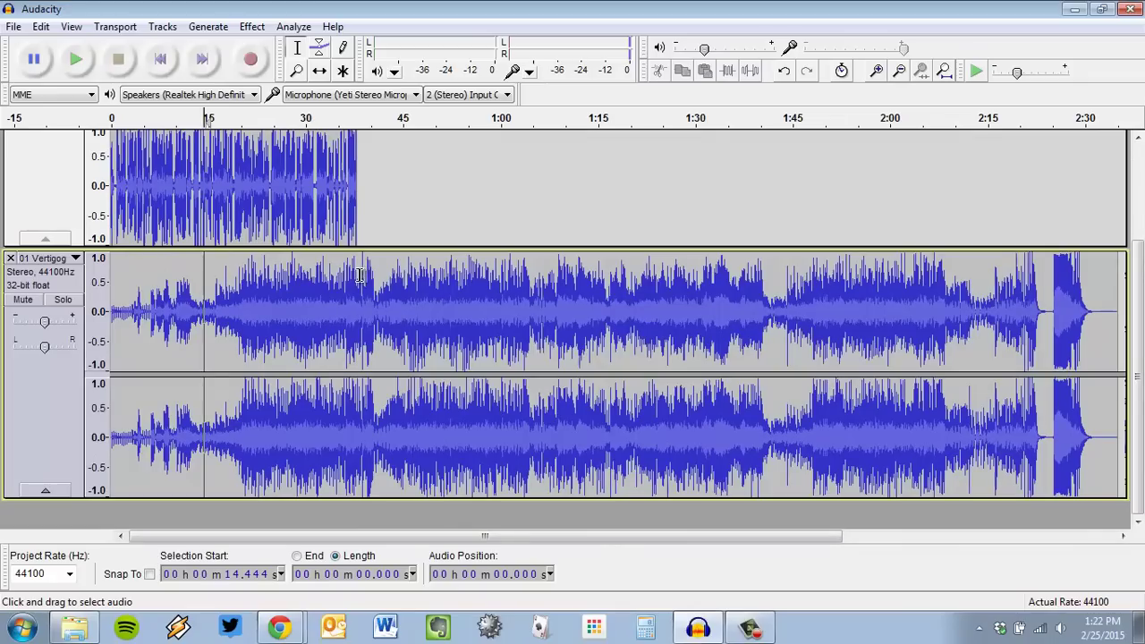
# Delete the music beyond 37.8 seconds so it ends with the narration.
pyautogui.moveTo(357, 275)
pyautogui.mouseDown()
pyautogui.moveTo(1085, 285)
pyautogui.moveTo(1080, 294)
pyautogui.mouseUp()
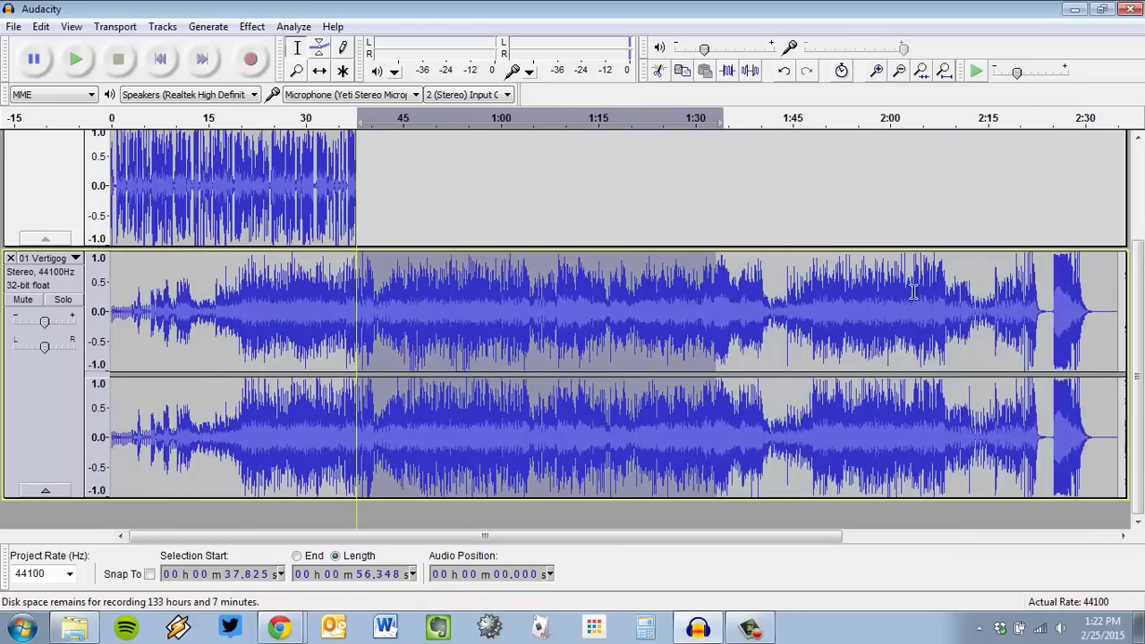
pyautogui.click(878, 296)
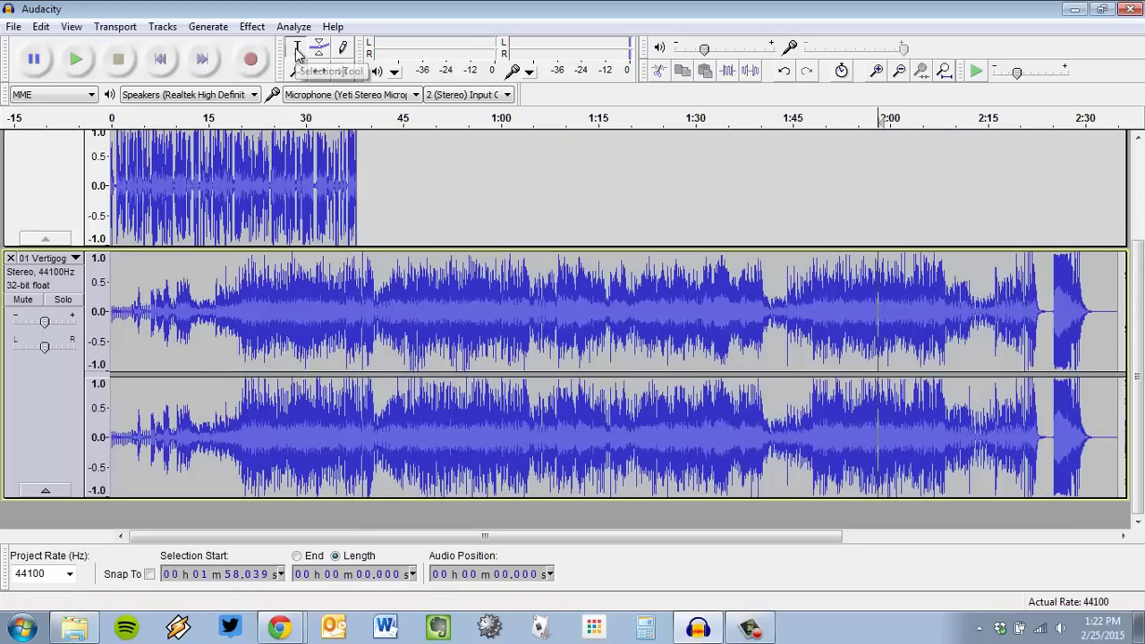
pyautogui.moveTo(354, 286); pyautogui.dragTo(1134, 324)
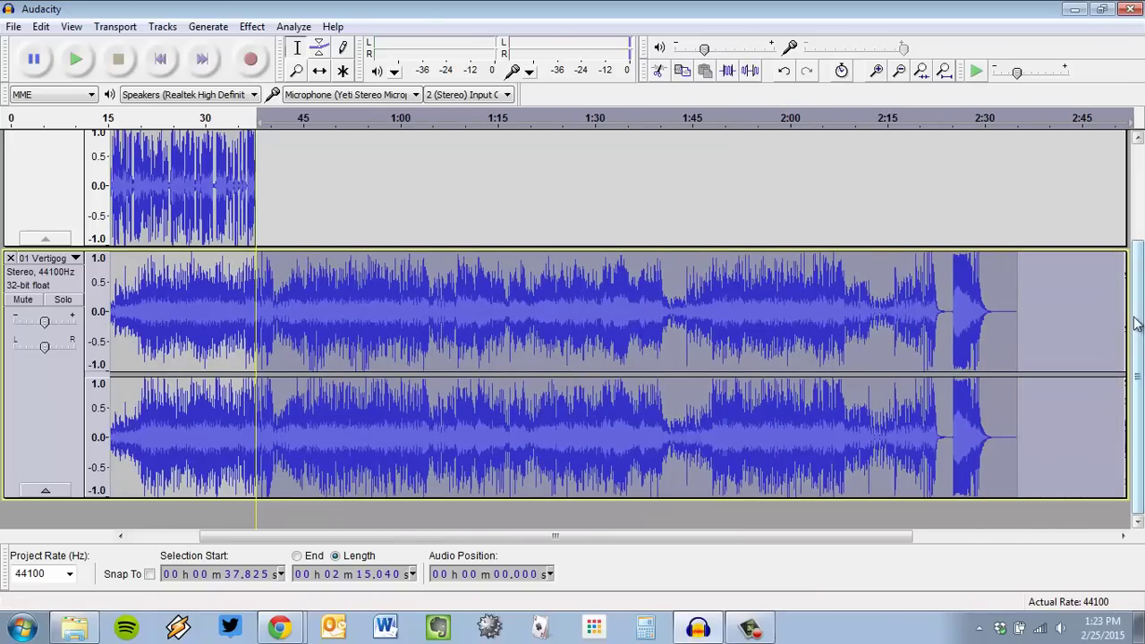
pyautogui.press('Delete')
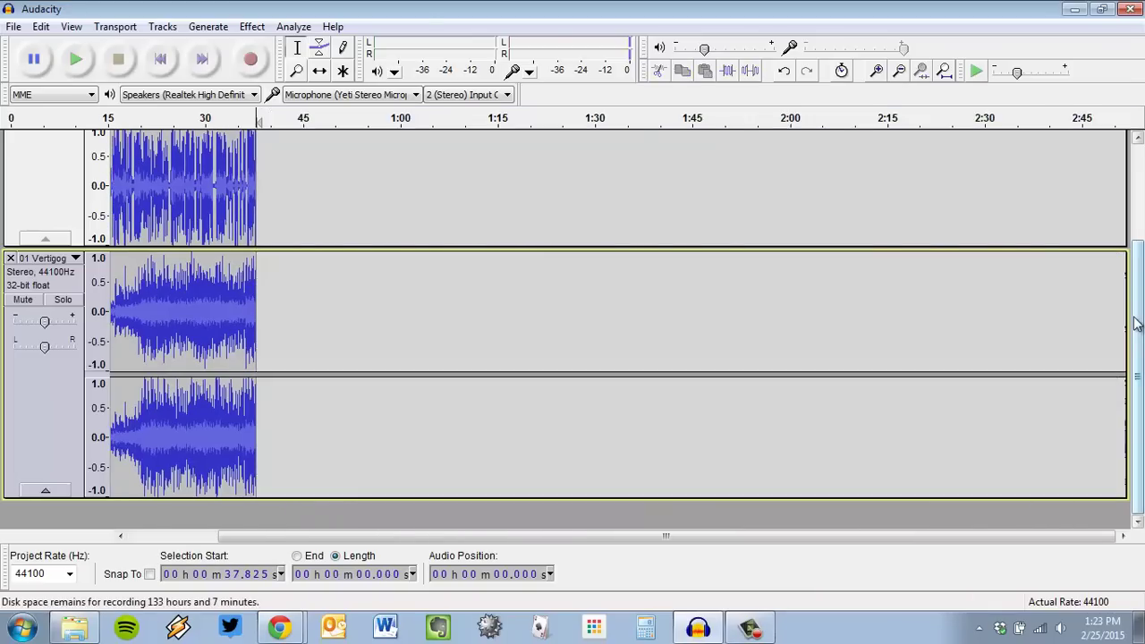
pyautogui.moveTo(854, 534); pyautogui.dragTo(620, 537)
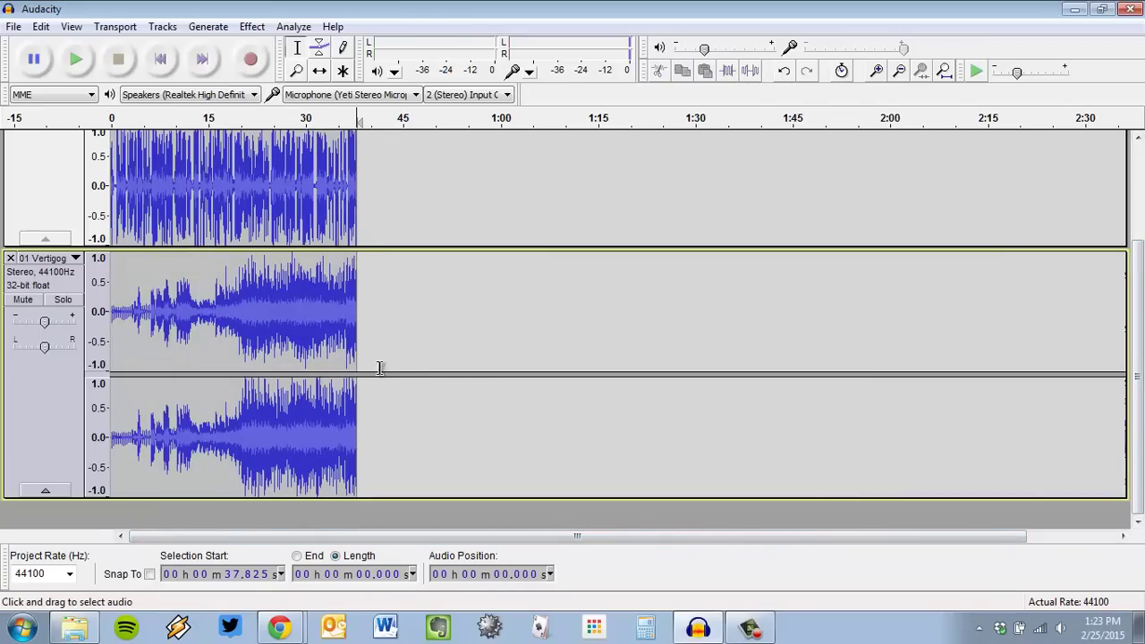
# Delete the 15.7–18.8 second stretch from the narration track.
pyautogui.keyDown('ctrl'); pyautogui.scroll(1, 360, 361); pyautogui.keyUp('ctrl')
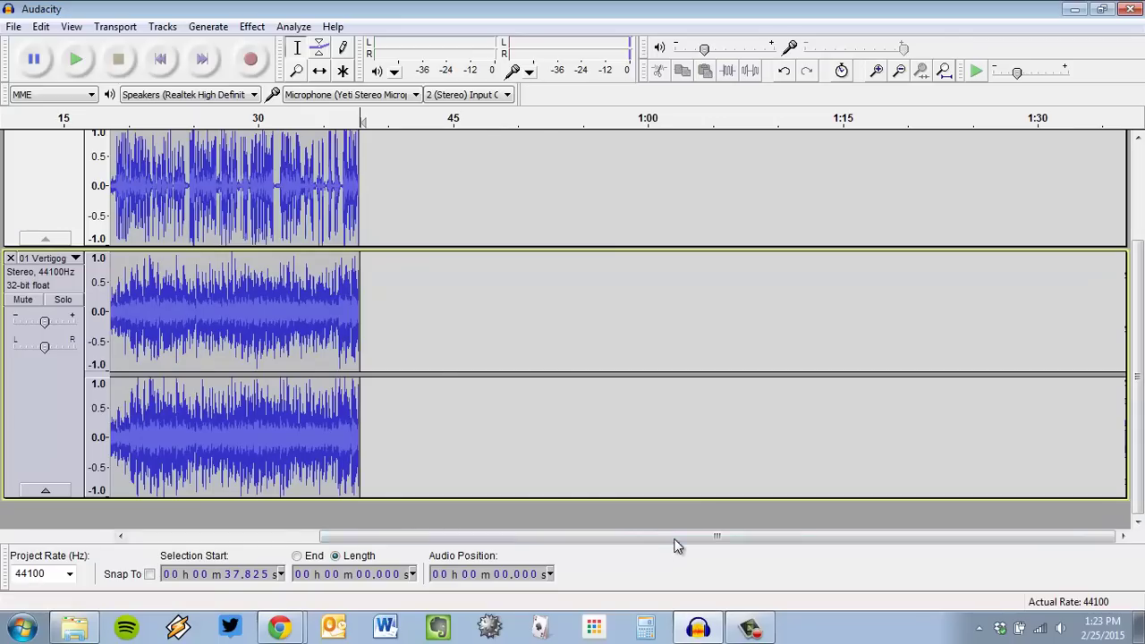
pyautogui.moveTo(675, 539); pyautogui.dragTo(393, 538)
pyautogui.keyDown('ctrl'); pyautogui.scroll(1, 314, 397); pyautogui.keyUp('ctrl')
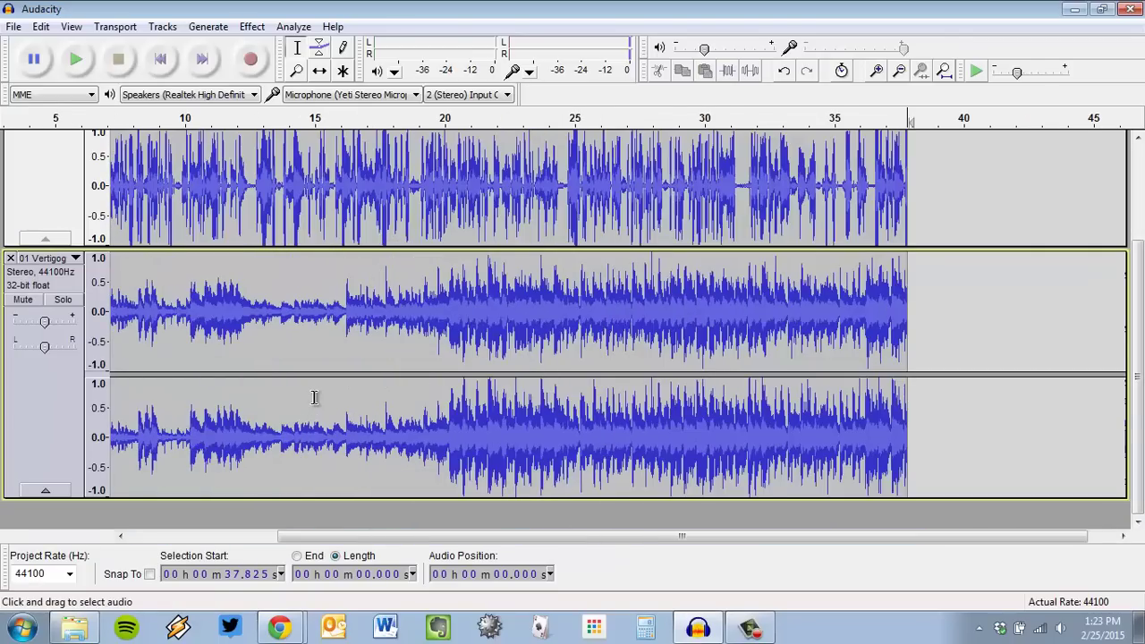
pyautogui.keyDown('ctrl'); pyautogui.scroll(1, 314, 397); pyautogui.keyUp('ctrl')
pyautogui.keyDown('ctrl'); pyautogui.scroll(-1, 314, 393); pyautogui.keyUp('ctrl')
pyautogui.keyDown('ctrl'); pyautogui.scroll(1, 314, 394); pyautogui.keyUp('ctrl')
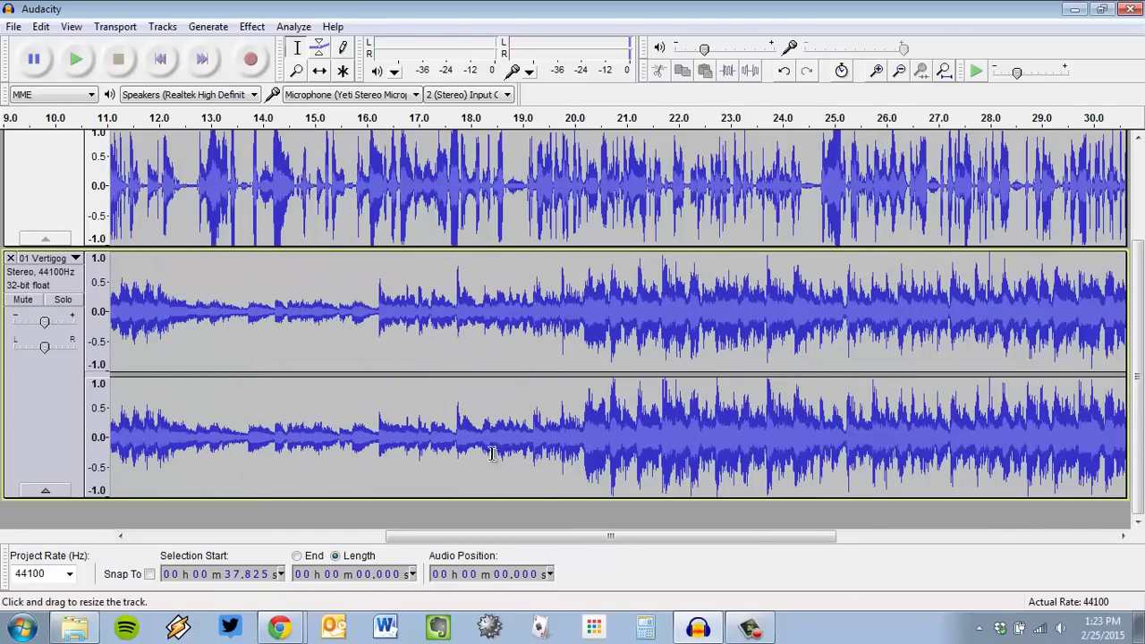
pyautogui.scroll(3, 493, 453)
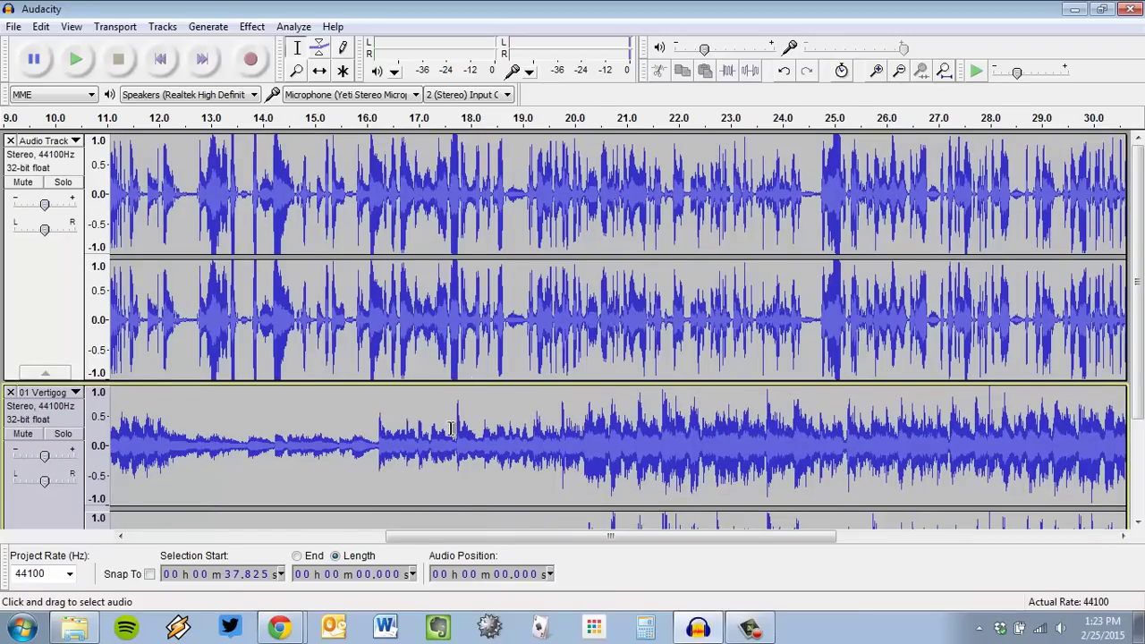
pyautogui.scroll(-3, 451, 424)
pyautogui.scroll(3, 527, 399)
pyautogui.click(588, 201)
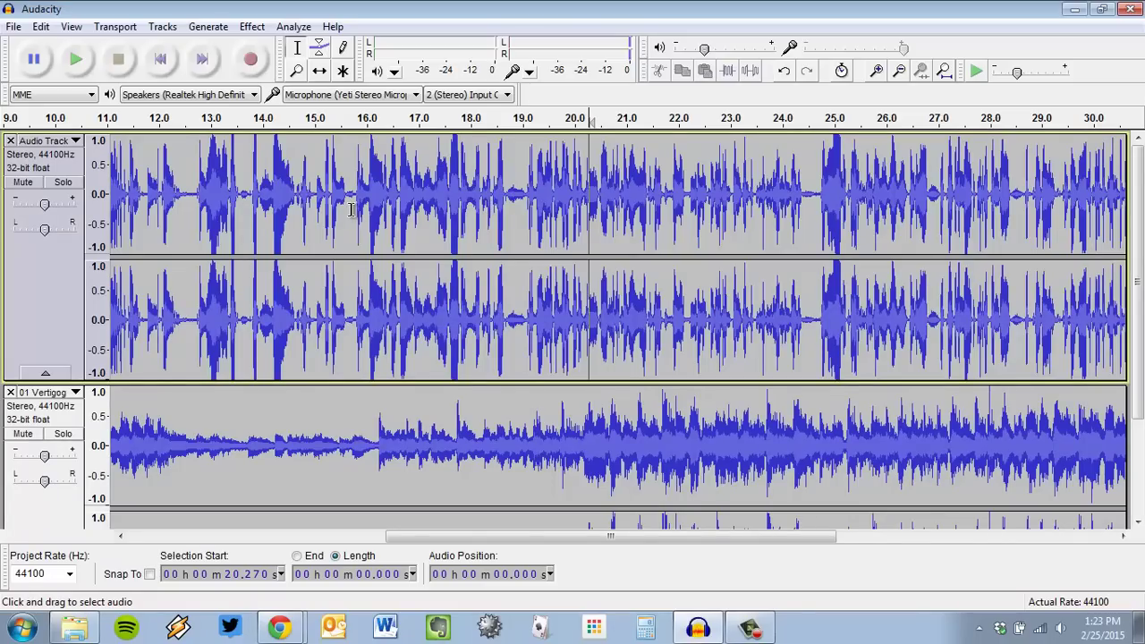
pyautogui.moveTo(352, 209); pyautogui.dragTo(510, 203)
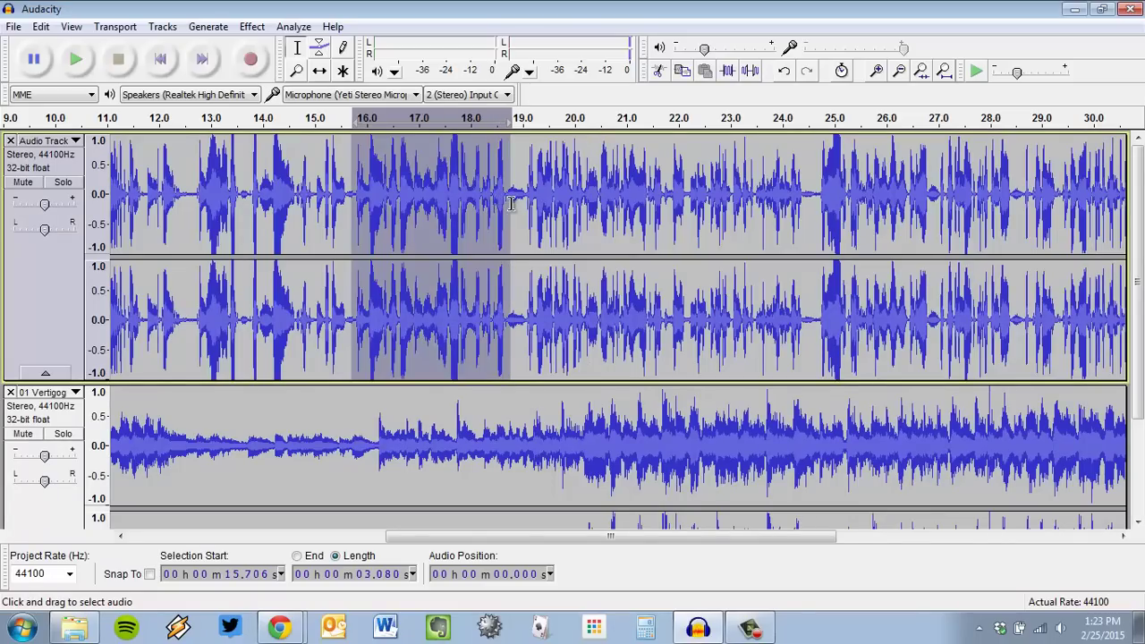
pyautogui.press('Delete')
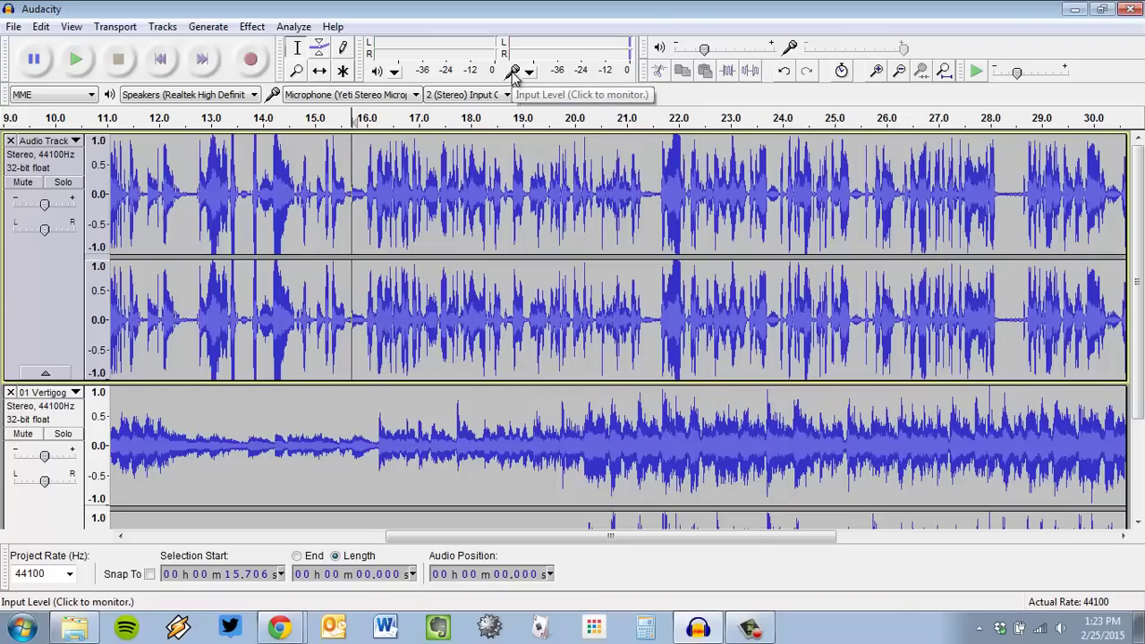
# Place the narration edit point at 20.318 seconds.
pyautogui.scroll(-3, 474, 200)
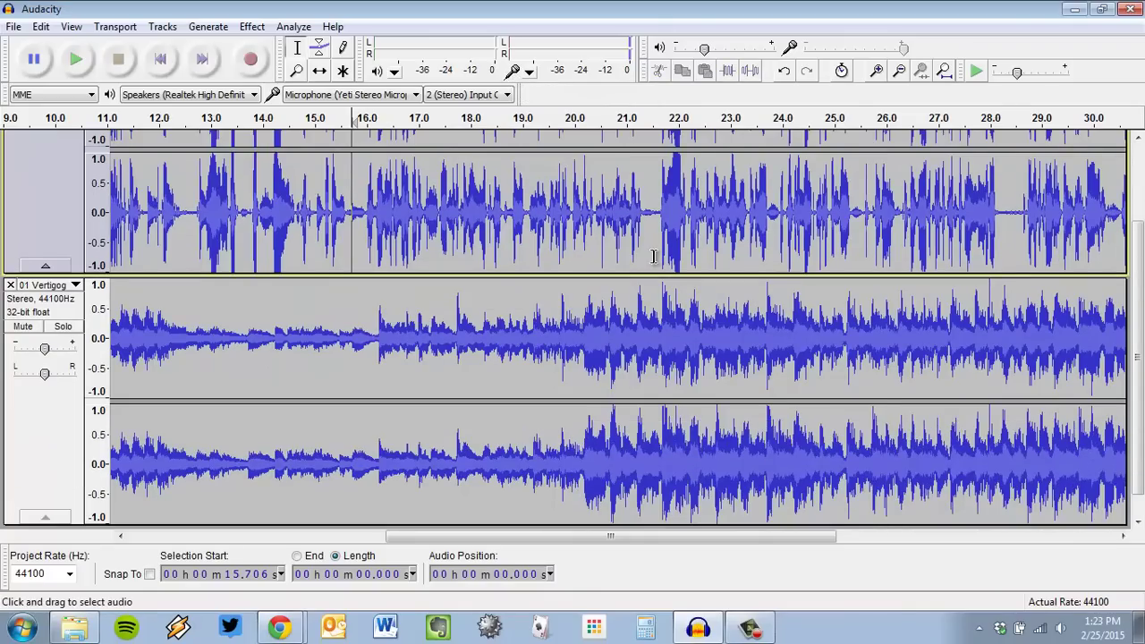
pyautogui.click(589, 344)
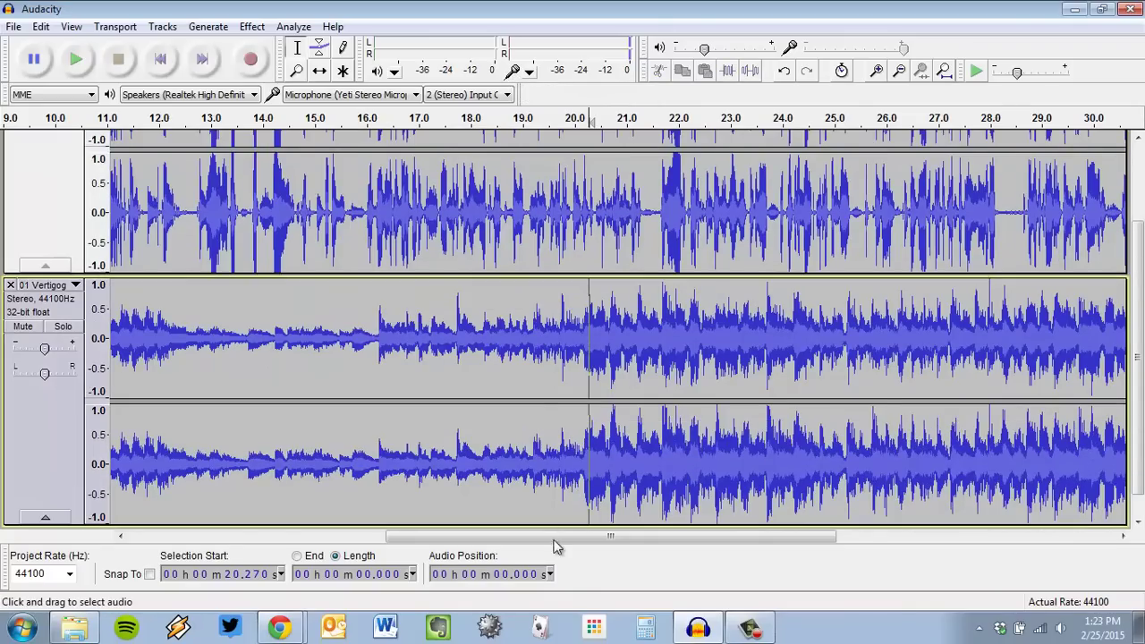
pyautogui.scroll(2, 594, 380)
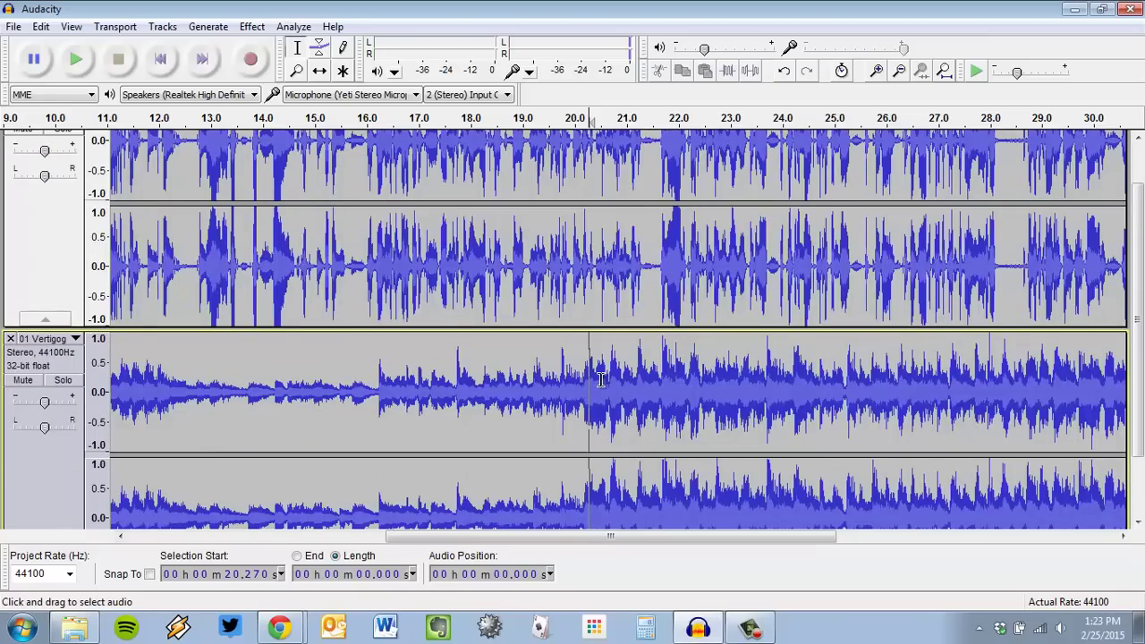
pyautogui.scroll(2, 601, 380)
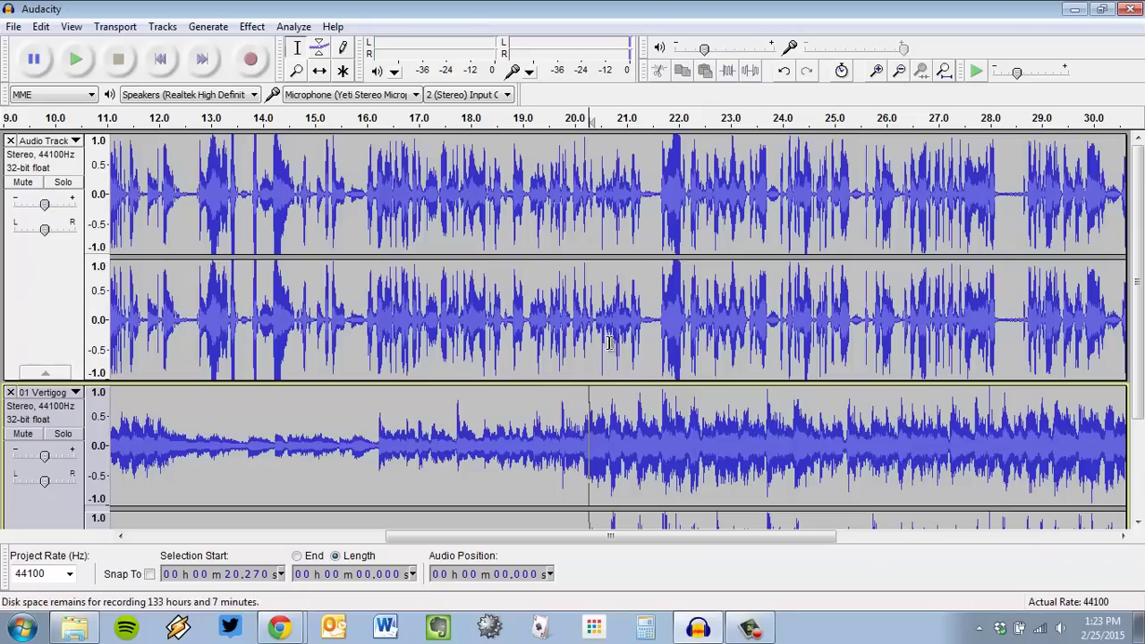
pyautogui.click(588, 168)
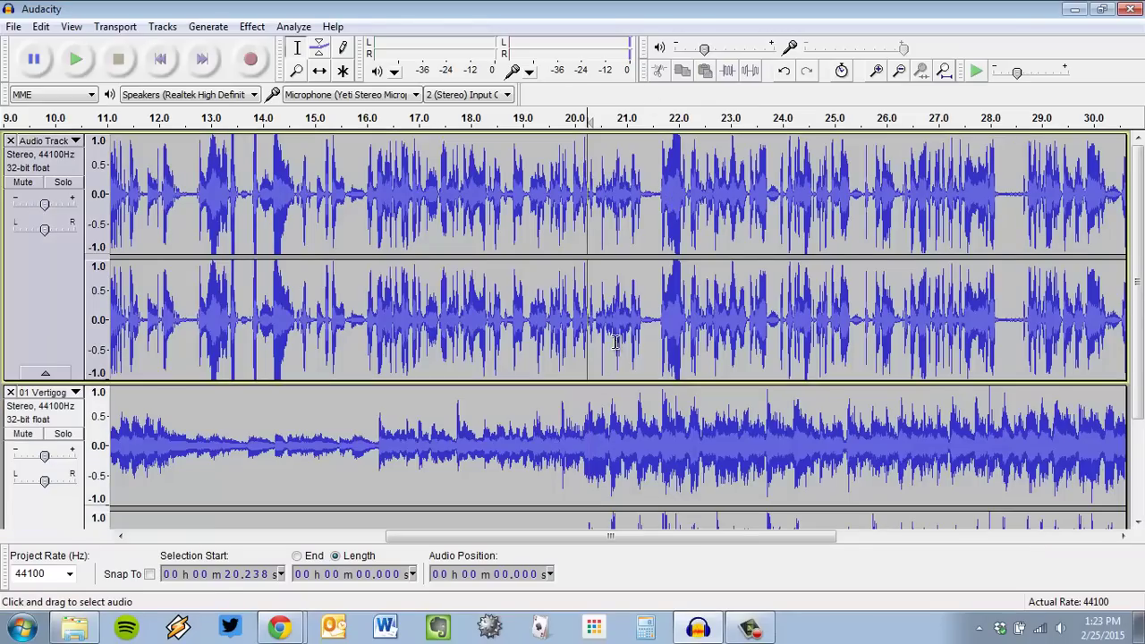
pyautogui.click(591, 215)
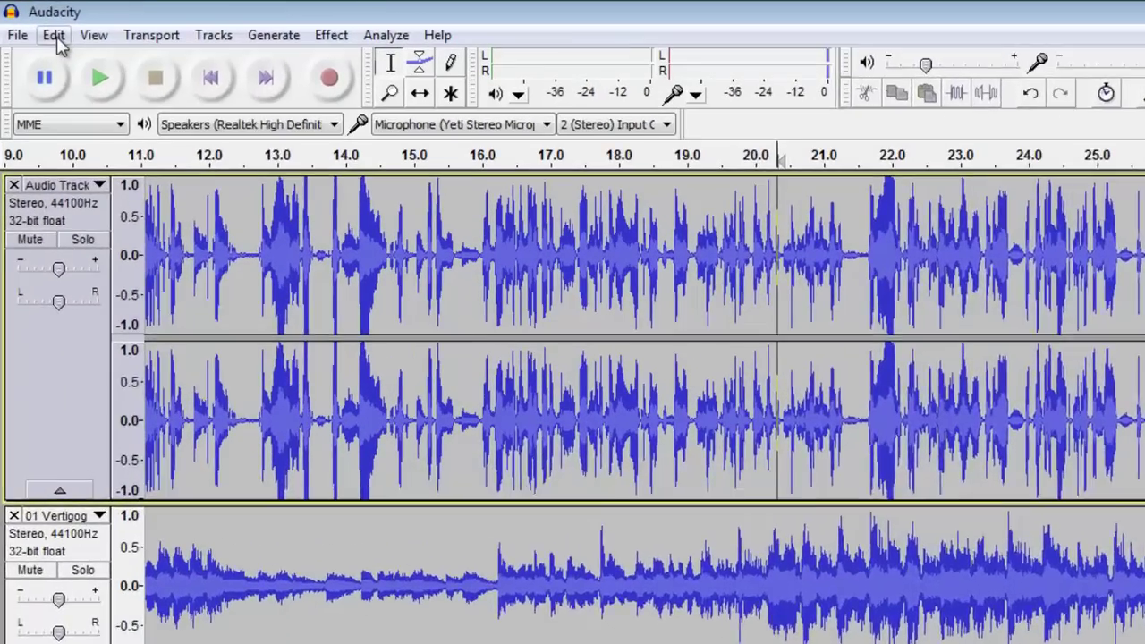
# Split the narration clip at 20.3 seconds via Clip Boundaries, then zoom in on the break.
pyautogui.click(41, 25)
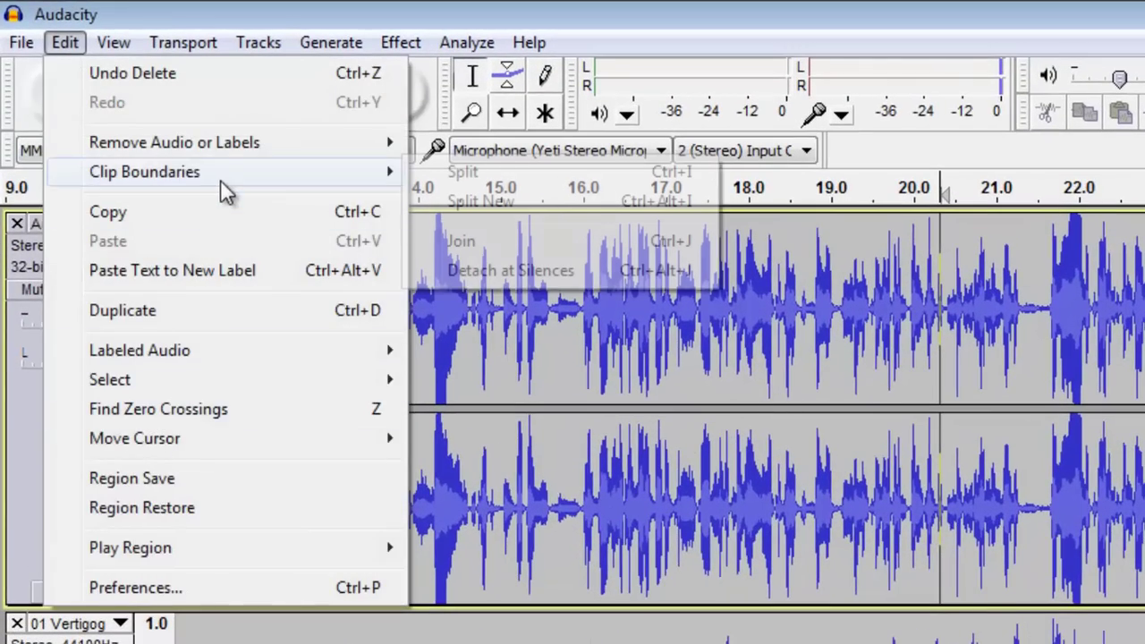
pyautogui.moveTo(144, 172)
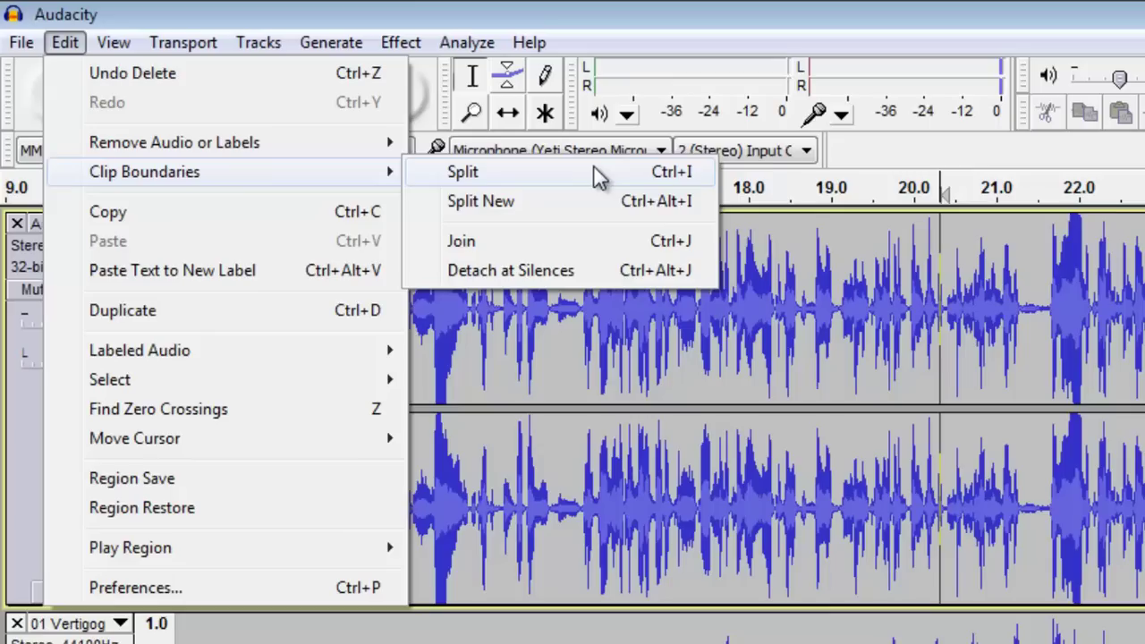
pyautogui.click(593, 167)
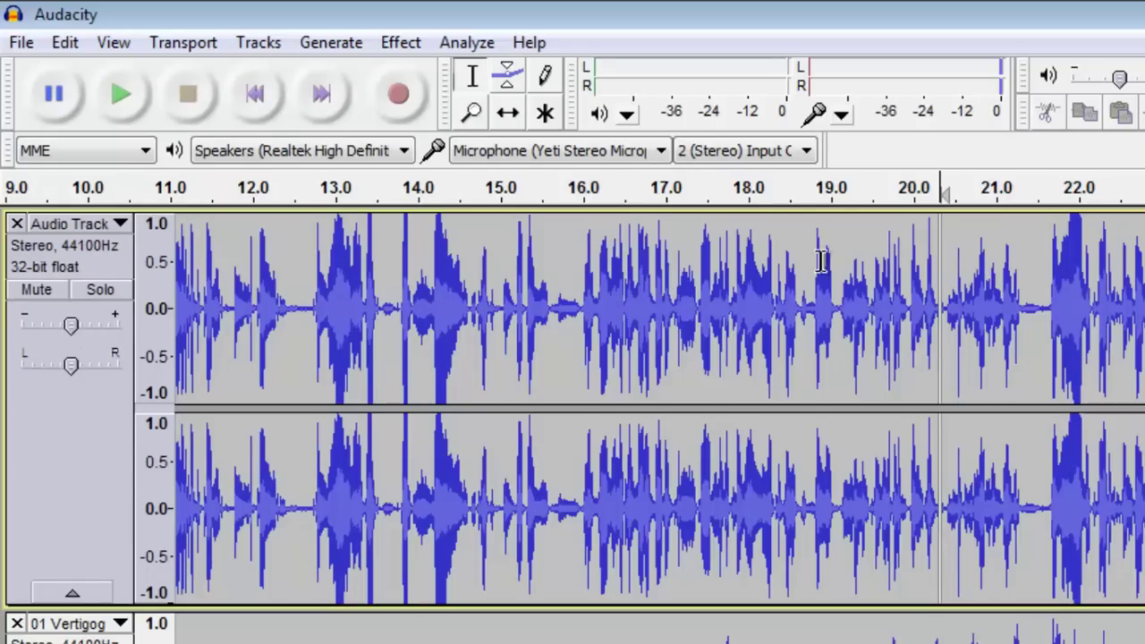
pyautogui.keyDown('ctrl'); pyautogui.scroll(1, 1023, 328); pyautogui.keyUp('ctrl')
pyautogui.keyDown('ctrl'); pyautogui.scroll(1, 1024, 328); pyautogui.keyUp('ctrl')
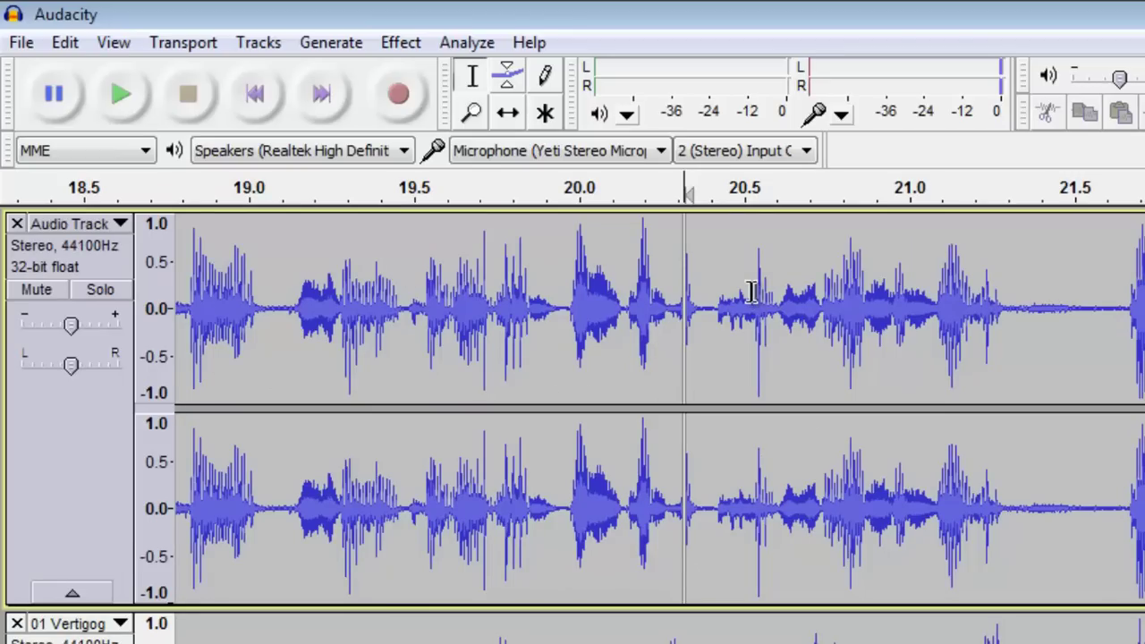
# With the Time Shift Tool, slide the Vertigogo music track later, then back slightly earlier.
pyautogui.click(508, 114)
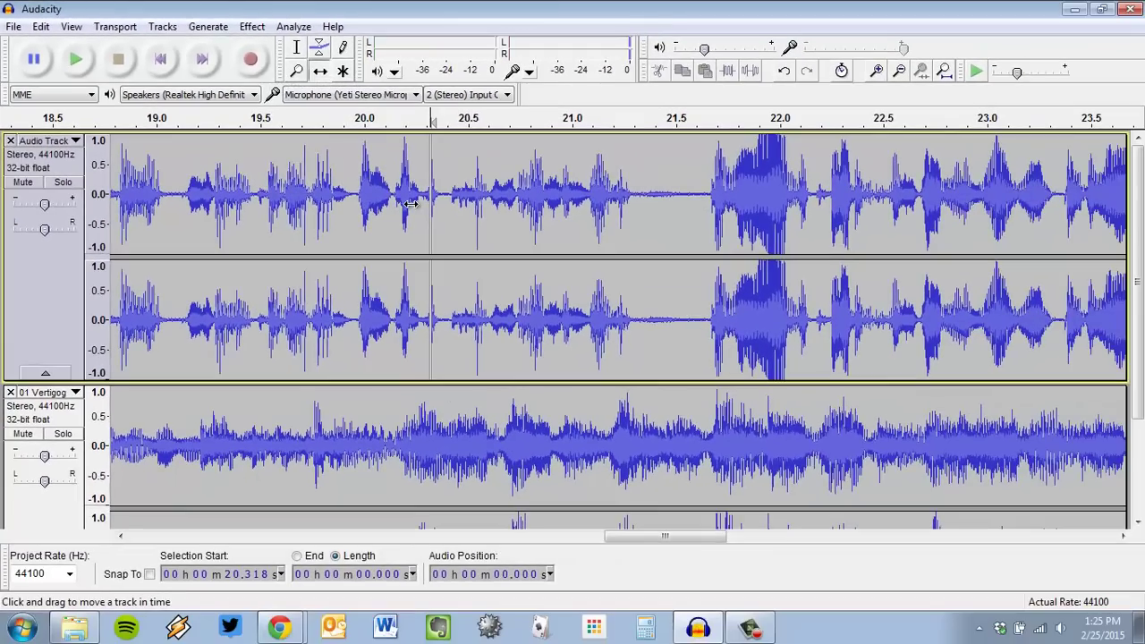
pyautogui.scroll(-3, 410, 203)
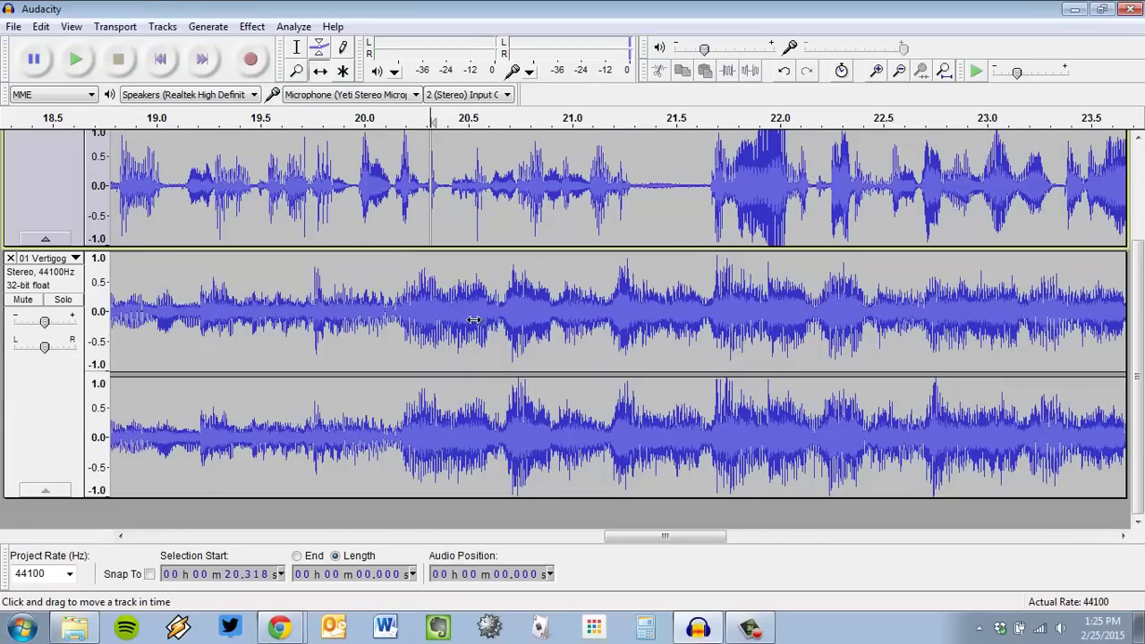
pyautogui.moveTo(458, 325); pyautogui.dragTo(516, 309)
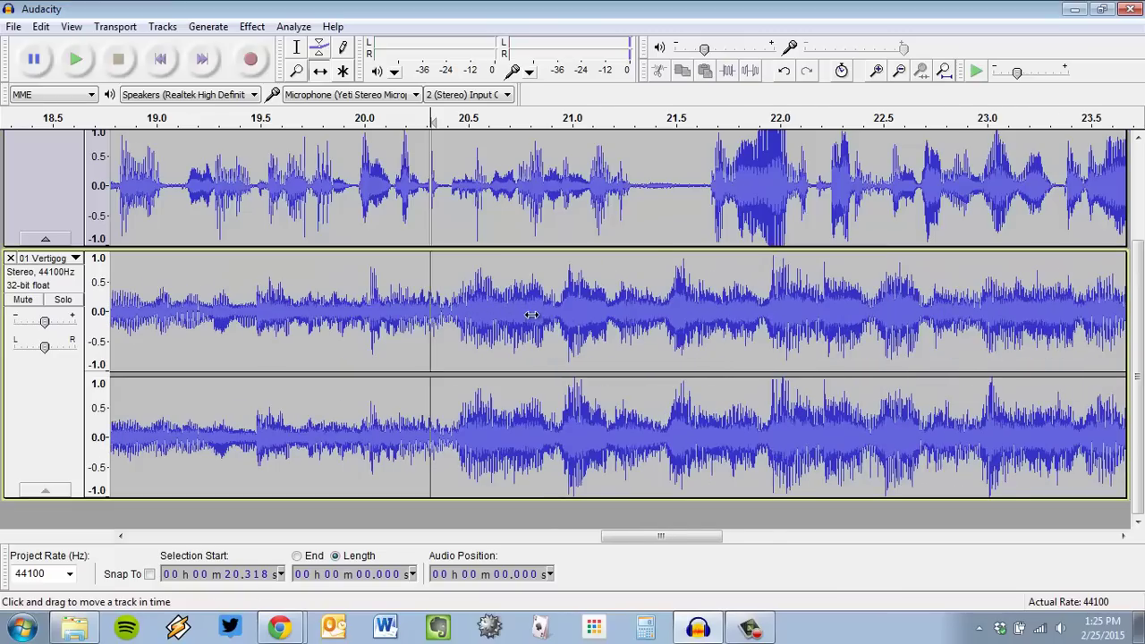
pyautogui.keyDown('ctrl'); pyautogui.scroll(-2, 503, 318); pyautogui.keyUp('ctrl')
pyautogui.moveTo(503, 319); pyautogui.dragTo(451, 318)
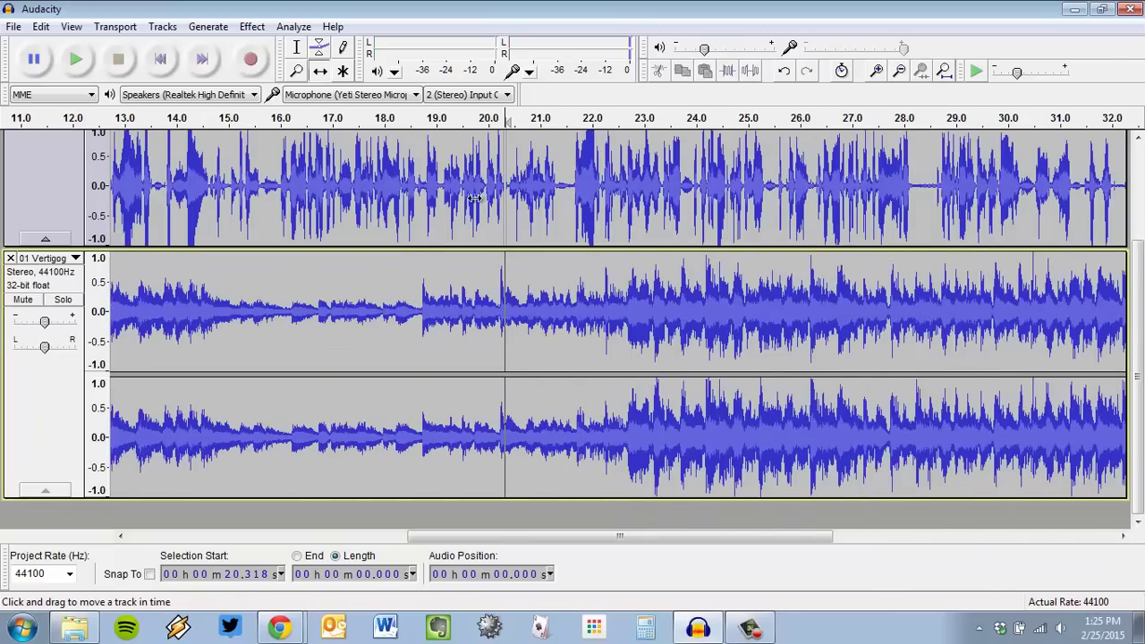
# Select a stretch of the music track with the Selection Tool, then clear the selection.
pyautogui.click(295, 52)
pyautogui.moveTo(367, 300); pyautogui.dragTo(838, 343)
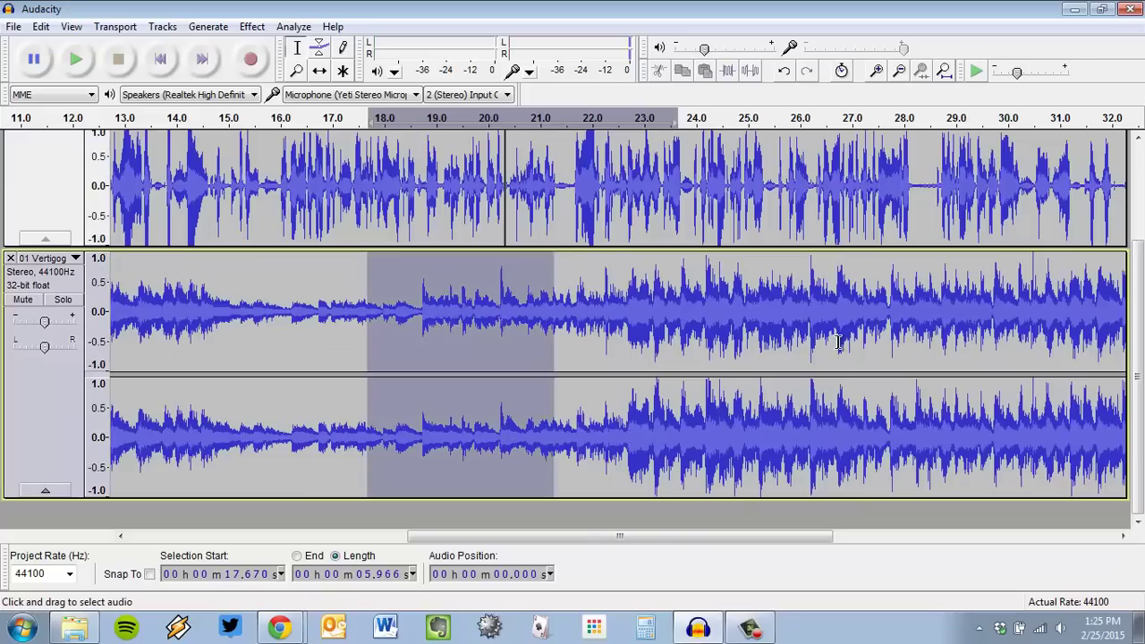
pyautogui.click(506, 336)
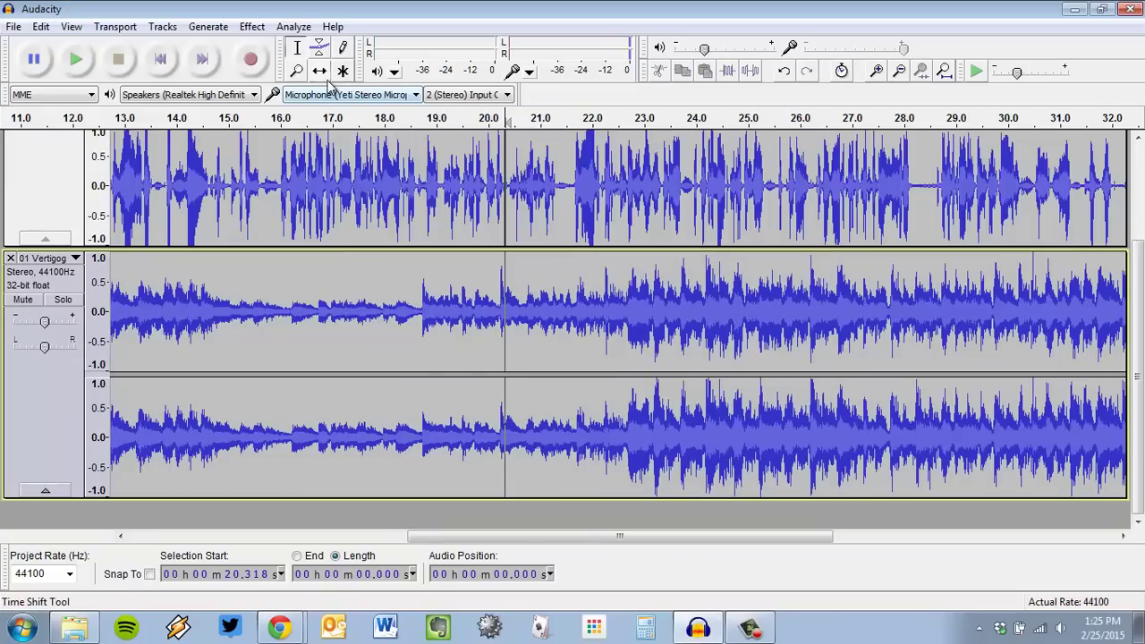
# Slide the Vertigogo music track later along the timeline.
pyautogui.click(319, 72)
pyautogui.moveTo(250, 340)
pyautogui.mouseDown()
pyautogui.moveTo(460, 342)
pyautogui.moveTo(251, 297)
pyautogui.moveTo(818, 324)
pyautogui.mouseUp()
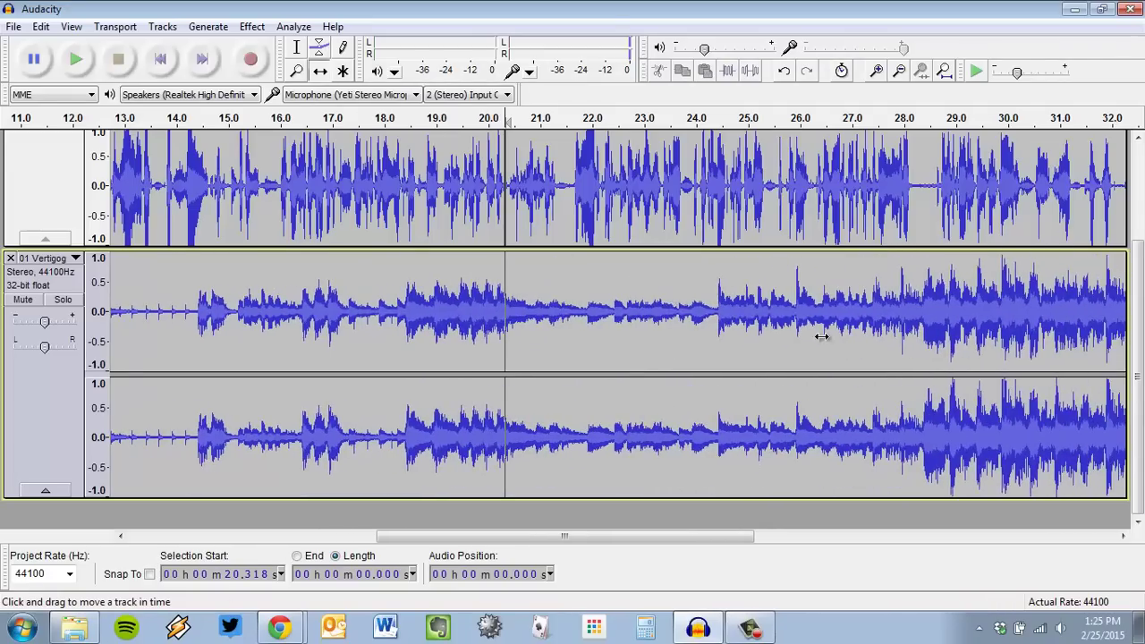
pyautogui.scroll(3, 736, 154)
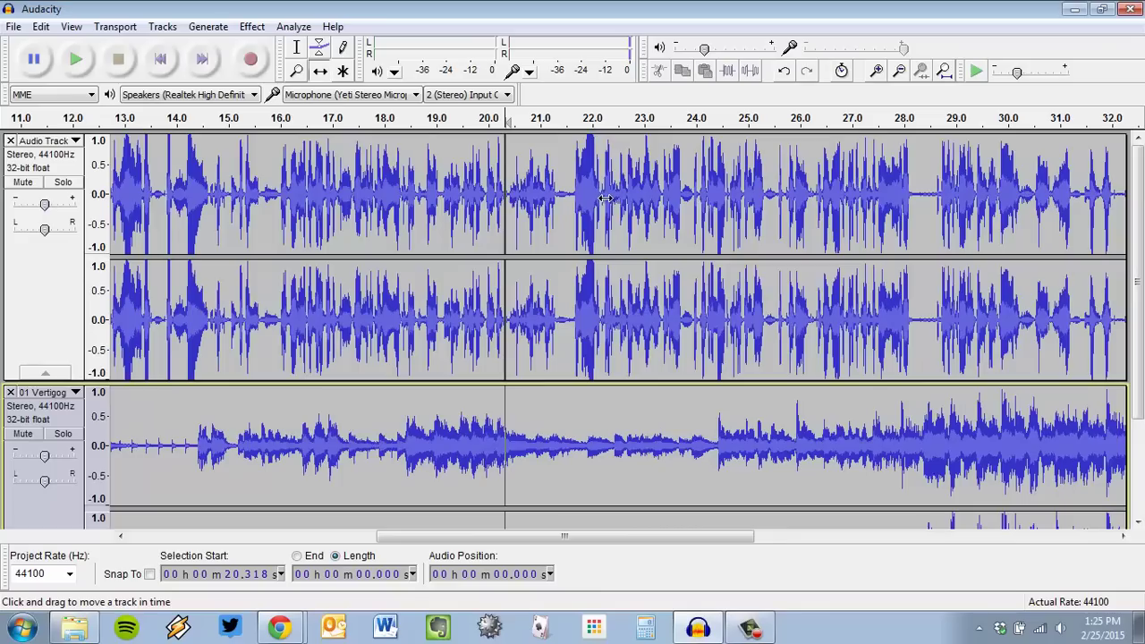
# Move the second narration clip right to open a three-second pause, then slide the music later again.
pyautogui.moveTo(607, 199)
pyautogui.mouseDown()
pyautogui.moveTo(694, 215)
pyautogui.moveTo(848, 216)
pyautogui.mouseUp()
pyautogui.hotkey('ctrl', 'z')
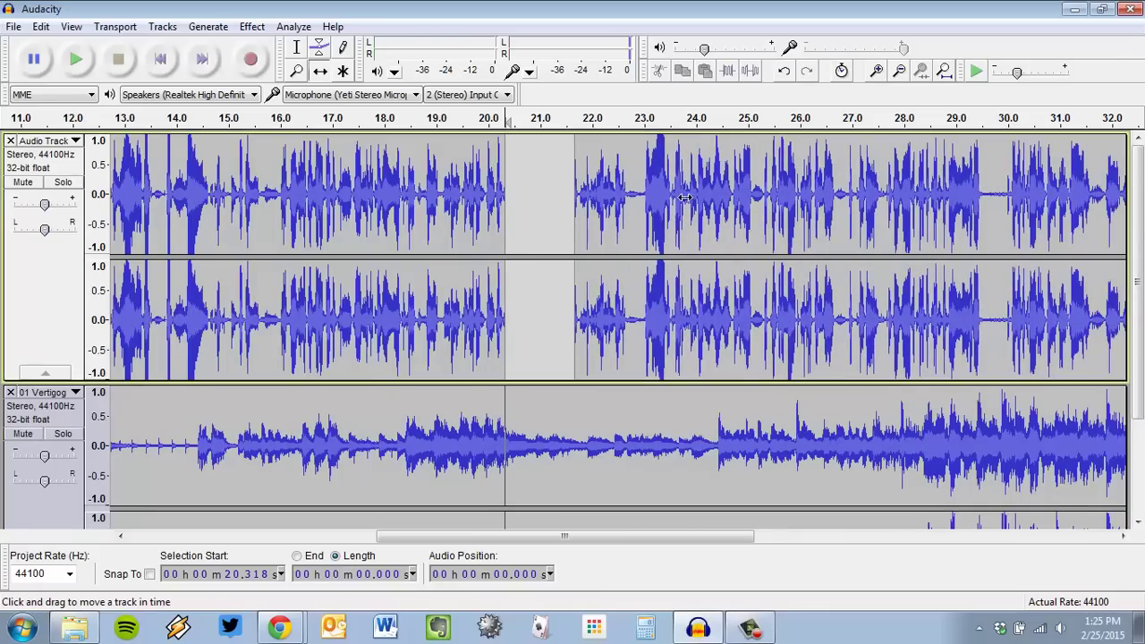
pyautogui.moveTo(339, 191)
pyautogui.mouseDown()
pyautogui.moveTo(441, 209)
pyautogui.moveTo(416, 211)
pyautogui.mouseUp()
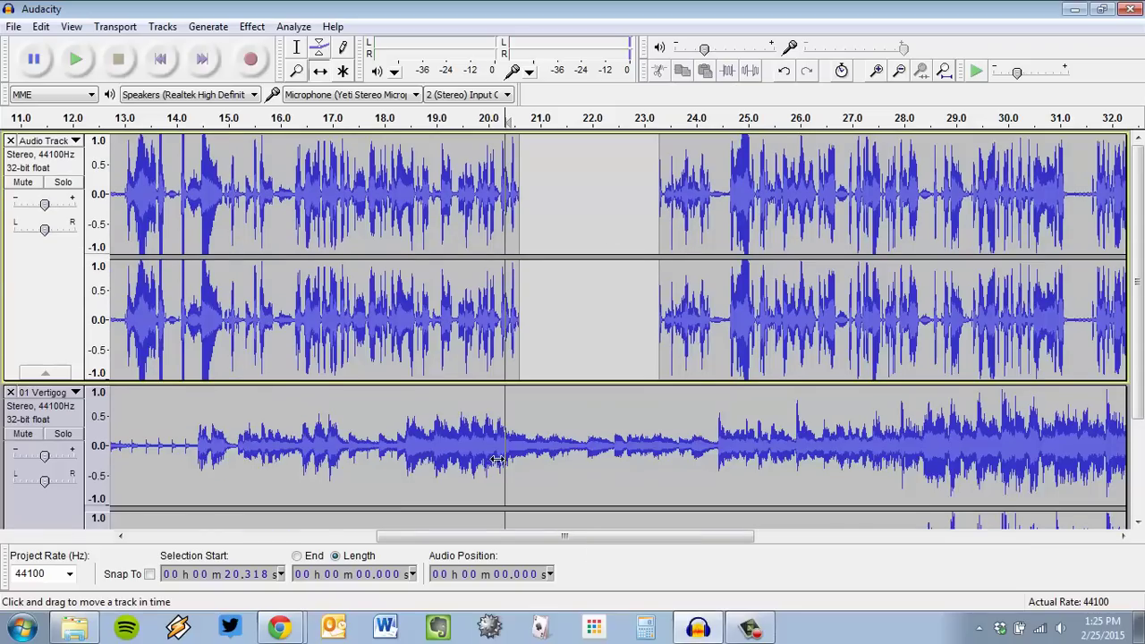
pyautogui.moveTo(498, 459); pyautogui.dragTo(571, 438)
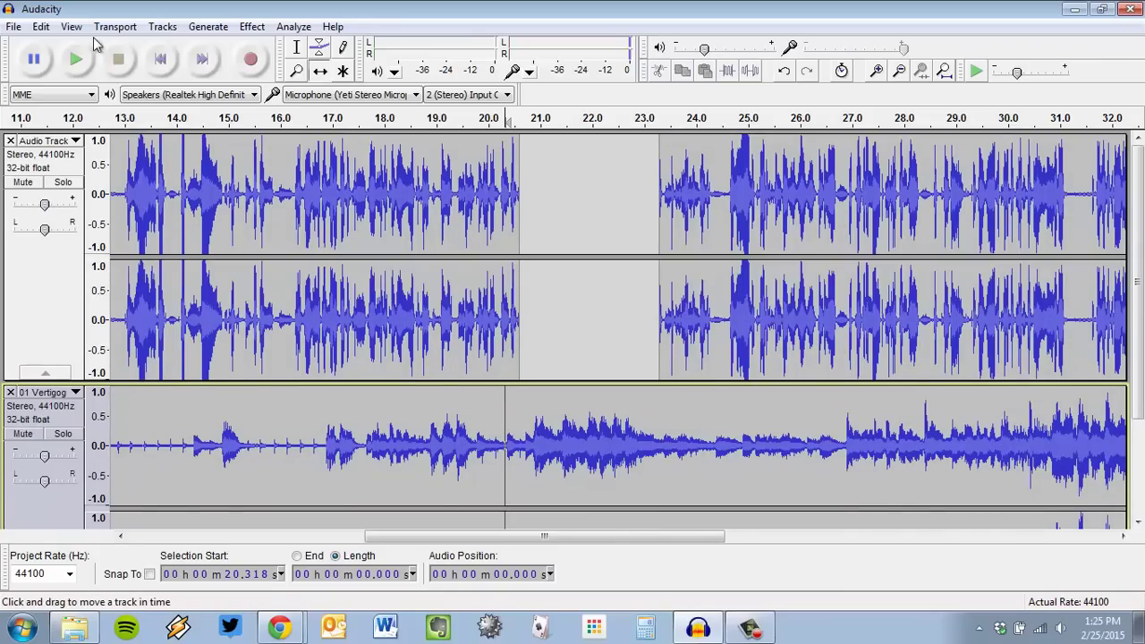
pyautogui.click(41, 26)
pyautogui.moveTo(90, 107)
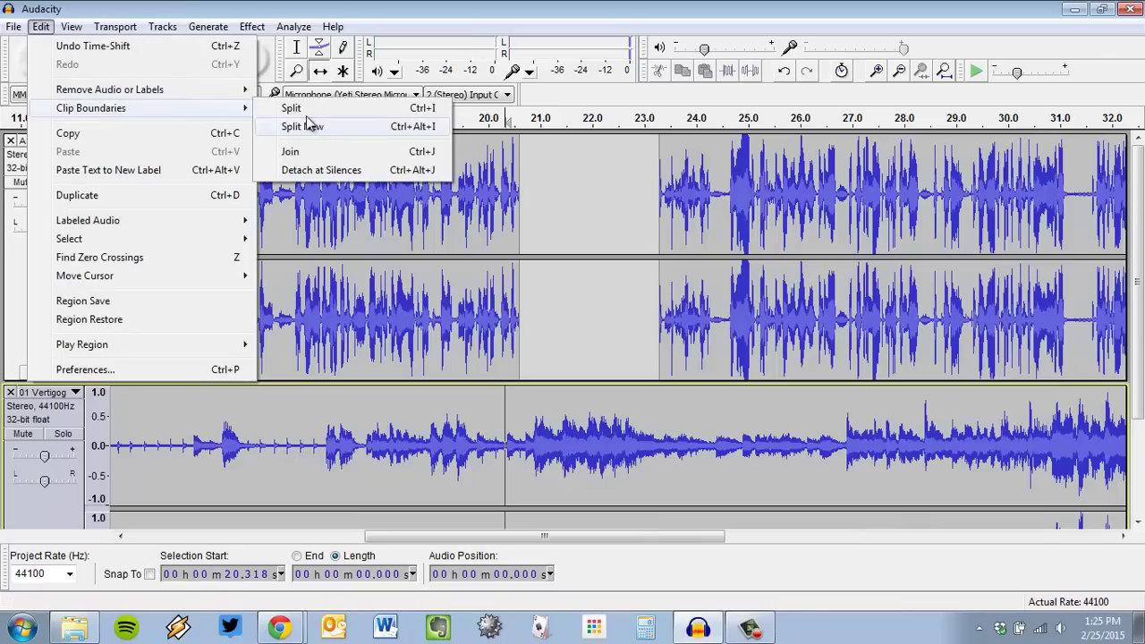
pyautogui.click(293, 108)
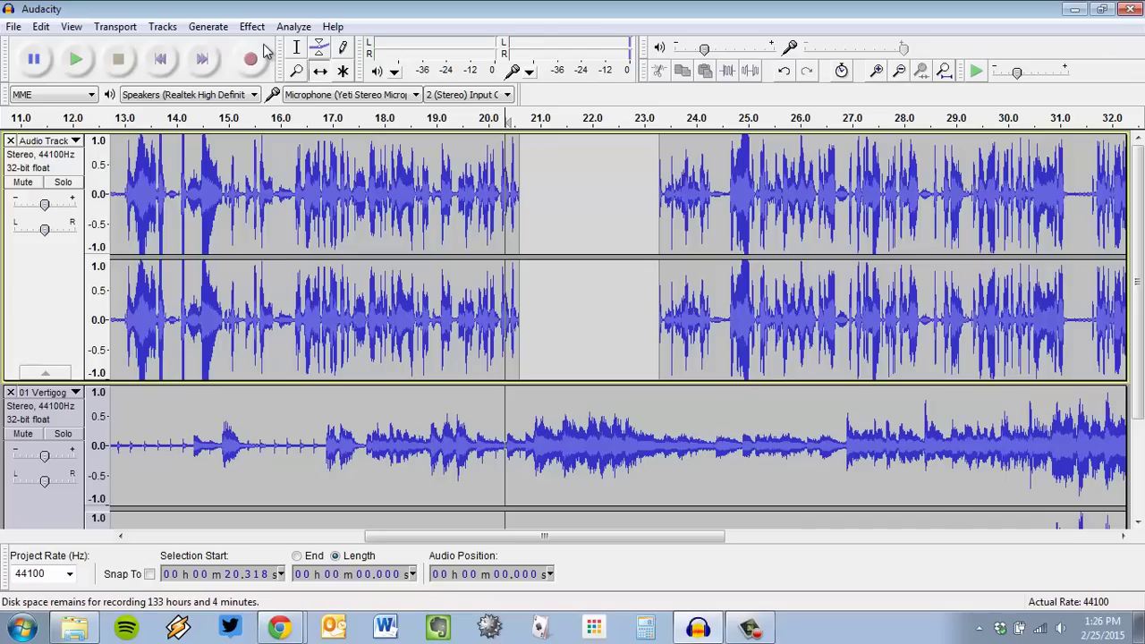
pyautogui.hscroll(5, 732, 523)
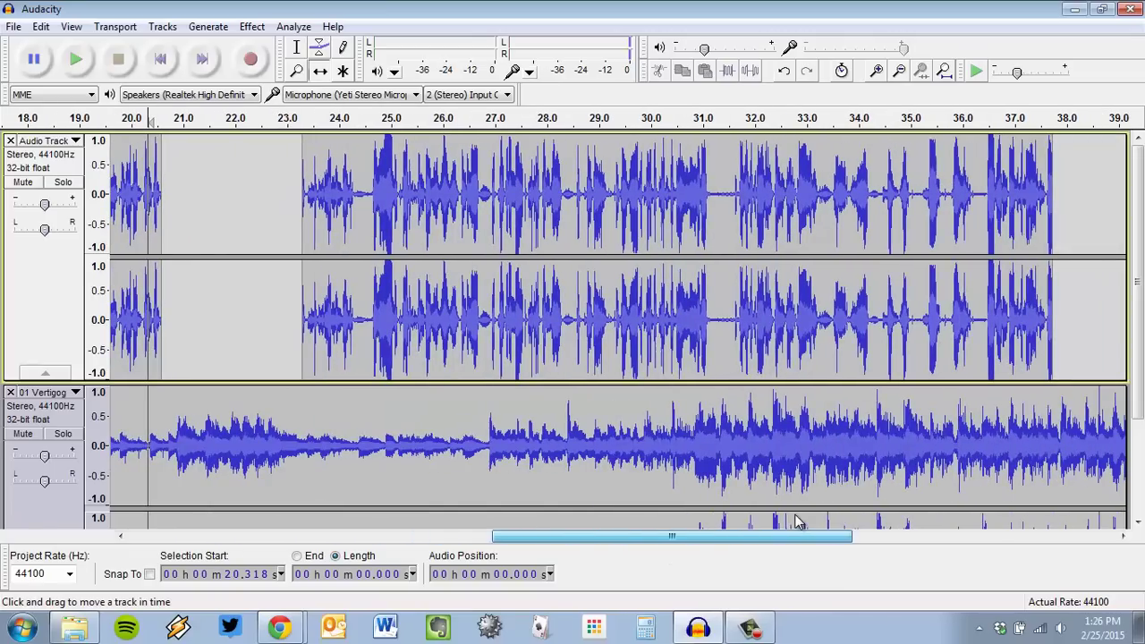
pyautogui.scroll(-3, 885, 386)
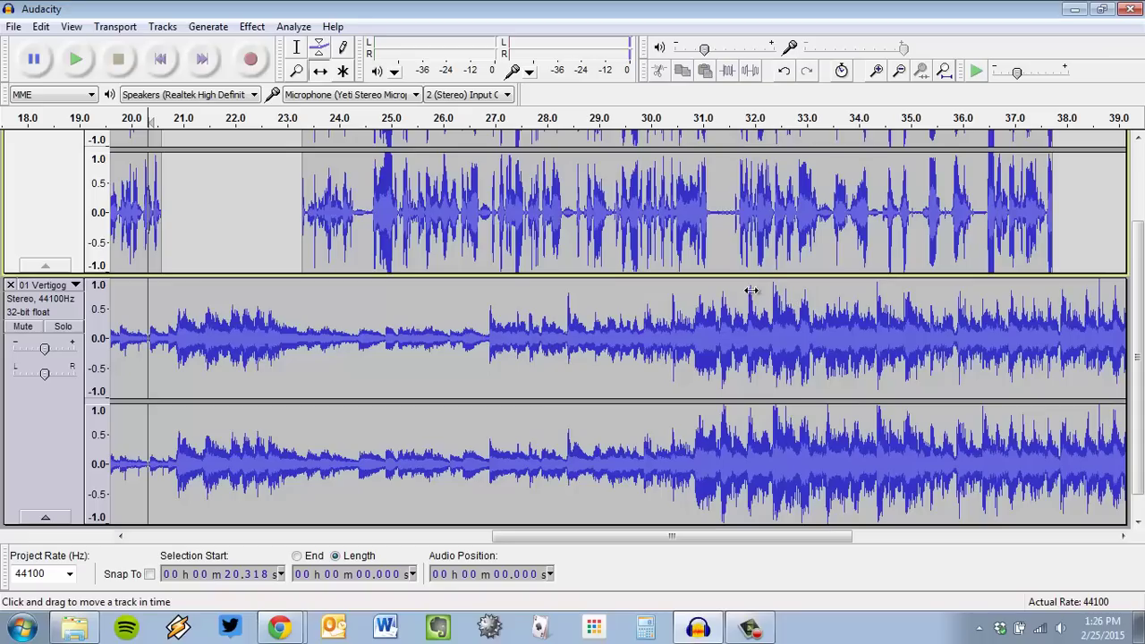
pyautogui.scroll(3, 742, 367)
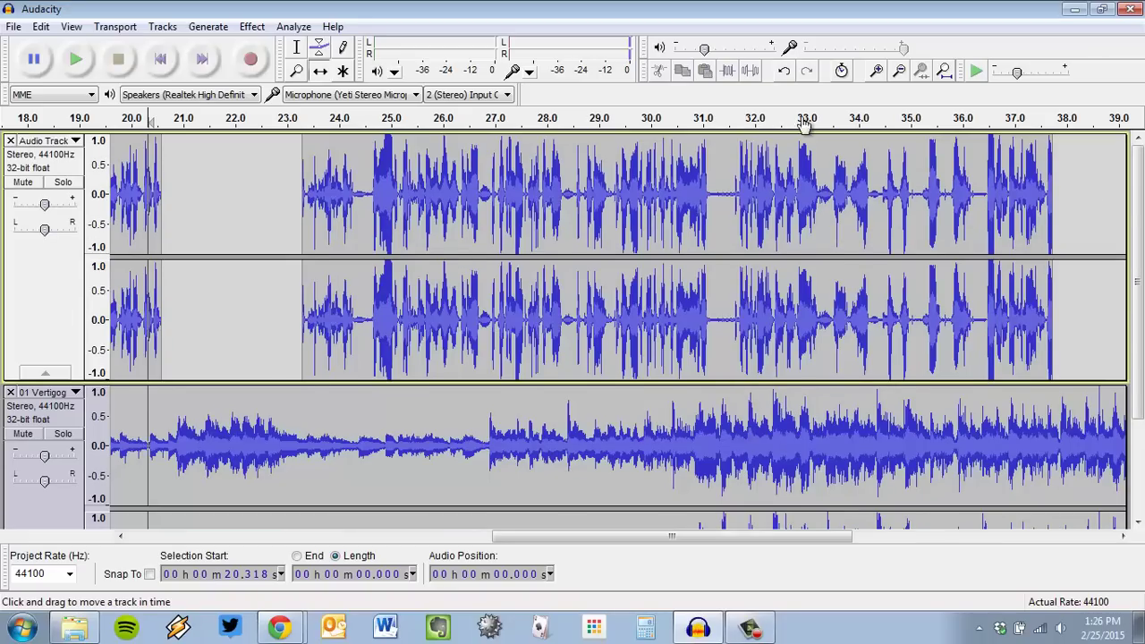
pyautogui.scroll(-3, 793, 332)
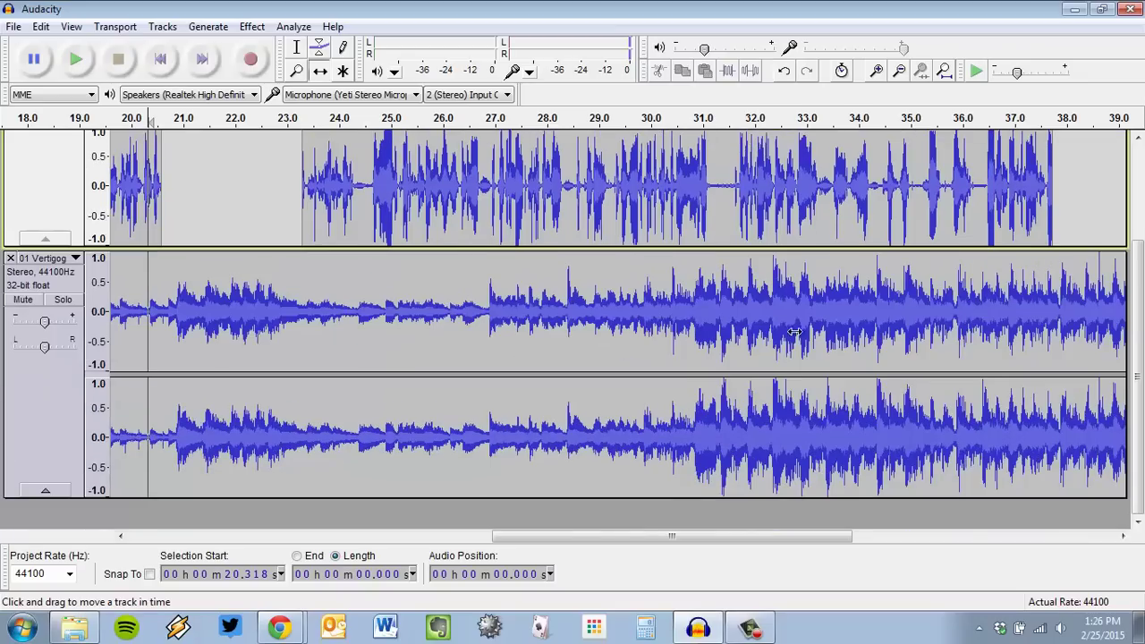
pyautogui.moveTo(703, 535); pyautogui.dragTo(563, 549)
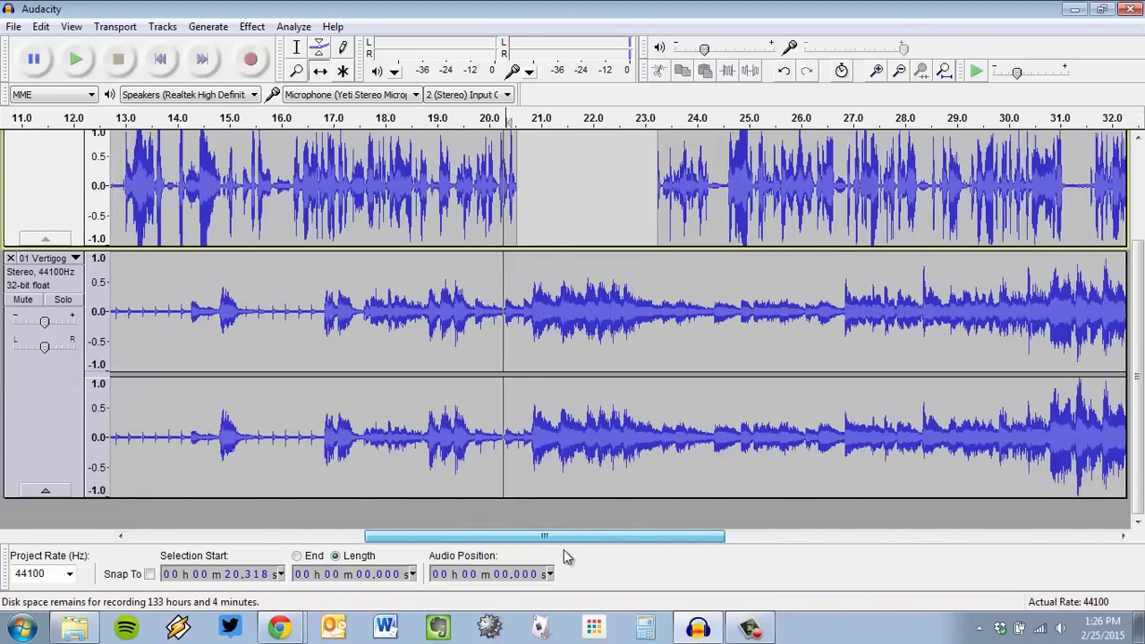
pyautogui.scroll(3, 372, 444)
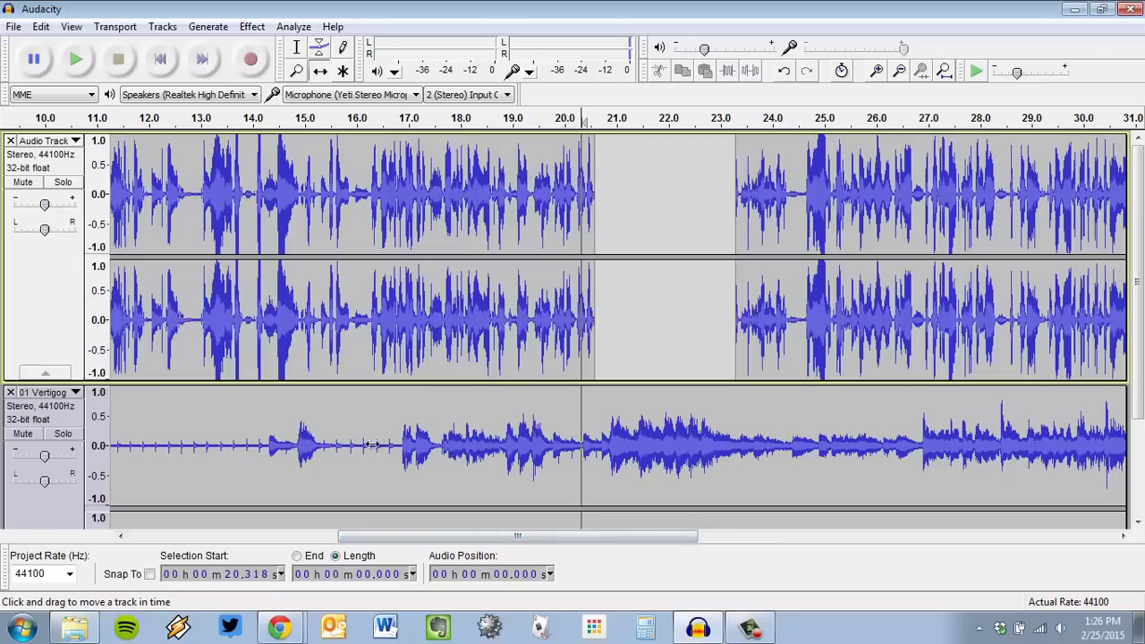
# Add an envelope point on the music at 20.3 s and pull the volume down before it.
pyautogui.click(319, 50)
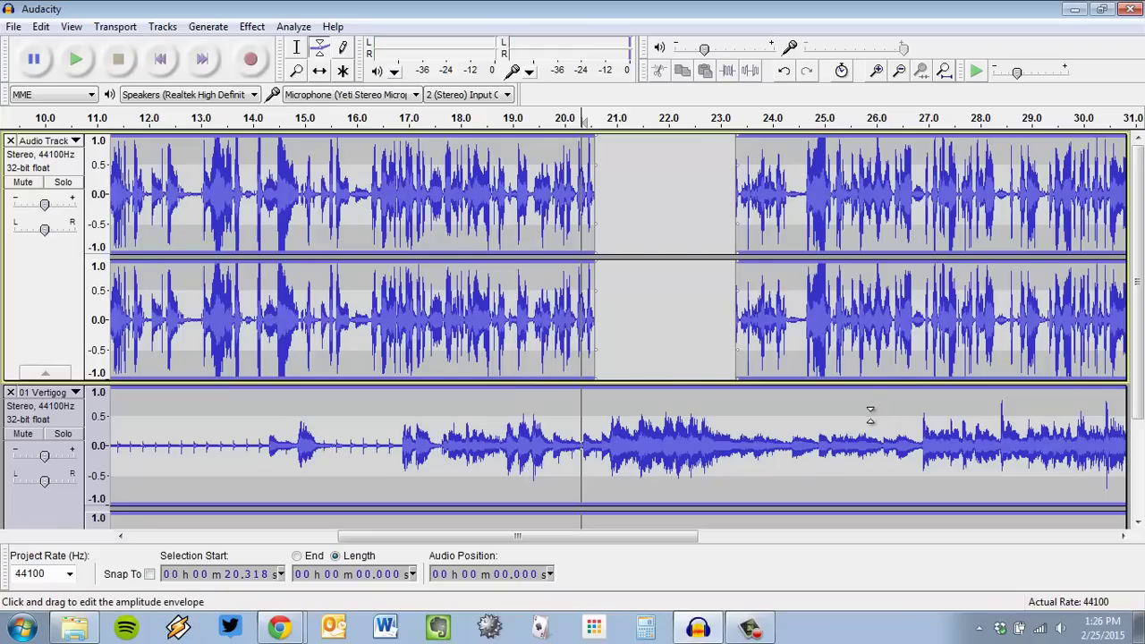
pyautogui.scroll(-1, 870, 413)
pyautogui.scroll(-2, 903, 389)
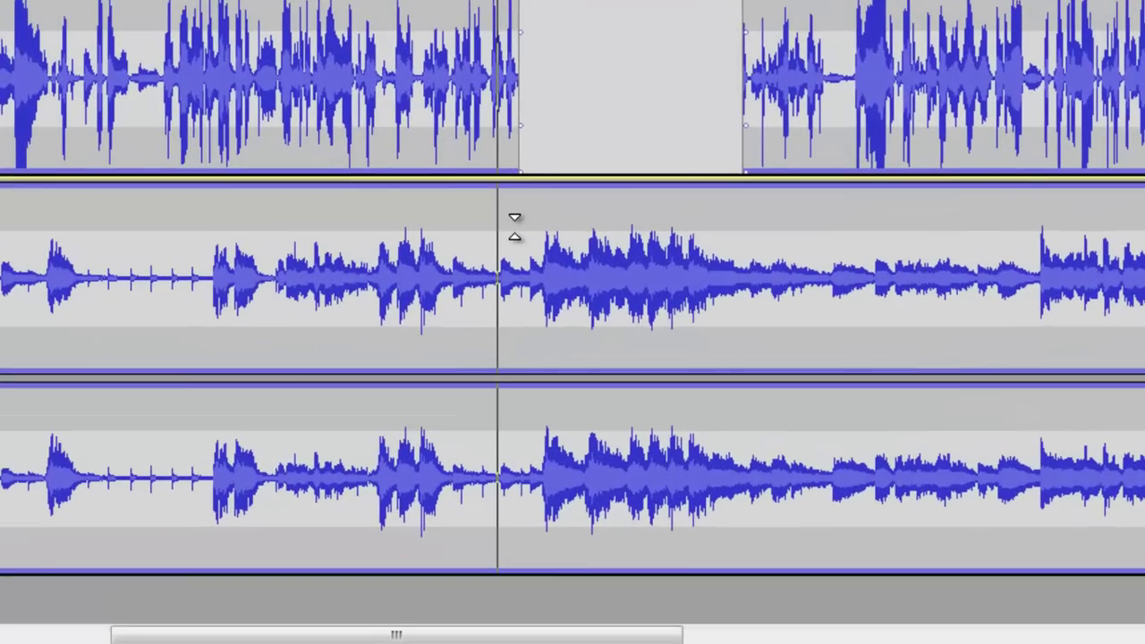
pyautogui.click(515, 226)
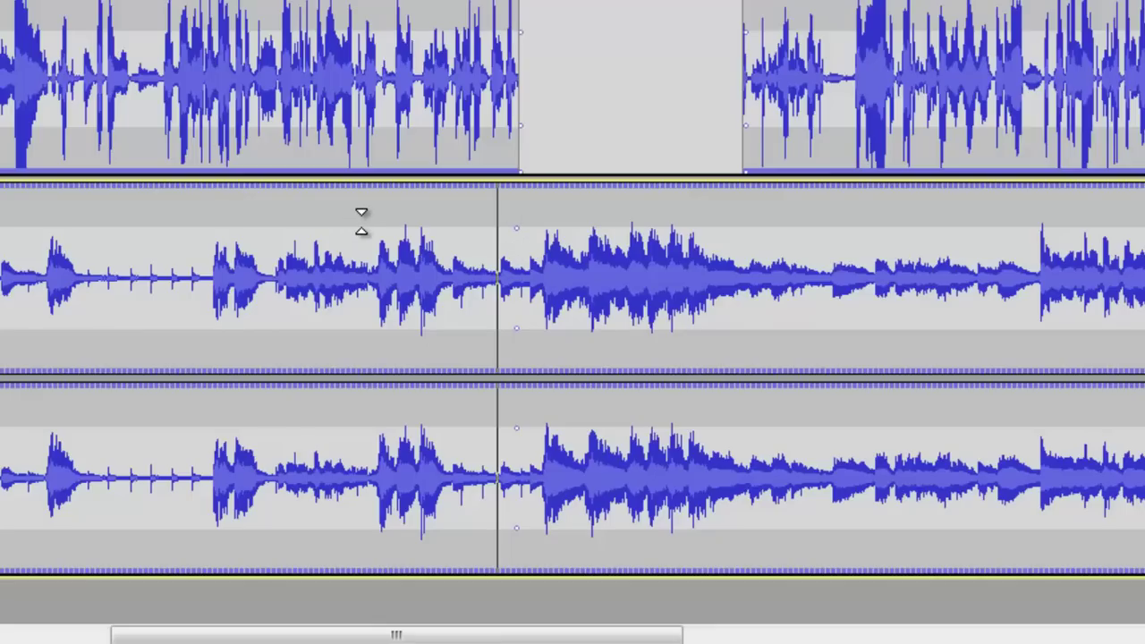
pyautogui.moveTo(374, 234)
pyautogui.mouseDown()
pyautogui.moveTo(319, 294)
pyautogui.moveTo(298, 265)
pyautogui.moveTo(415, 269)
pyautogui.moveTo(429, 281)
pyautogui.moveTo(435, 266)
pyautogui.moveTo(467, 271)
pyautogui.mouseUp()
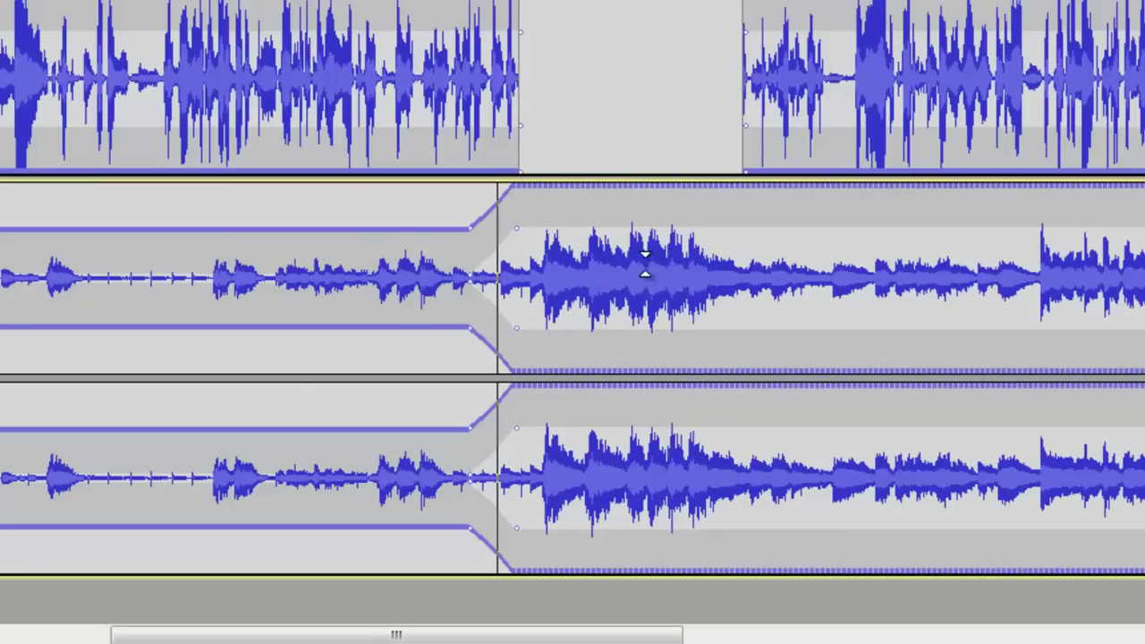
# Add envelope points after the pause and raise the music into a full-level swell around 21–23 s.
pyautogui.click(751, 218)
pyautogui.click(699, 209)
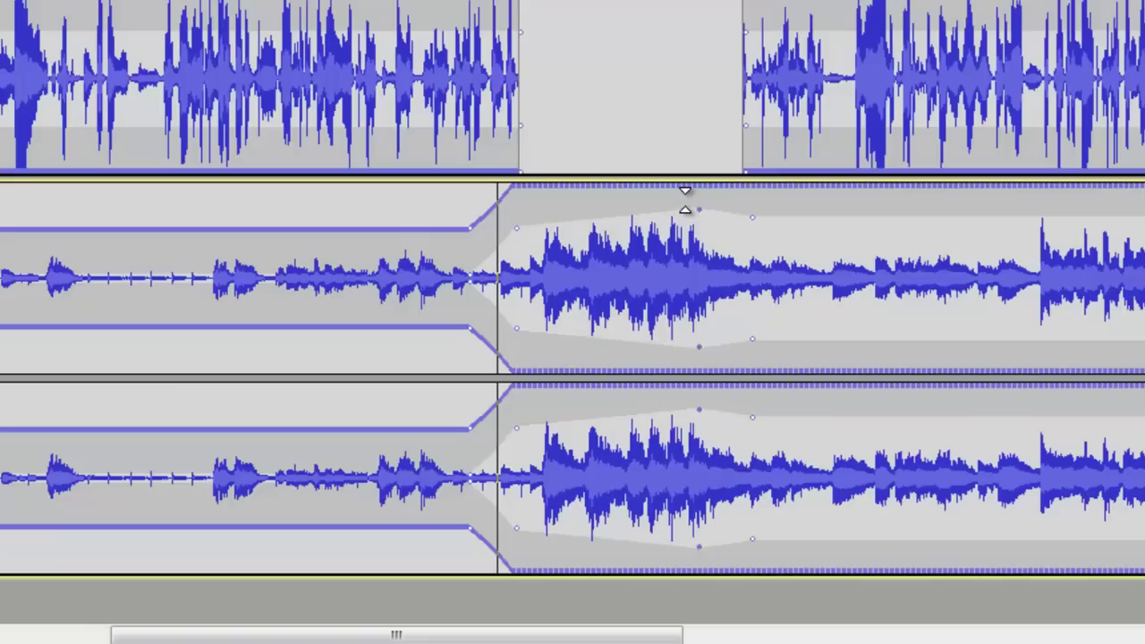
pyautogui.moveTo(684, 199); pyautogui.dragTo(550, 170)
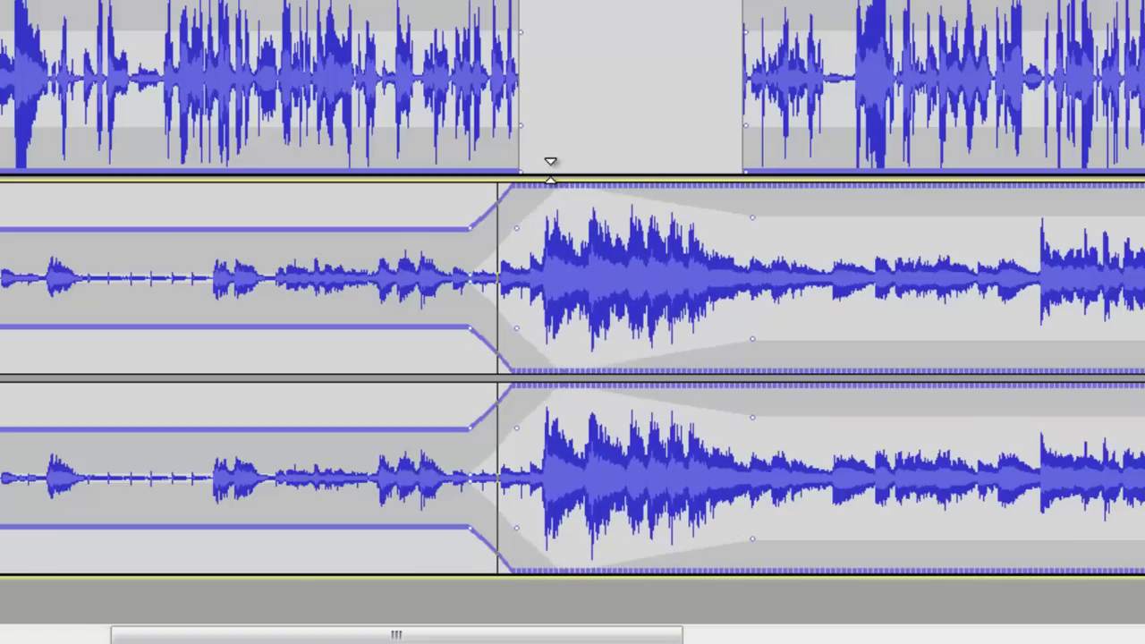
pyautogui.scroll(5, 626, 179)
pyautogui.scroll(-4, 686, 277)
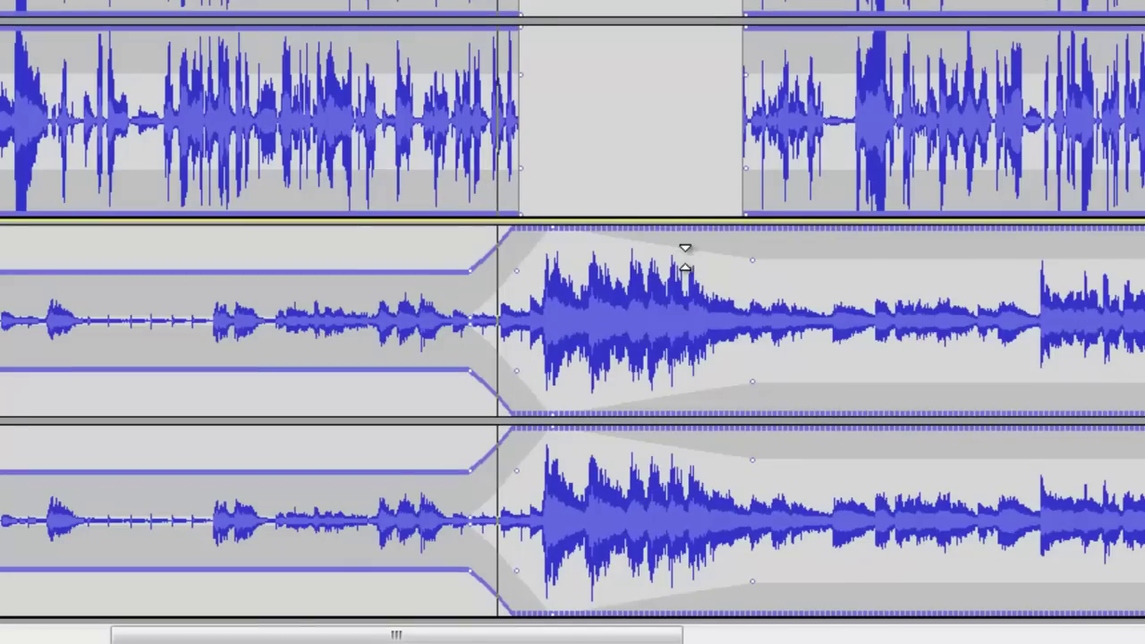
# Drop the music's envelope back down after the loud passage.
pyautogui.moveTo(710, 235); pyautogui.dragTo(731, 230)
pyautogui.scroll(4, 546, 148)
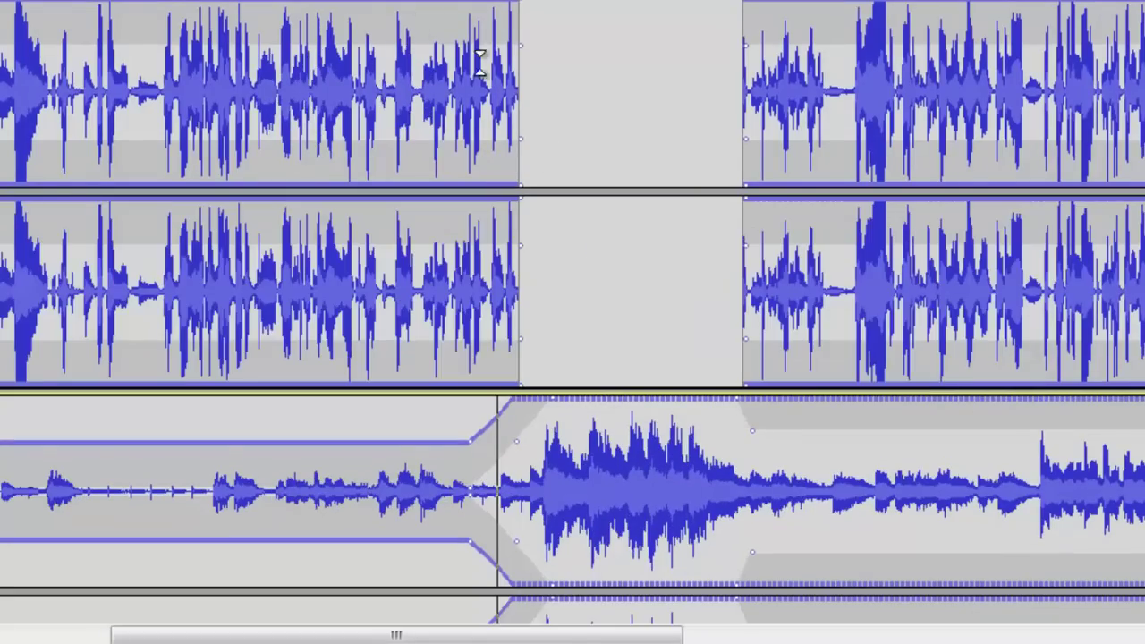
pyautogui.scroll(-4, 677, 170)
pyautogui.scroll(4, 659, 176)
pyautogui.scroll(-4, 796, 100)
pyautogui.scroll(-1, 772, 187)
pyautogui.moveTo(792, 218); pyautogui.dragTo(783, 265)
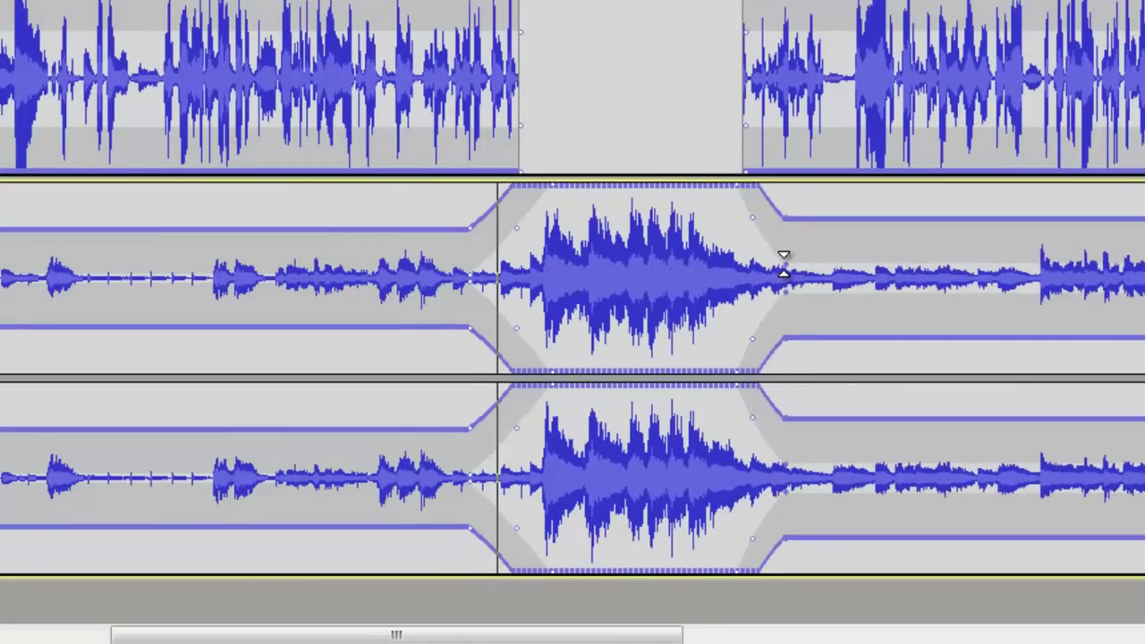
pyautogui.moveTo(784, 264)
pyautogui.mouseDown()
pyautogui.moveTo(1091, 237)
pyautogui.moveTo(899, 256)
pyautogui.moveTo(797, 225)
pyautogui.moveTo(876, 242)
pyautogui.moveTo(803, 263)
pyautogui.mouseUp()
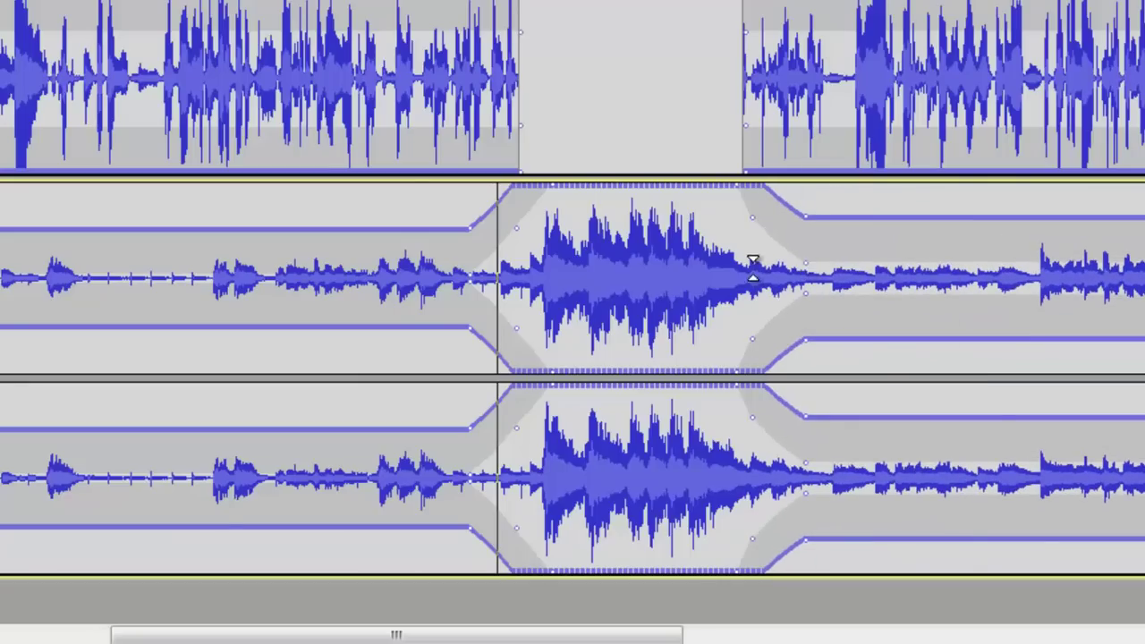
# Adjust the later envelope points so the music tapers gently under the second narration clip.
pyautogui.moveTo(411, 637); pyautogui.dragTo(600, 640)
pyautogui.moveTo(695, 215)
pyautogui.mouseDown()
pyautogui.moveTo(749, 241)
pyautogui.moveTo(730, 260)
pyautogui.moveTo(744, 247)
pyautogui.mouseUp()
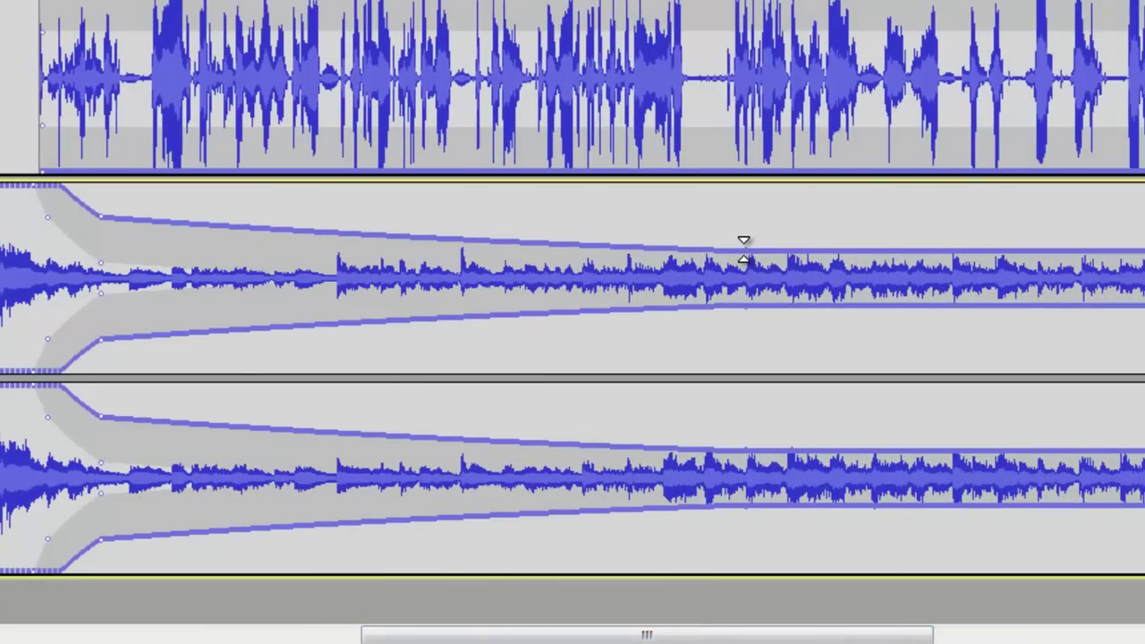
pyautogui.scroll(2, 777, 327)
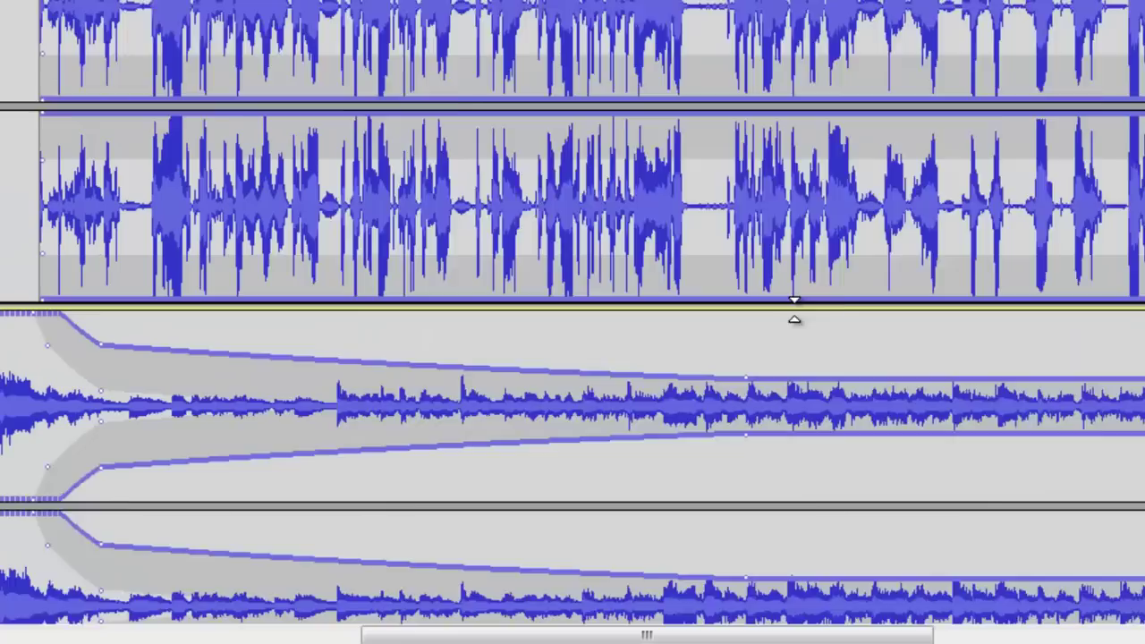
pyautogui.scroll(-2, 792, 314)
pyautogui.scroll(2, 763, 315)
pyautogui.moveTo(853, 635); pyautogui.dragTo(716, 635)
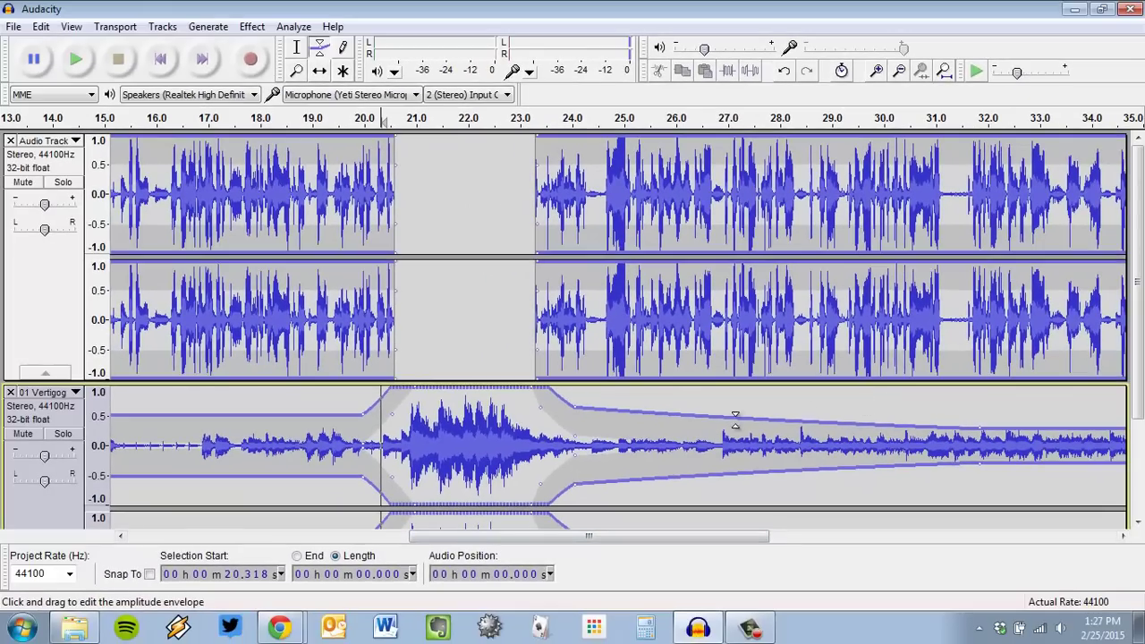
# Play the mix from the start to hear the fades, then stop playback.
pyautogui.scroll(-1, 729, 422)
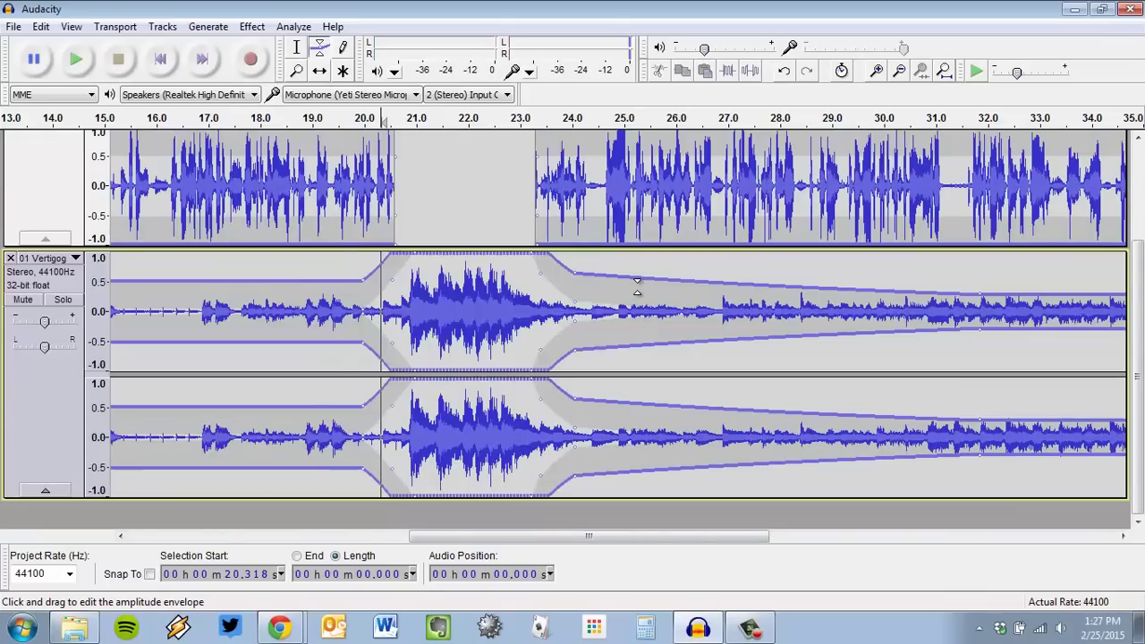
pyautogui.scroll(1, 720, 424)
pyautogui.scroll(-1, 711, 426)
pyautogui.scroll(1, 702, 427)
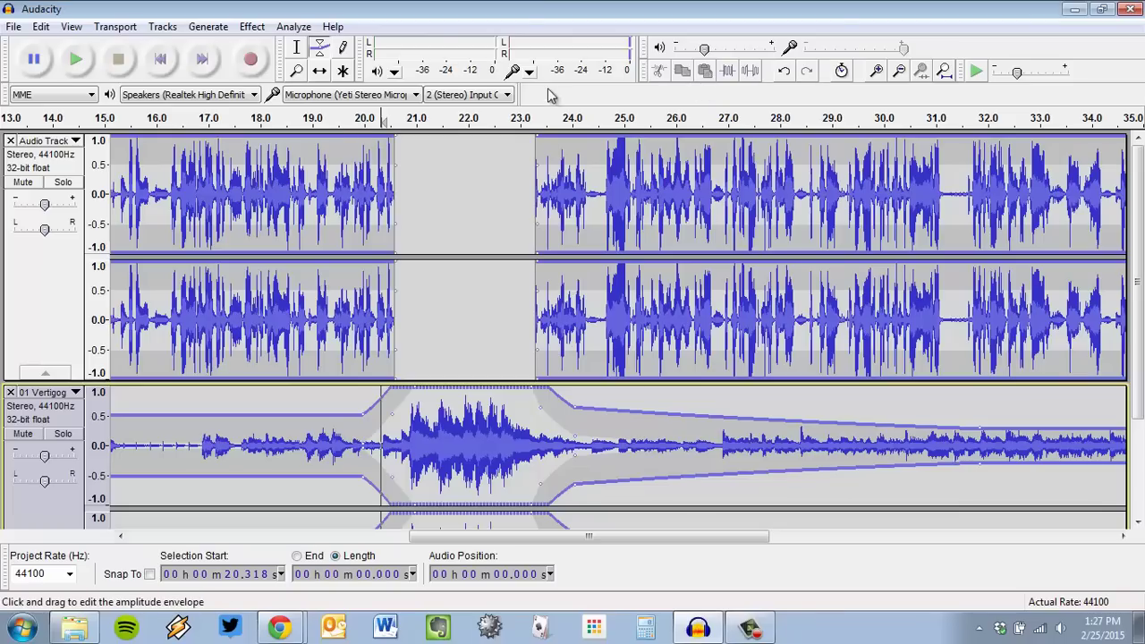
pyautogui.click(342, 120)
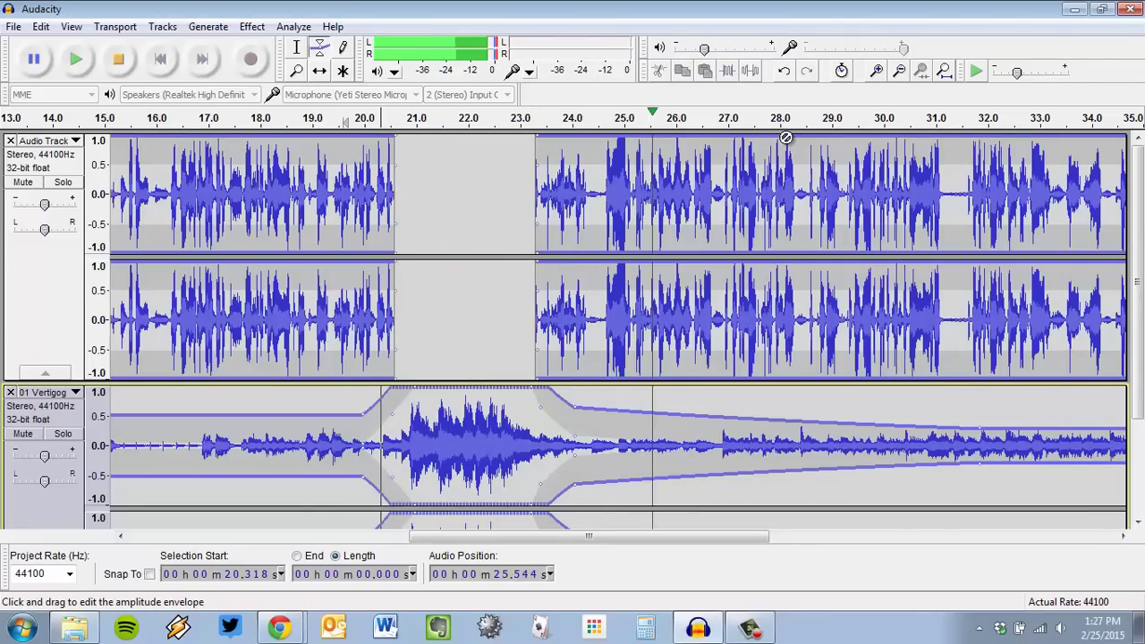
pyautogui.click(129, 61)
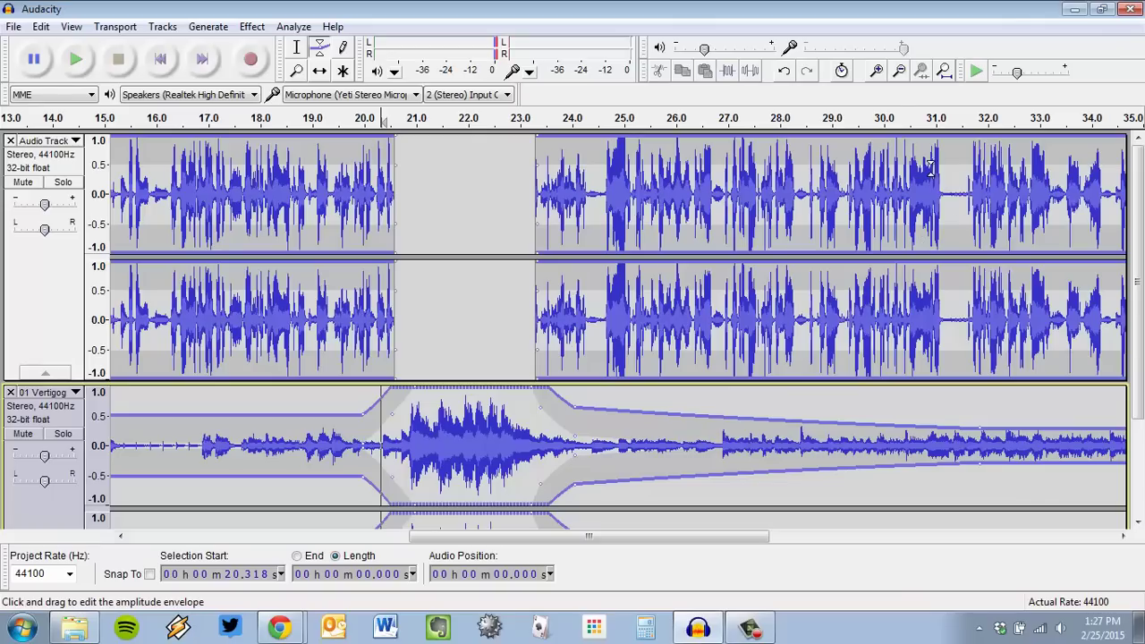
# Play back from about 30 s, then add an envelope point near 31 s to level the music off.
pyautogui.click(890, 120)
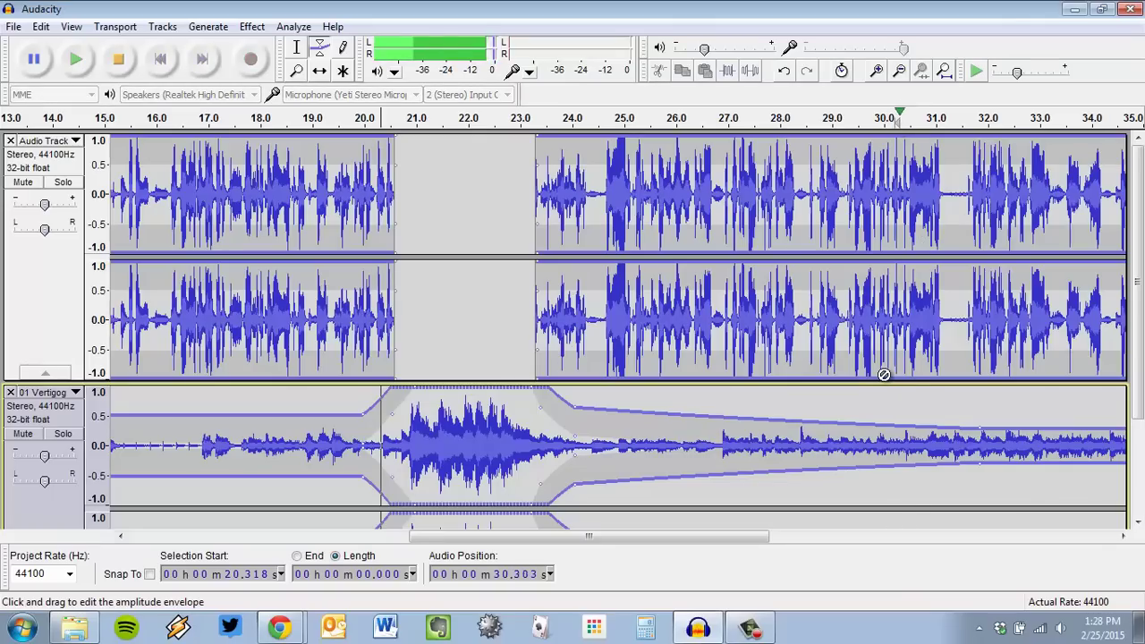
pyautogui.press('space')
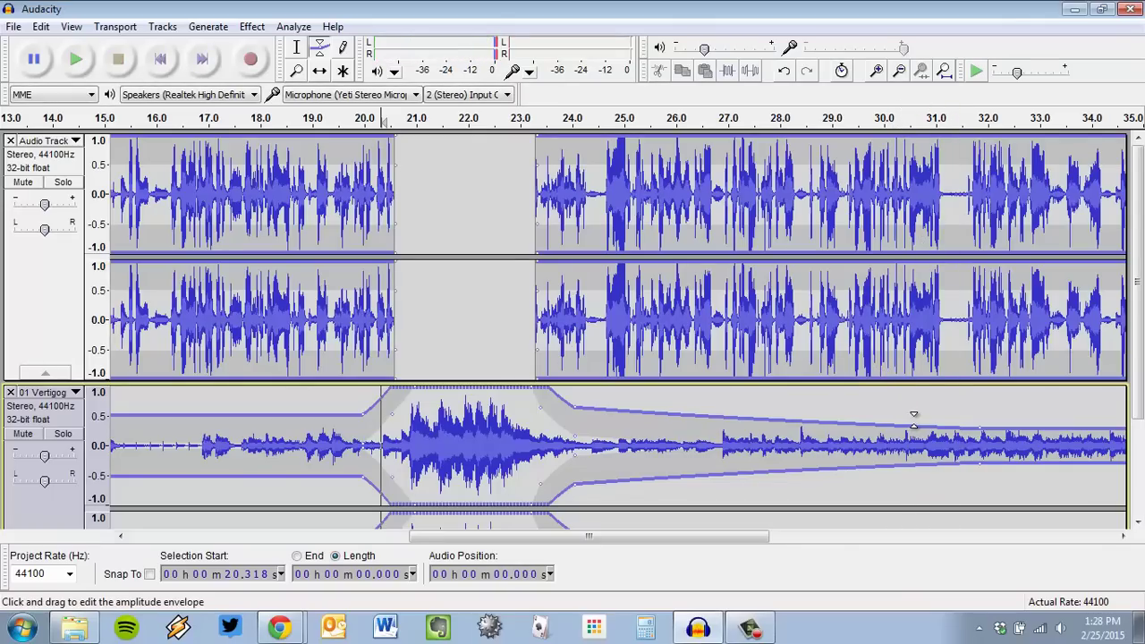
pyautogui.moveTo(987, 428); pyautogui.dragTo(921, 428)
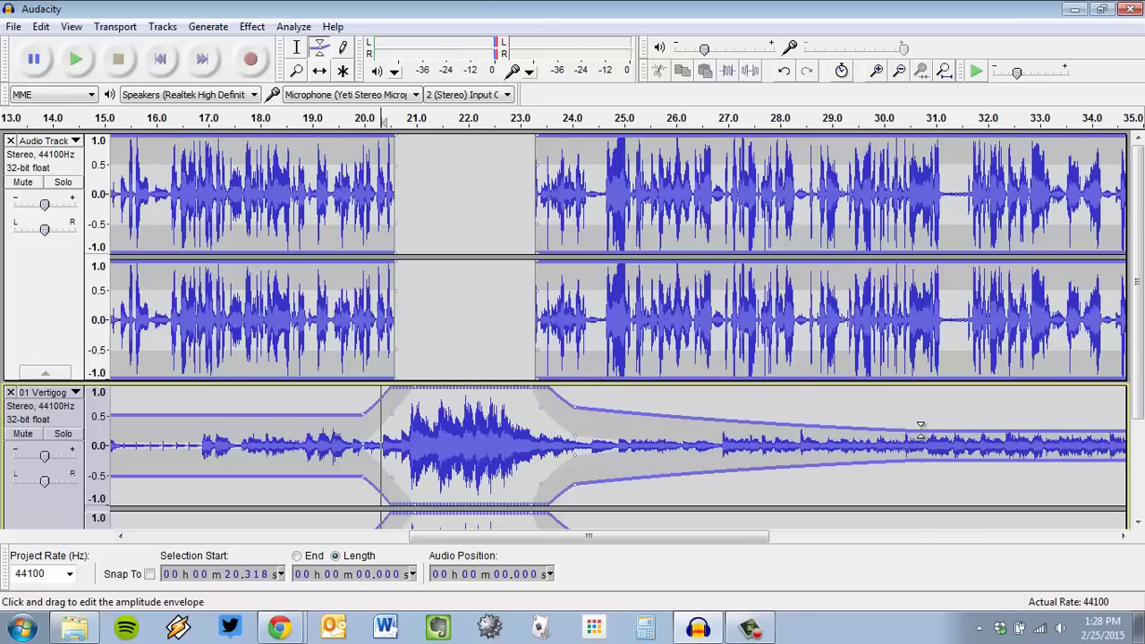
pyautogui.scroll(-2, 613, 402)
pyautogui.scroll(2, 588, 362)
pyautogui.scroll(-2, 589, 349)
pyautogui.scroll(2, 693, 265)
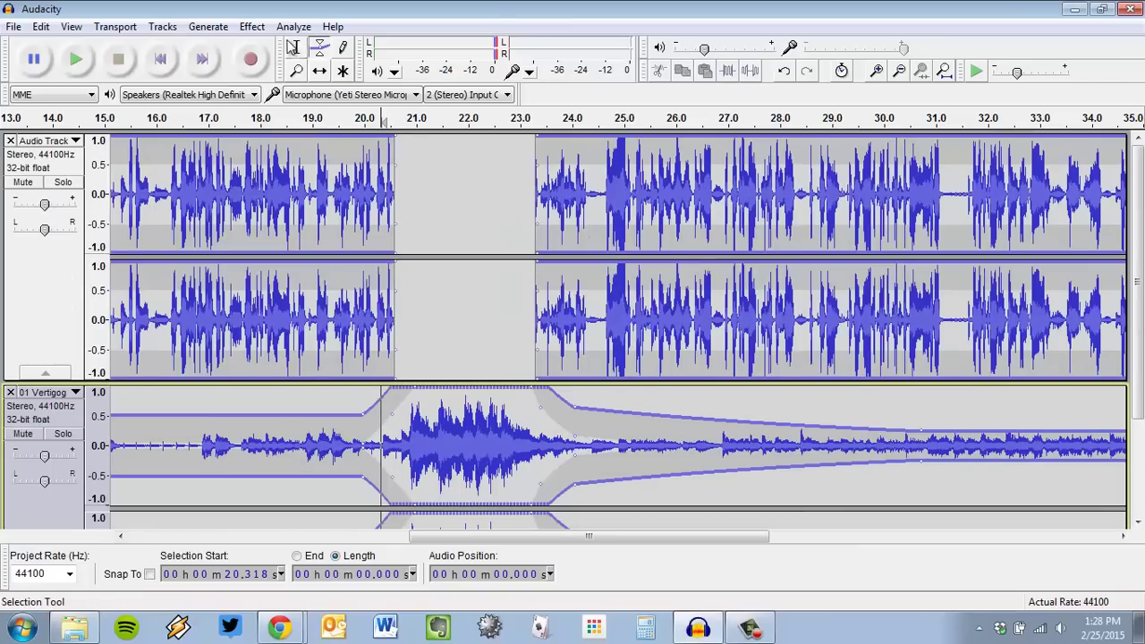
# Return to the Selection Tool and drag selections across the music and narration tracks.
pyautogui.click(297, 47)
pyautogui.scroll(-2, 888, 492)
pyautogui.scroll(2, 895, 465)
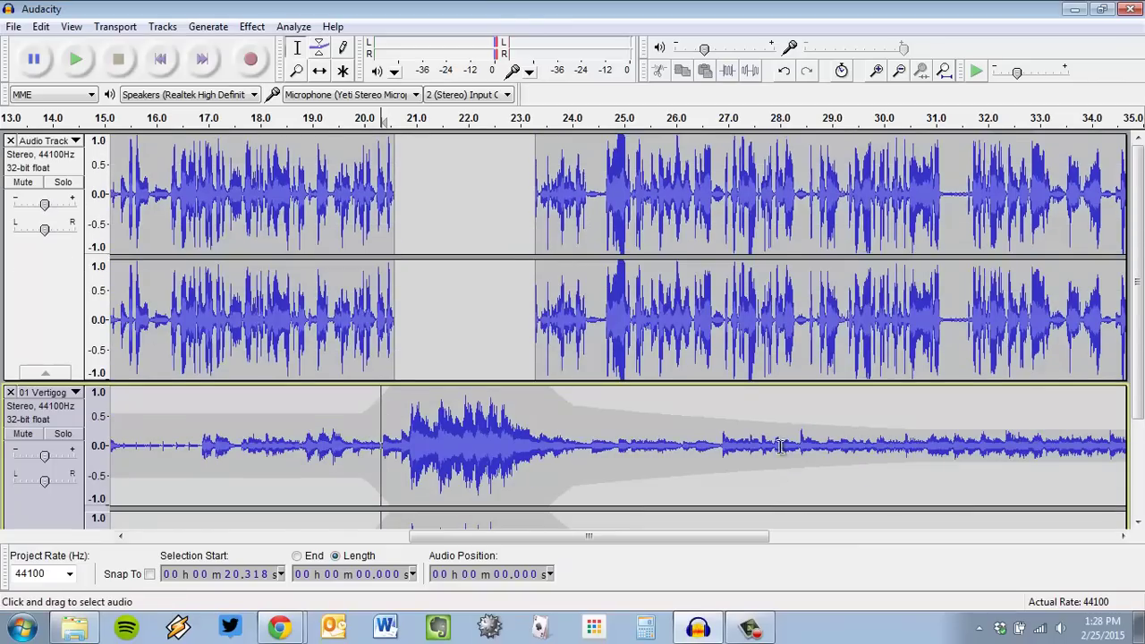
pyautogui.scroll(-2, 537, 375)
pyautogui.moveTo(257, 296); pyautogui.dragTo(890, 322)
pyautogui.scroll(2, 889, 323)
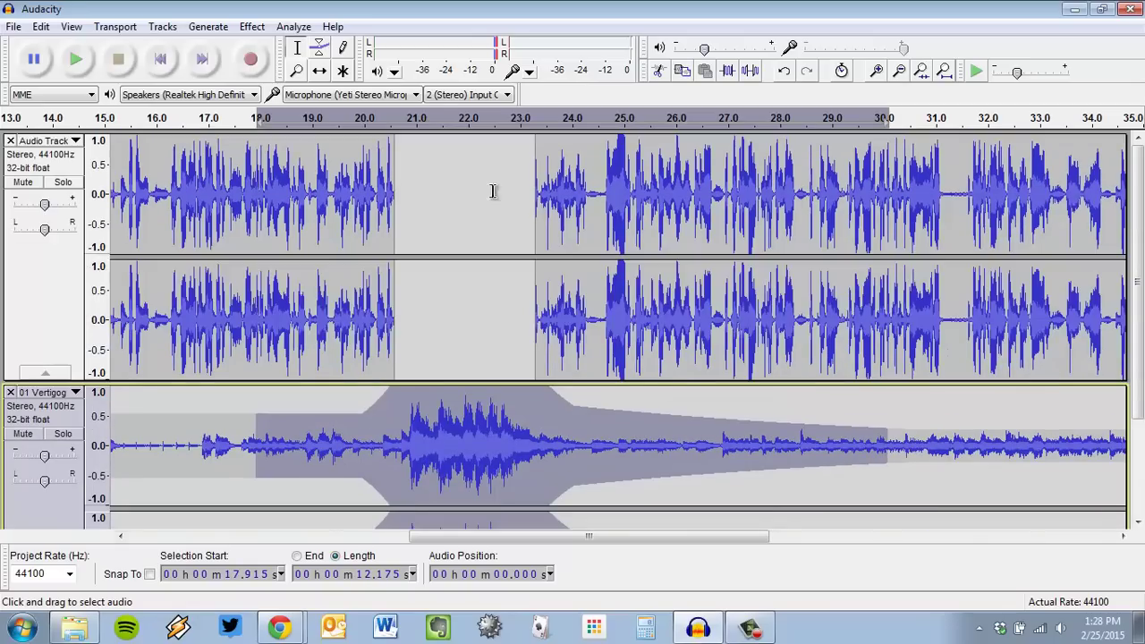
pyautogui.moveTo(444, 184); pyautogui.dragTo(930, 239)
# Select the whole narration track, then the whole music track, and browse the effects list.
pyautogui.click(61, 318)
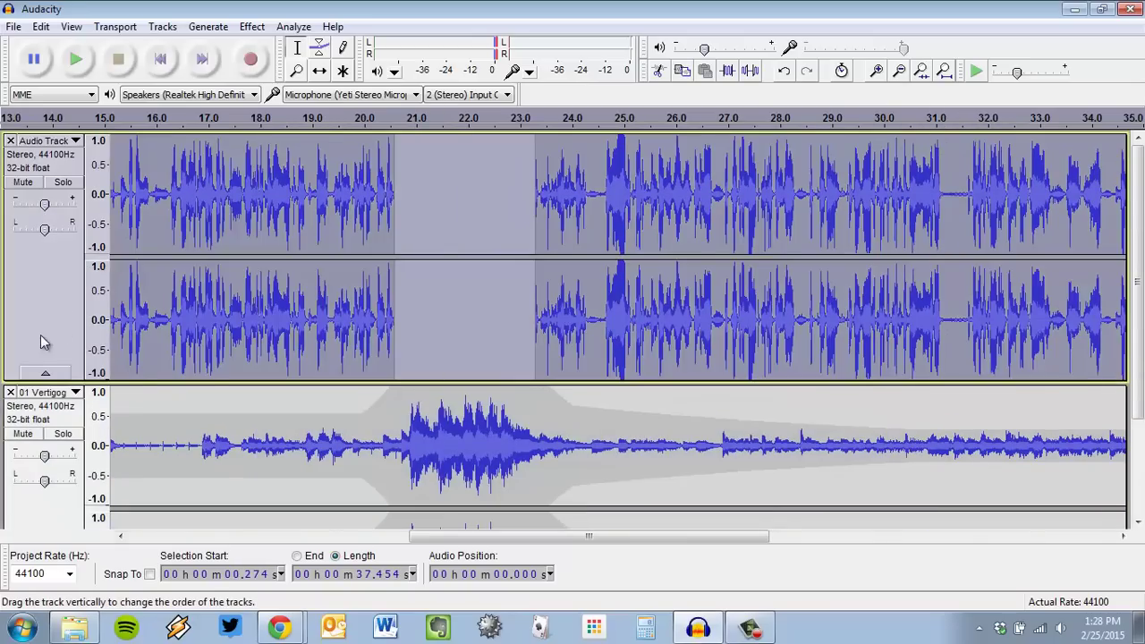
pyautogui.scroll(-2, 40, 340)
pyautogui.click(38, 455)
pyautogui.scroll(2, 39, 454)
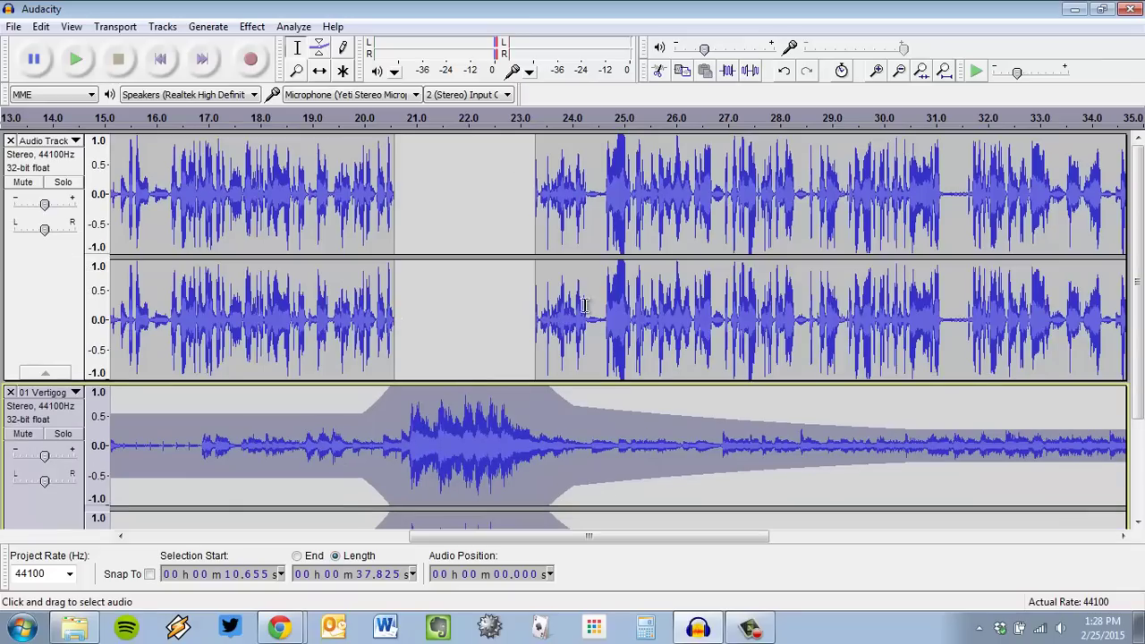
pyautogui.click(251, 26)
# Place the edit cursor in the Vertigo track near 27.5 s, then move it to about 29 s.
pyautogui.click(757, 450)
pyautogui.scroll(-2, 753, 450)
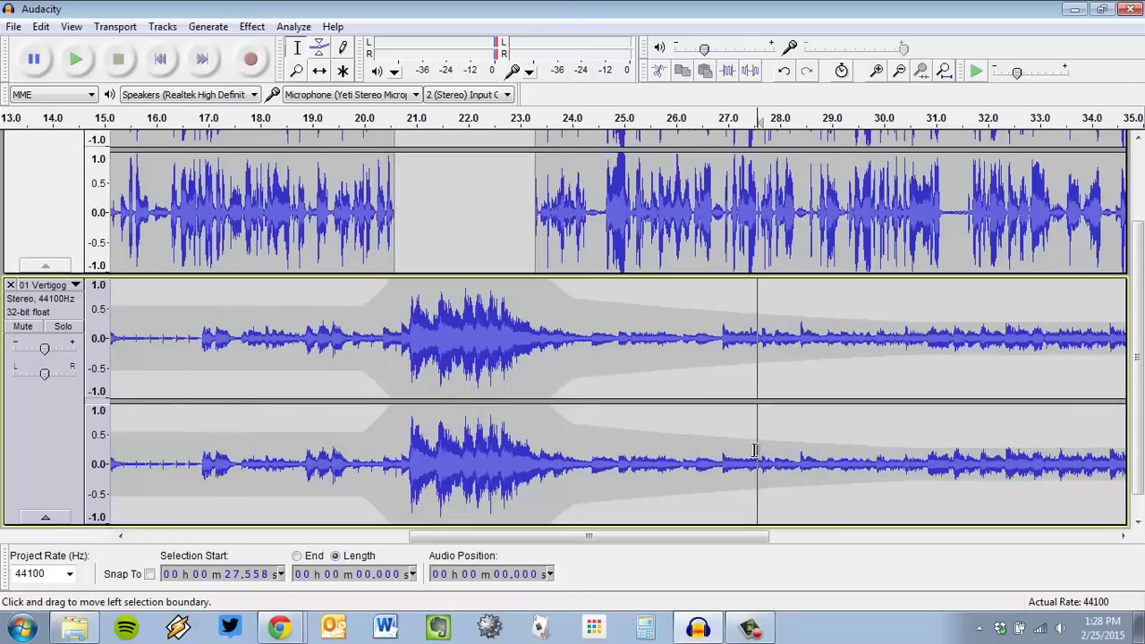
pyautogui.scroll(2, 645, 479)
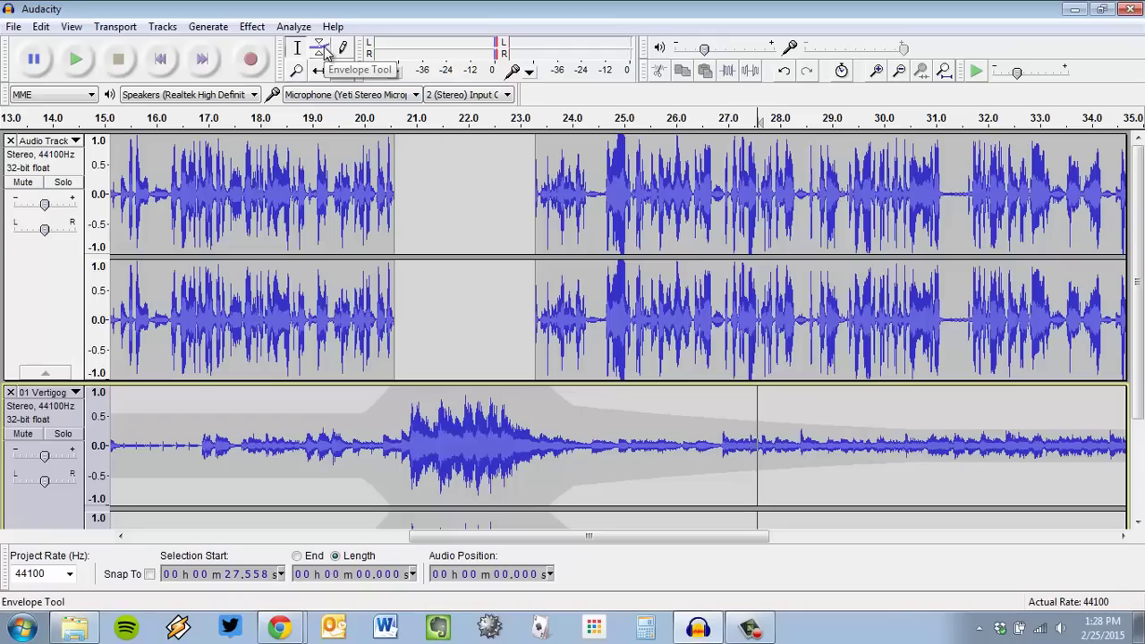
pyautogui.click(831, 455)
pyautogui.scroll(-2, 845, 454)
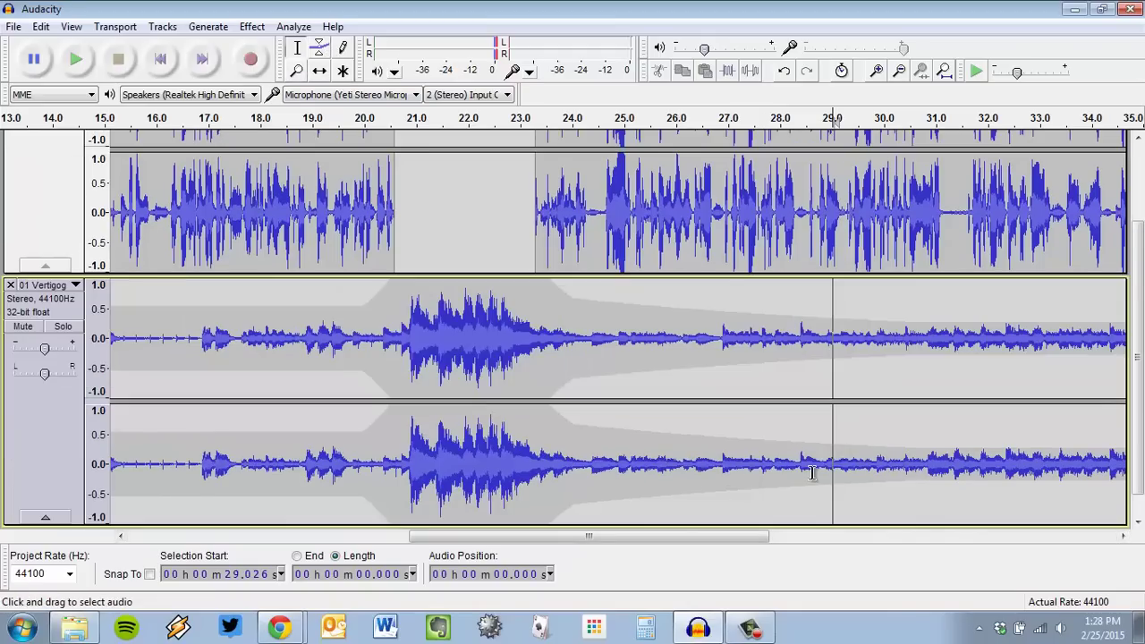
pyautogui.scroll(2, 814, 471)
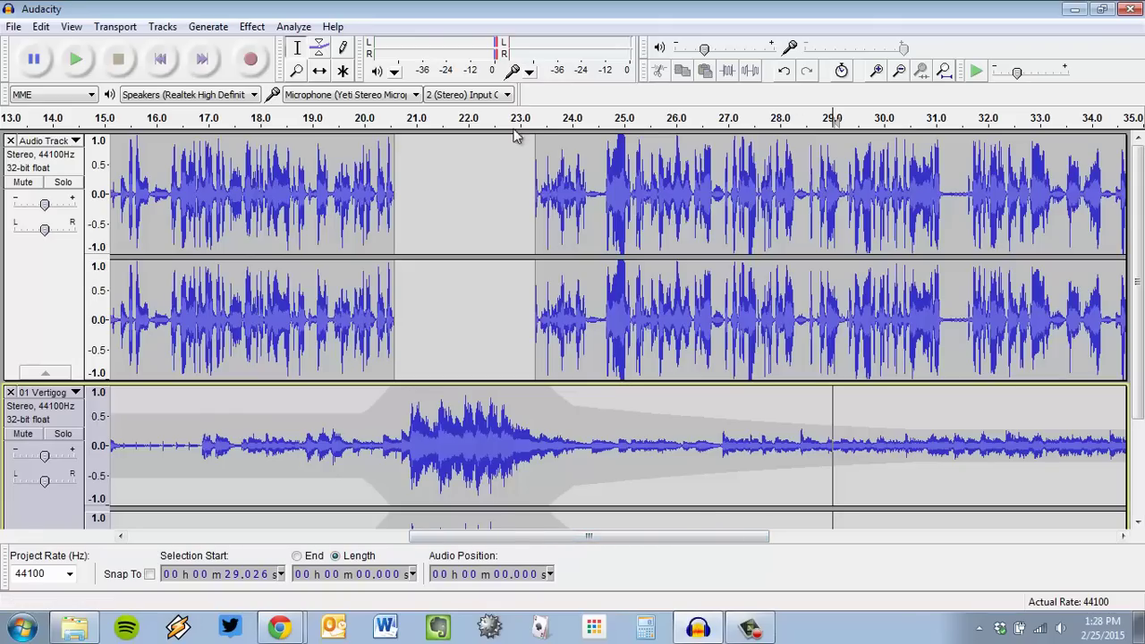
pyautogui.scroll(-2, 394, 396)
pyautogui.scroll(-2, 374, 326)
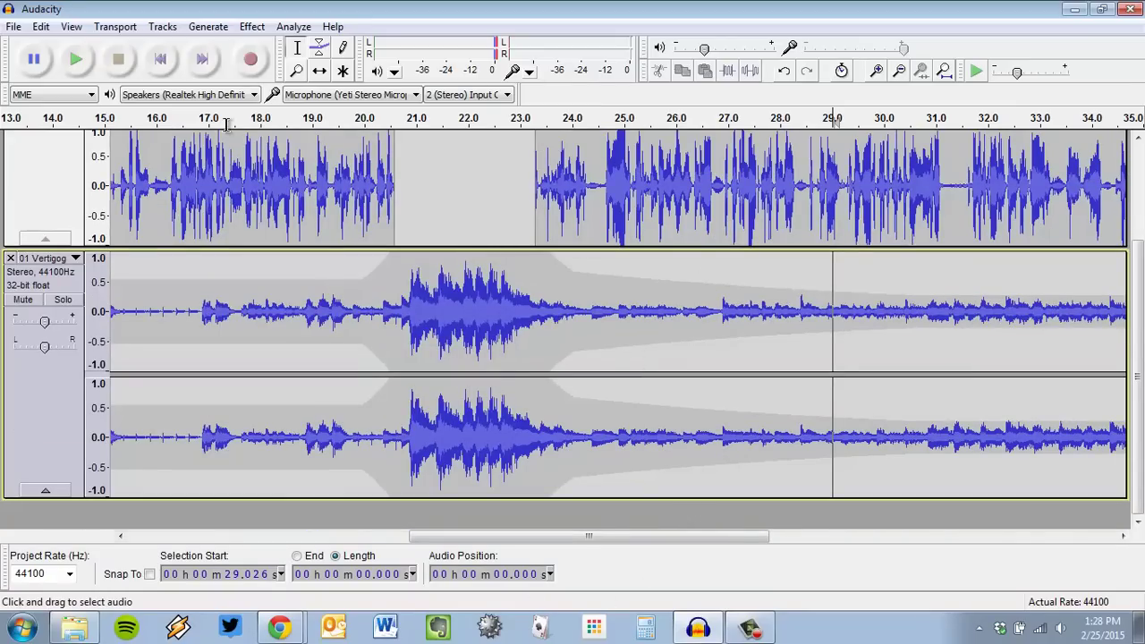
# Use View > Fit in Window so the whole 0–45 s project is visible.
pyautogui.click(79, 30)
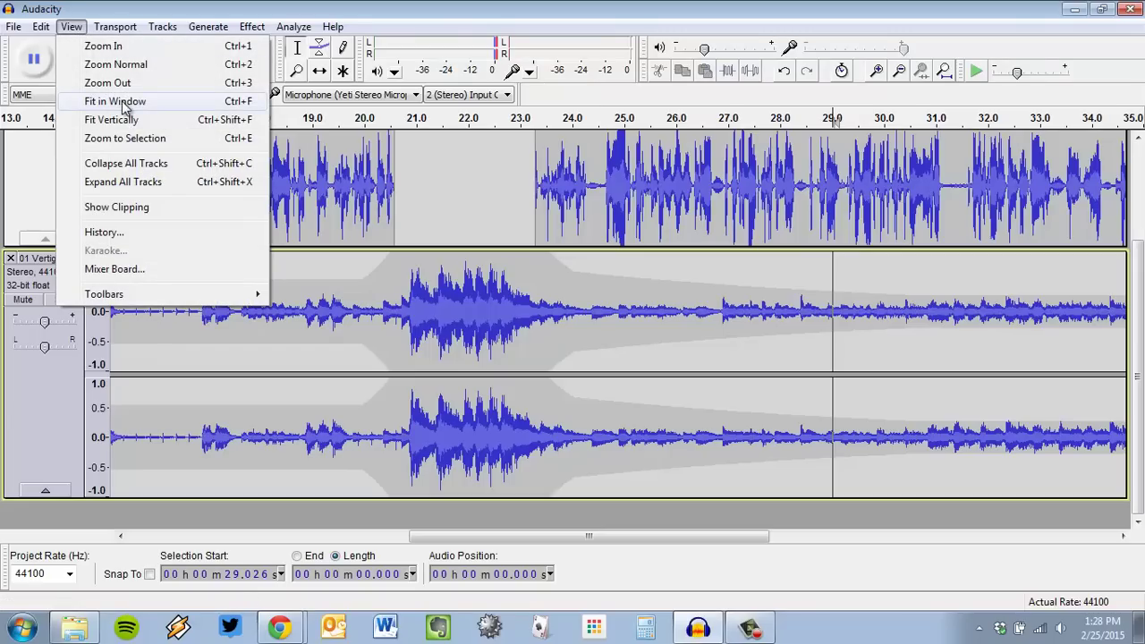
pyautogui.click(114, 101)
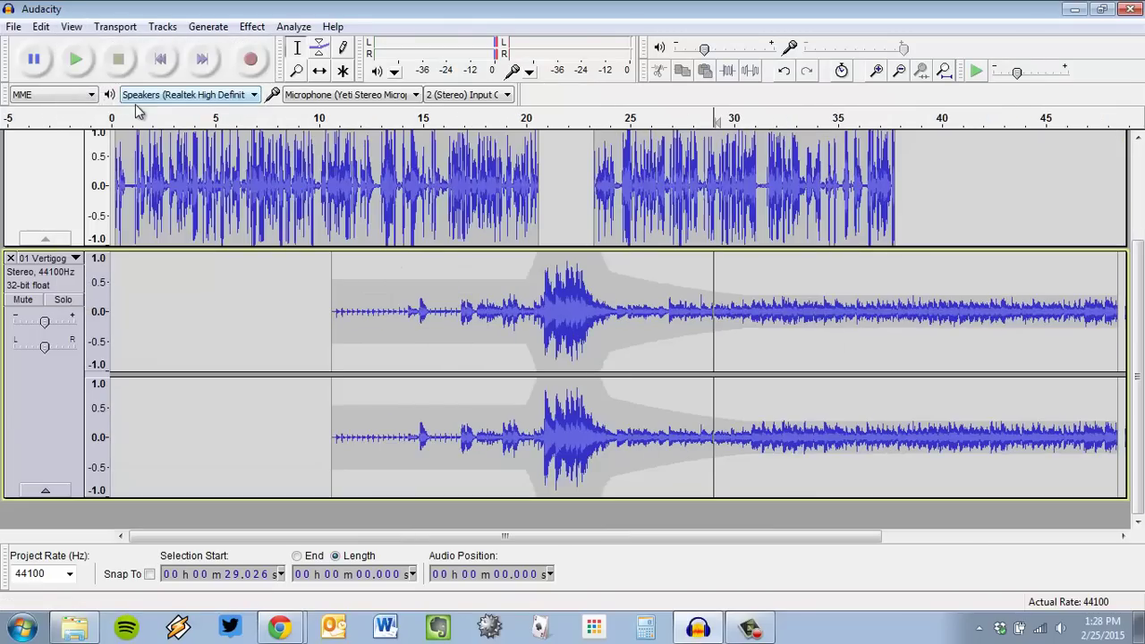
pyautogui.scroll(3, 394, 353)
pyautogui.scroll(-3, 483, 286)
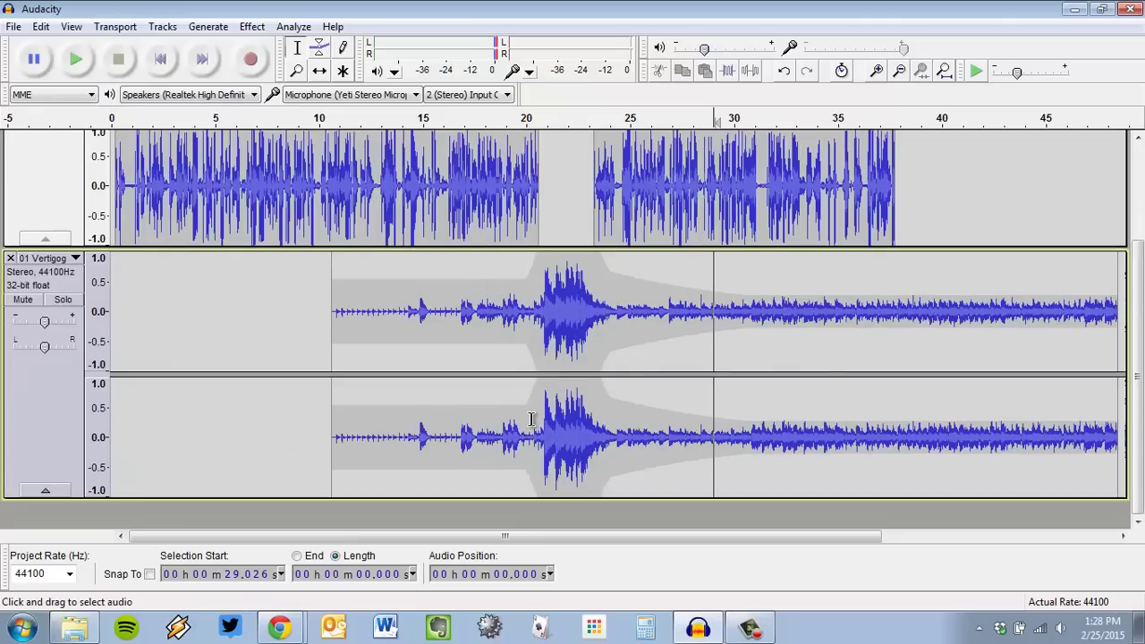
pyautogui.scroll(3, 483, 286)
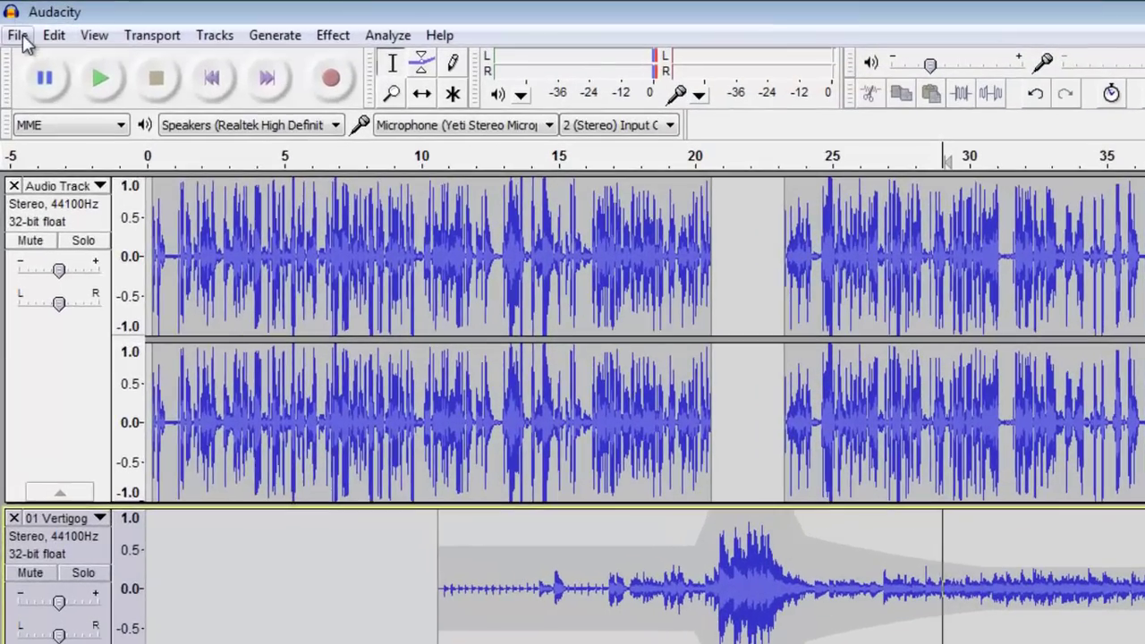
# Save the project as 'test for video' on the Desktop, accepting the project-file warning.
pyautogui.click(20, 33)
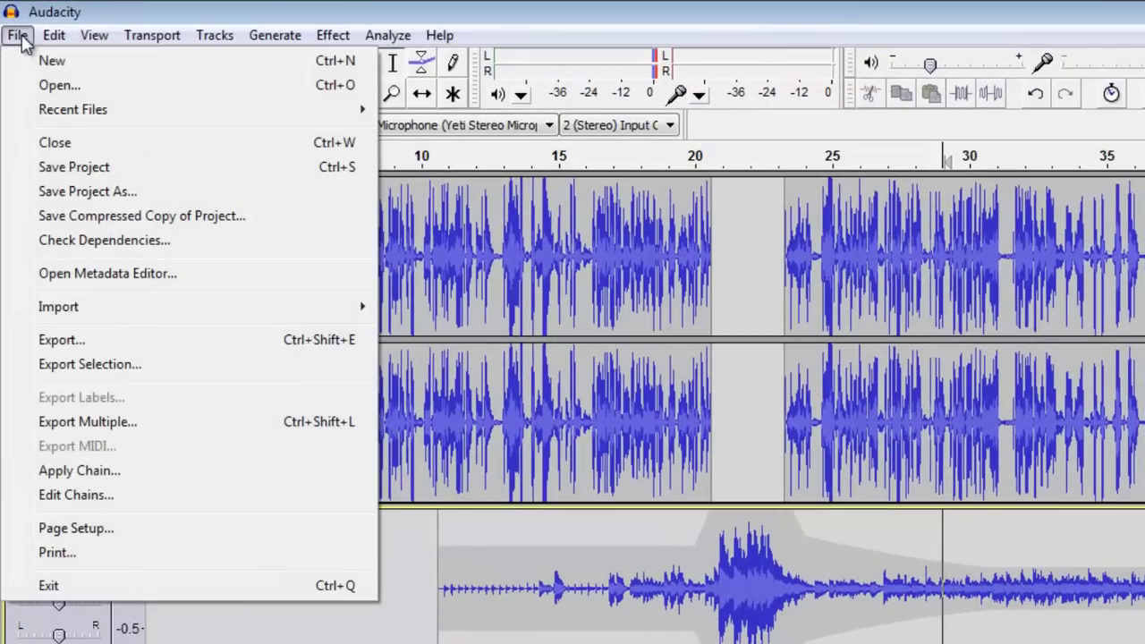
pyautogui.click(112, 191)
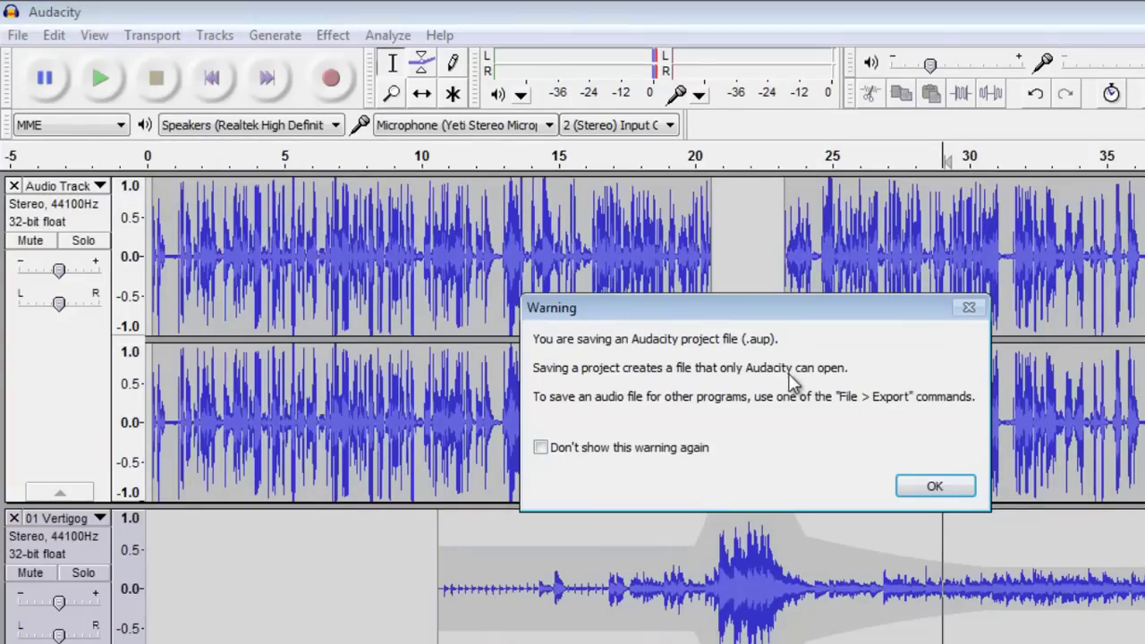
pyautogui.click(916, 491)
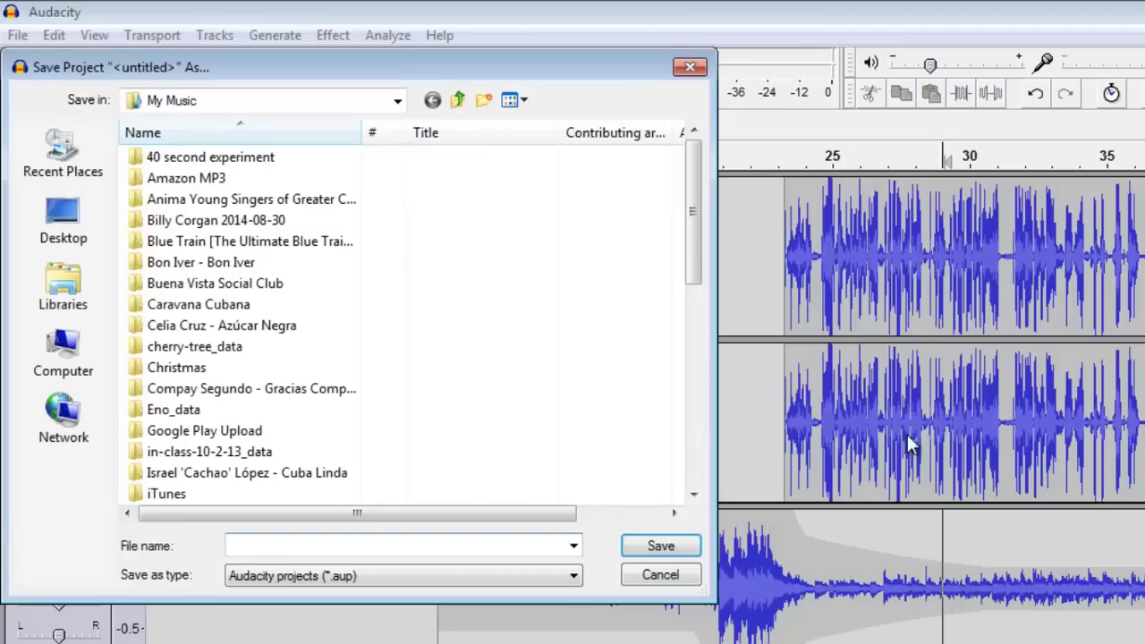
pyautogui.click(64, 223)
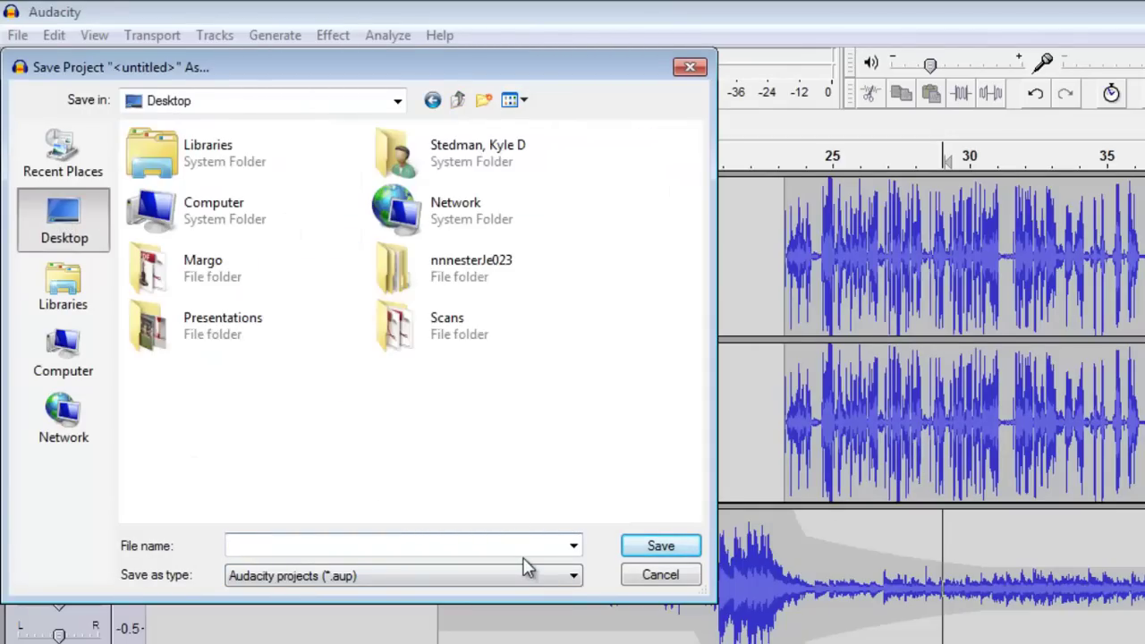
pyautogui.write('test for v')
pyautogui.write('ideo')
pyautogui.press('Return')
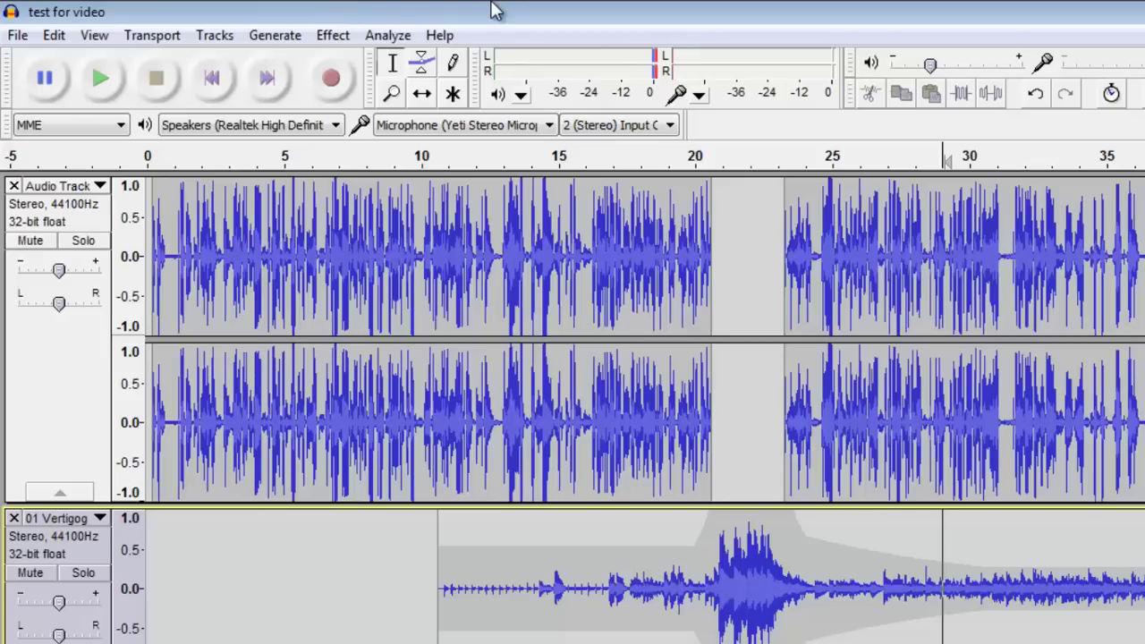
# Start an audio export and change the file type from Ogg Vorbis to MP3 Files.
pyautogui.click(16, 36)
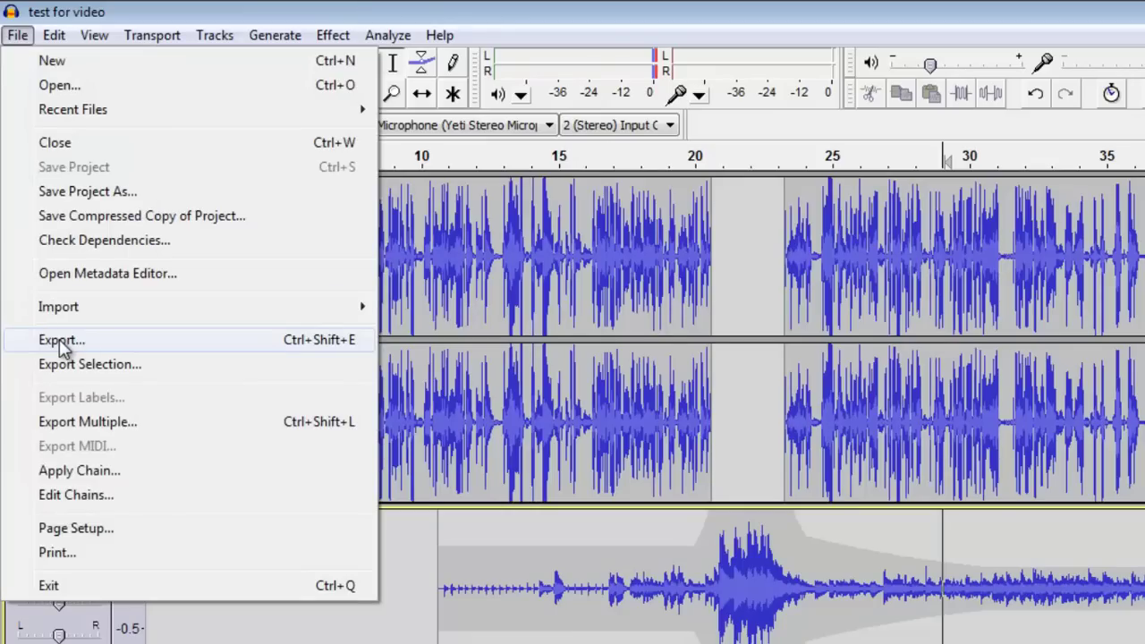
pyautogui.click(164, 346)
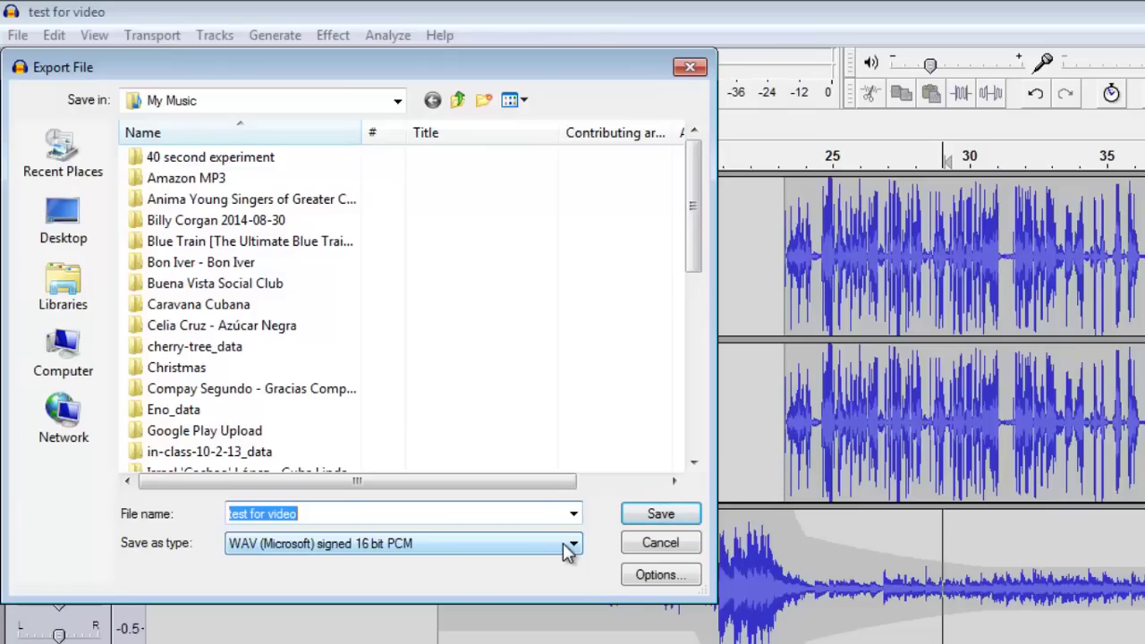
pyautogui.click(569, 547)
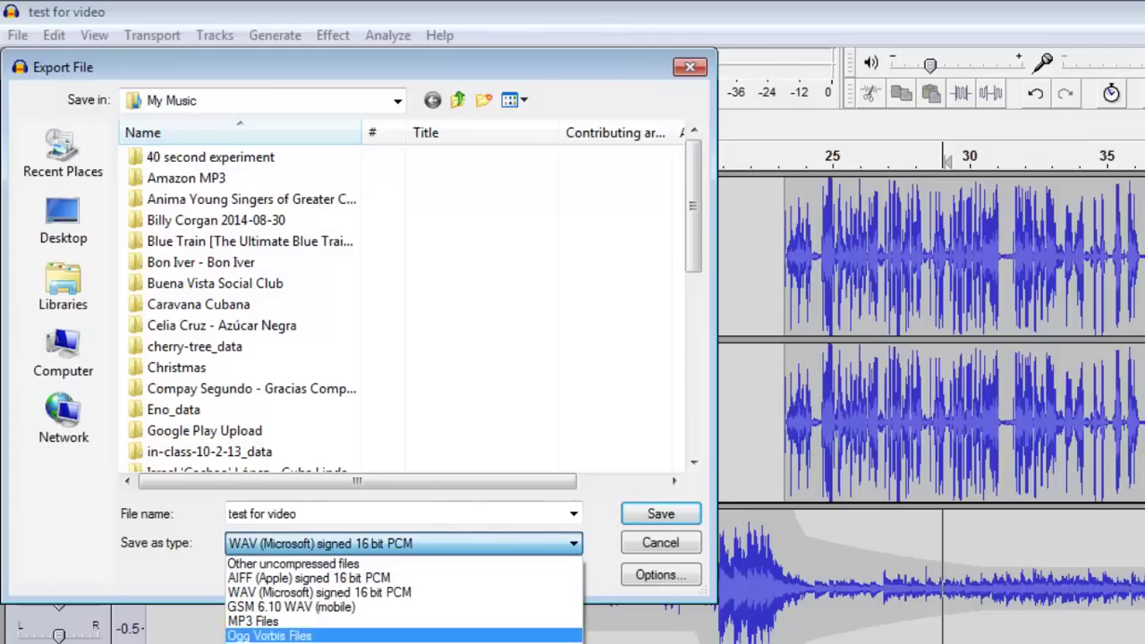
pyautogui.click(334, 636)
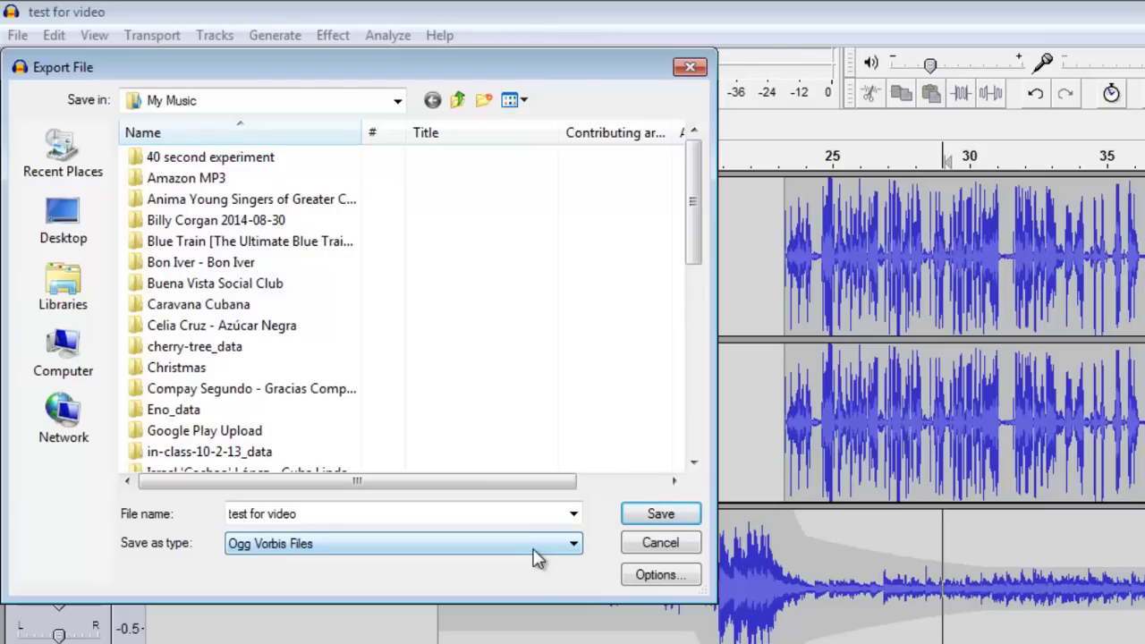
pyautogui.click(537, 554)
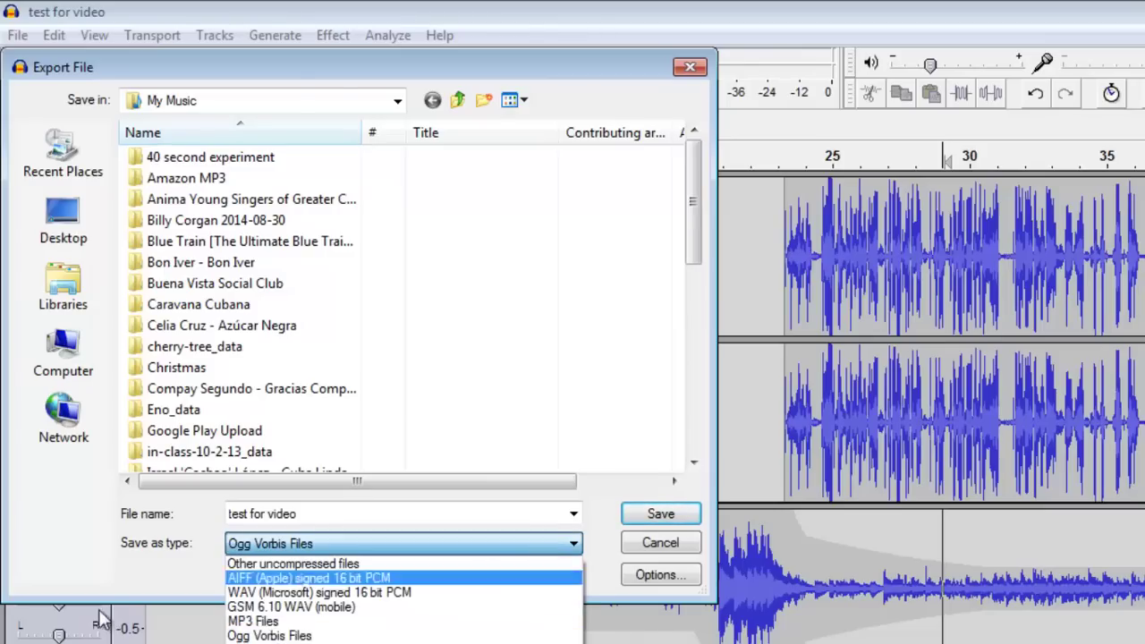
pyautogui.click(294, 621)
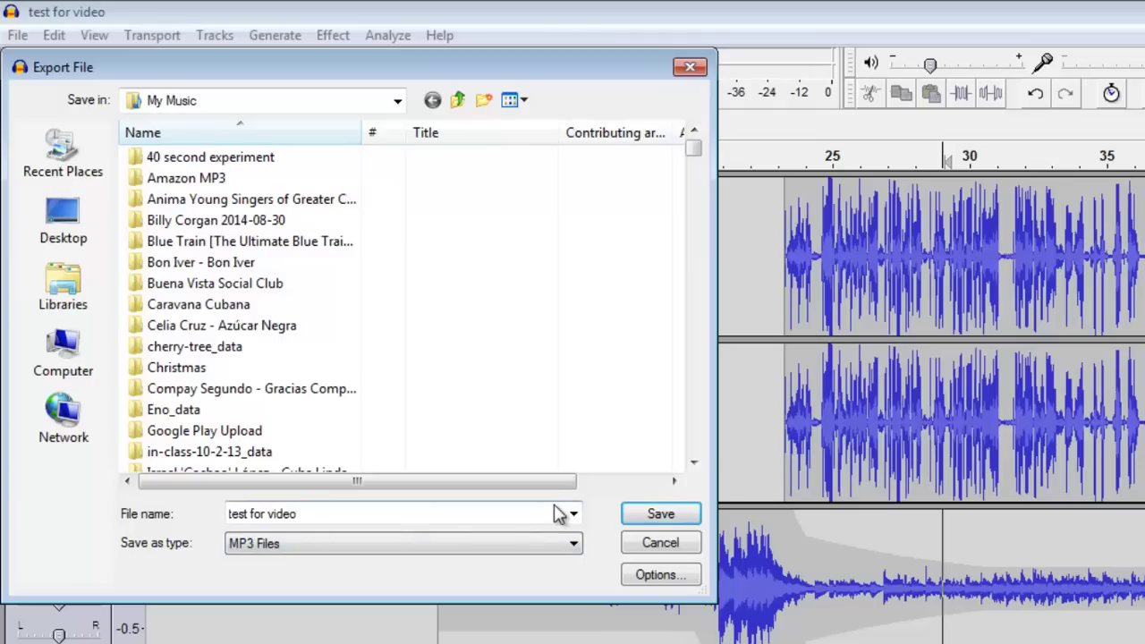
# Keep MP3 Files as the export type and choose the Desktop as destination.
pyautogui.click(476, 544)
pyautogui.scroll(1, 383, 624)
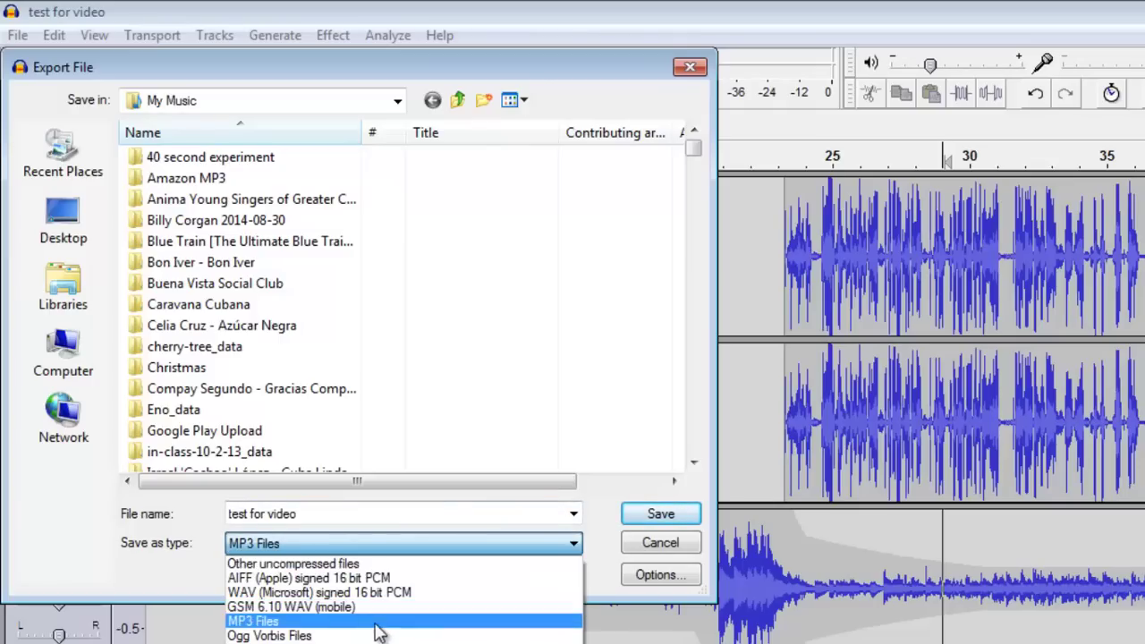
pyautogui.click(380, 622)
pyautogui.click(93, 213)
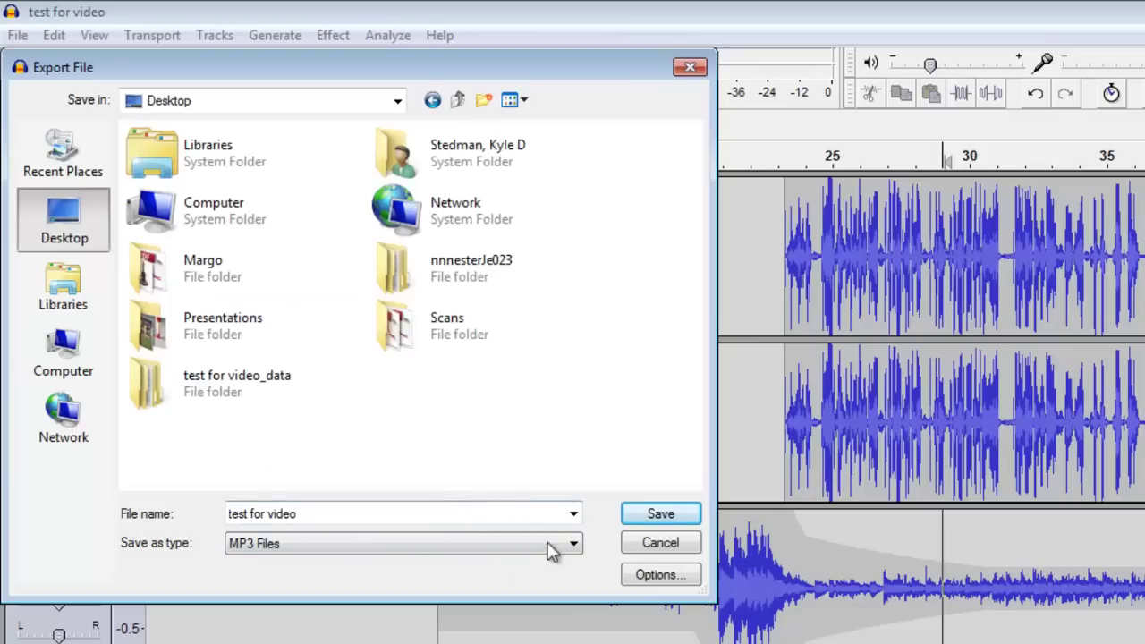
# Set MP3 quality to 320 kbps, save, and accept the stereo mixdown warning.
pyautogui.click(655, 576)
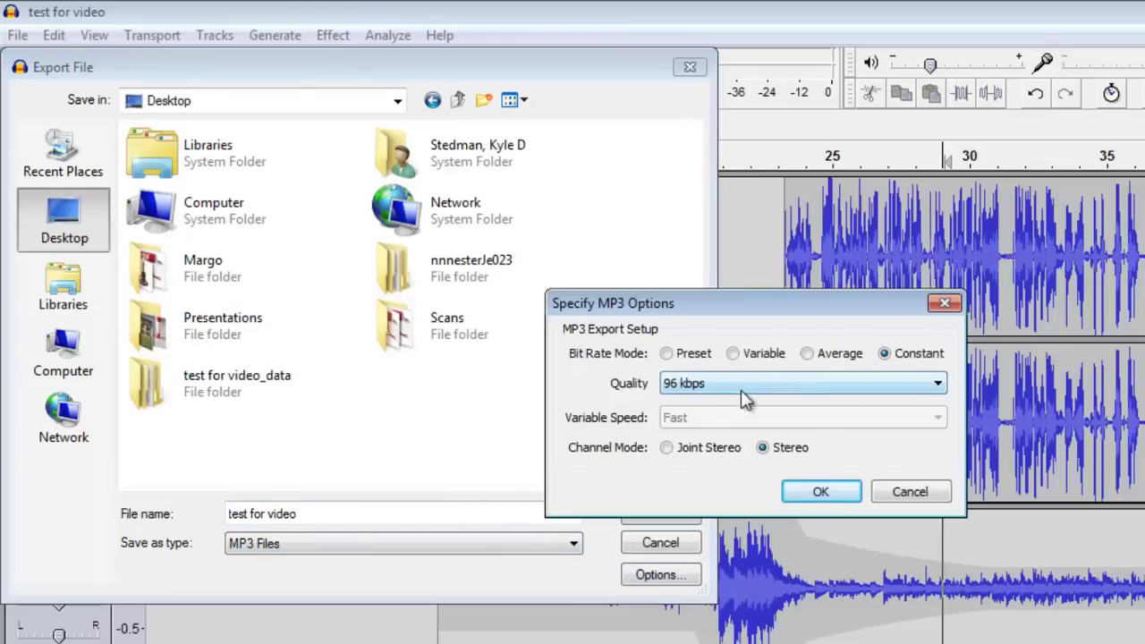
pyautogui.click(817, 386)
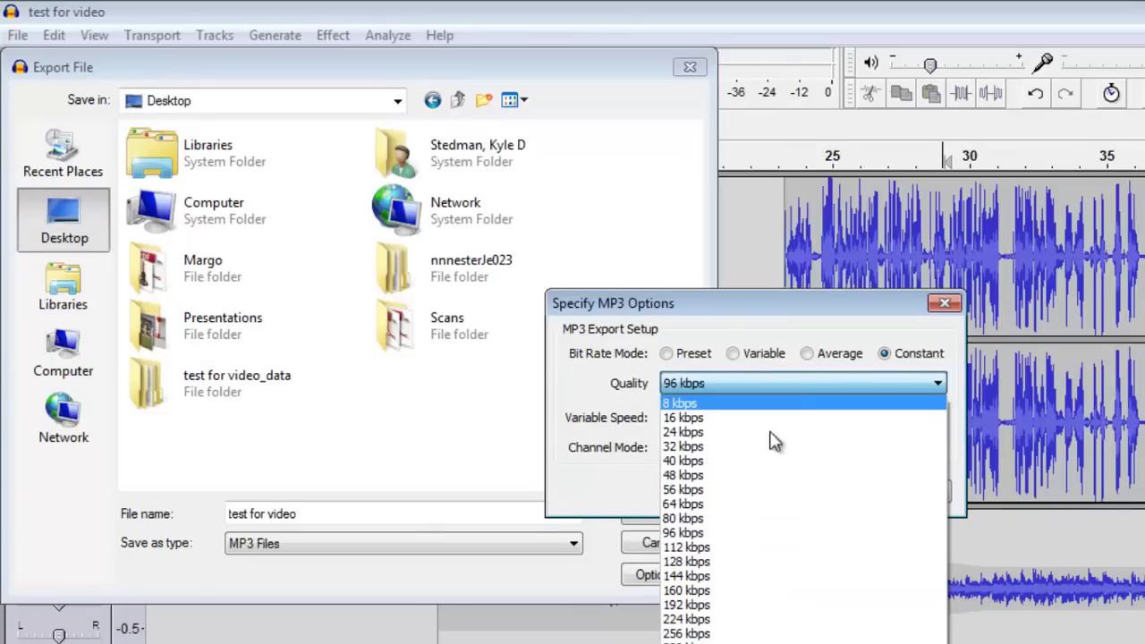
pyautogui.click(778, 641)
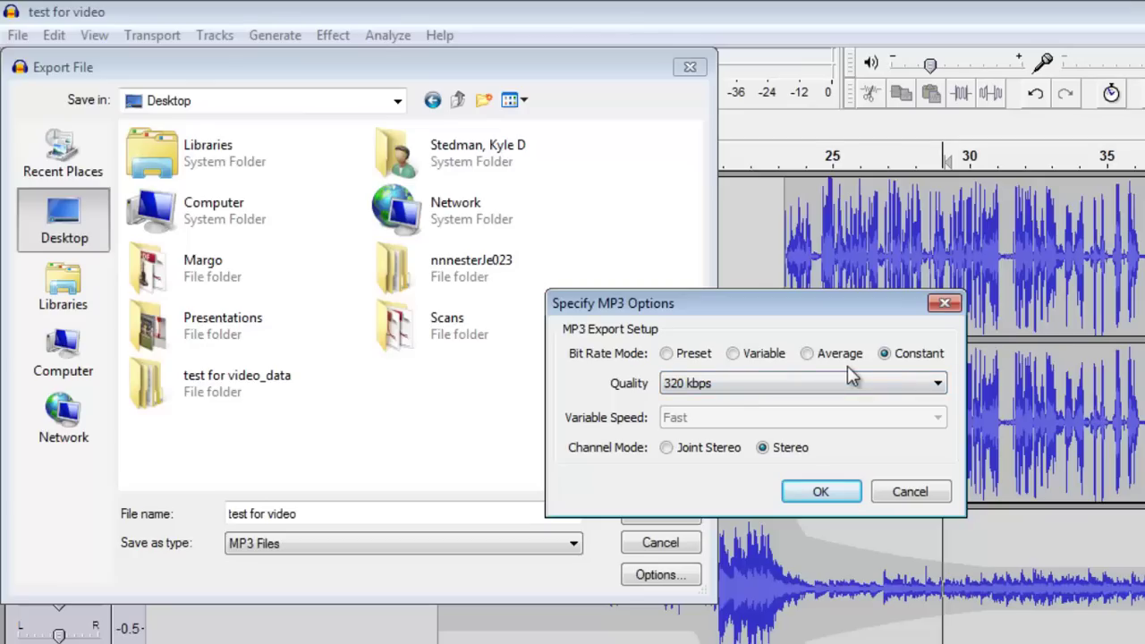
pyautogui.click(806, 487)
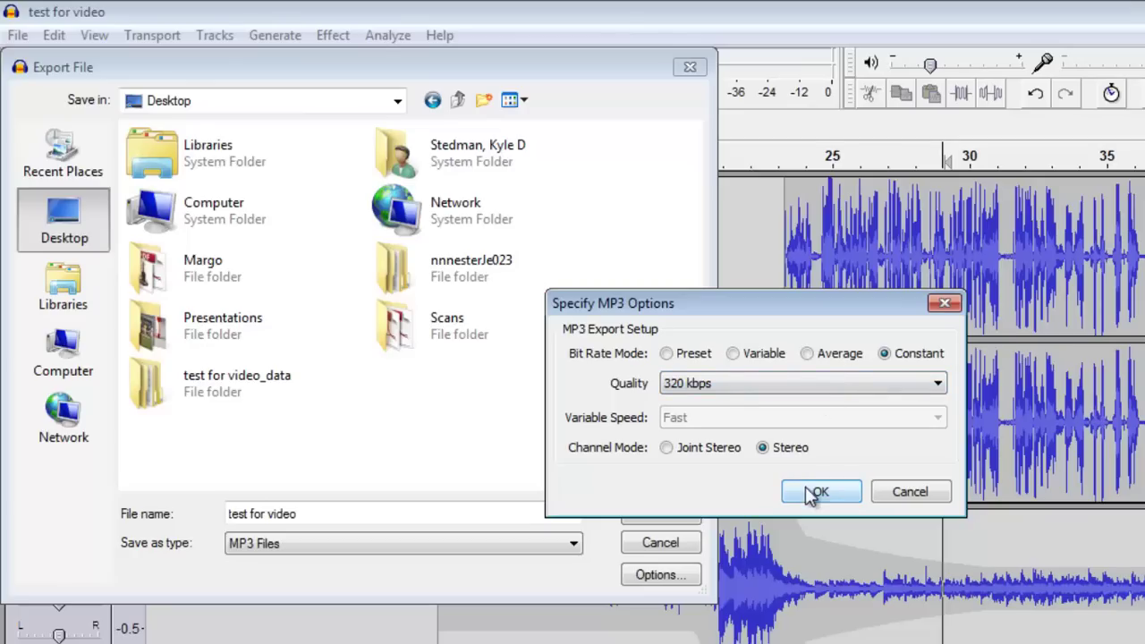
pyautogui.click(657, 514)
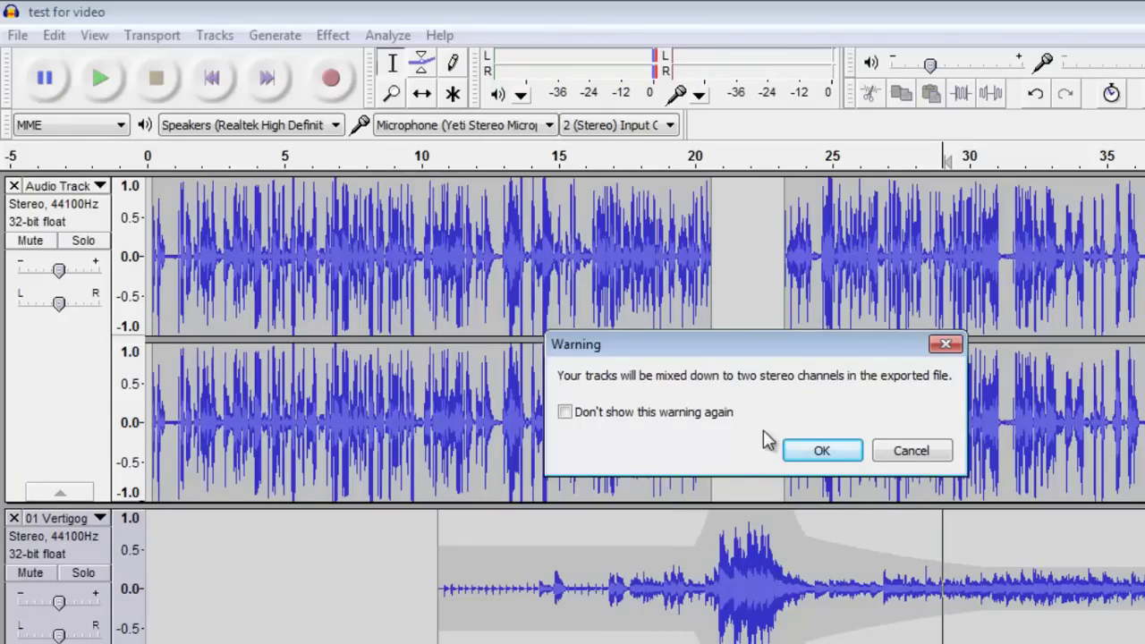
pyautogui.click(822, 449)
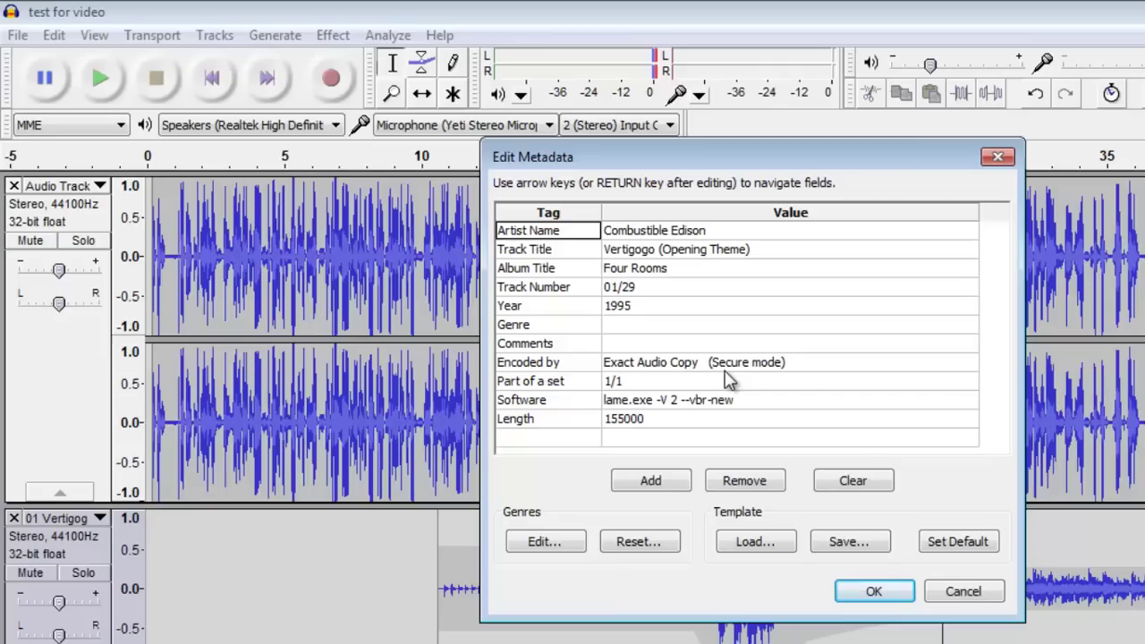
# Clear the old tags and enter artist 'Kyle Stedman' and track title 'Test for Video'.
pyautogui.click(663, 231)
pyautogui.click(663, 251)
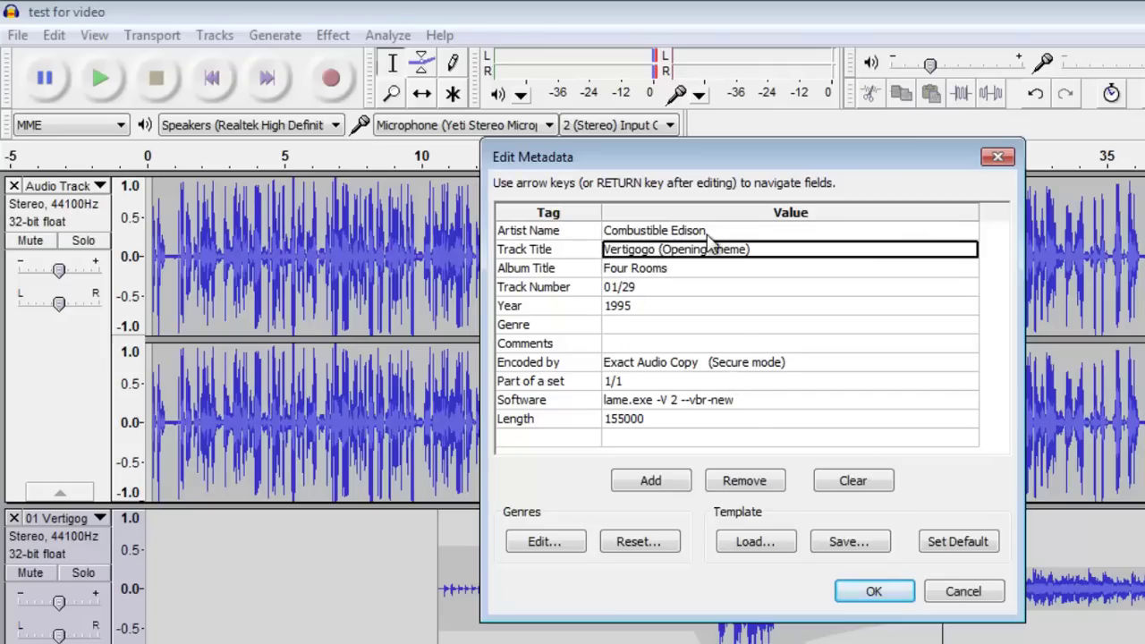
pyautogui.click(842, 487)
pyautogui.click(760, 234)
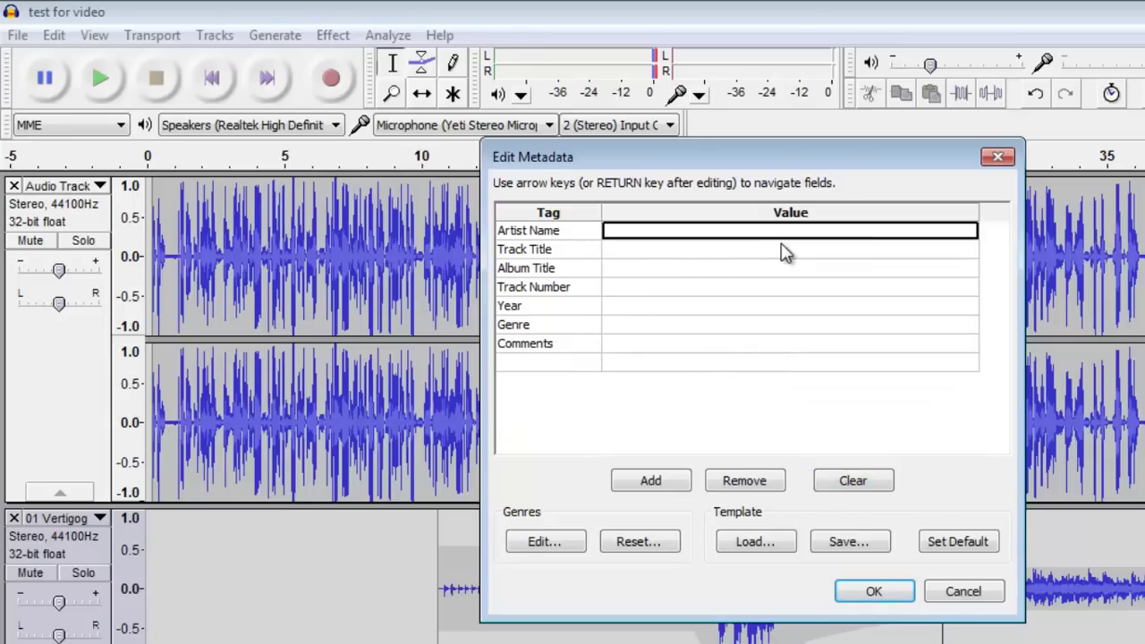
pyautogui.write('Kyle Stedman')
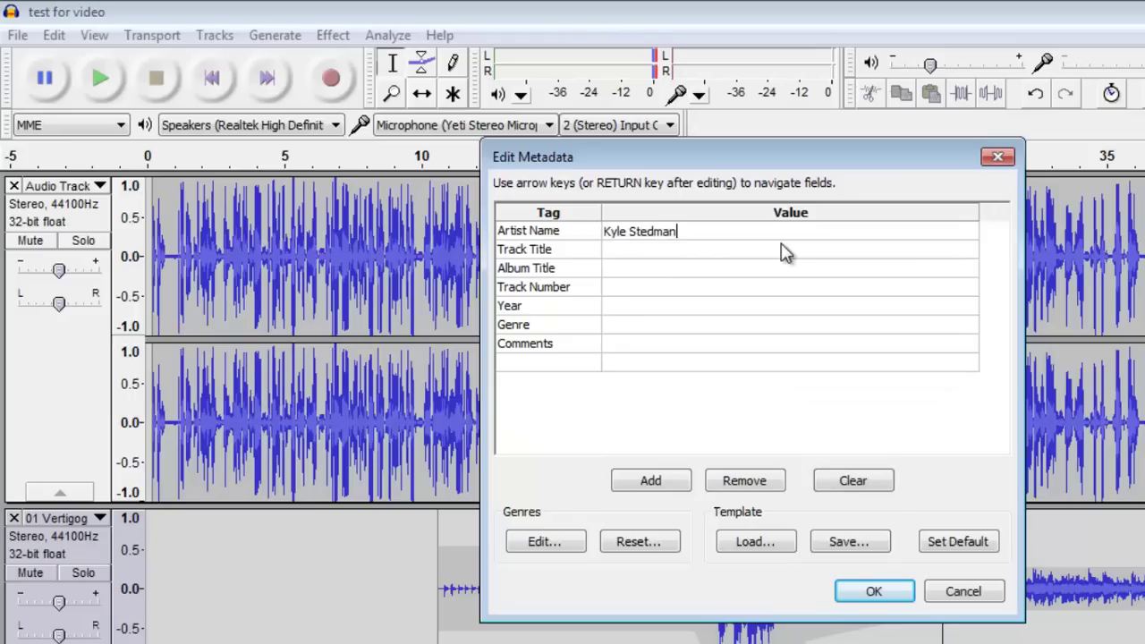
pyautogui.press('Return')
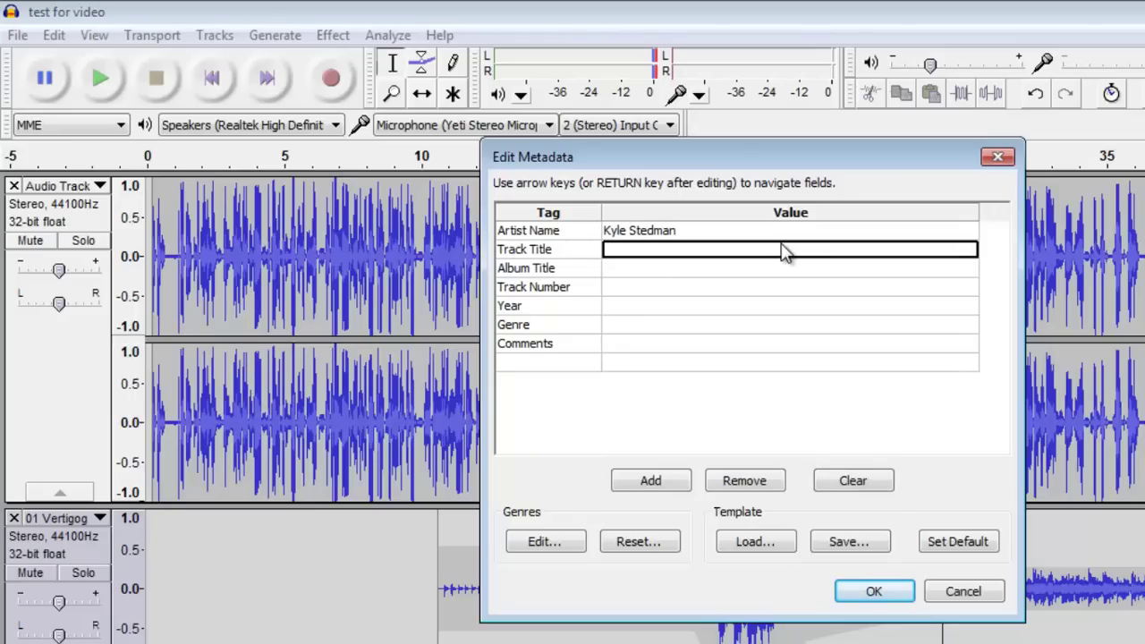
pyautogui.write('Test for Video')
pyautogui.press('Return')
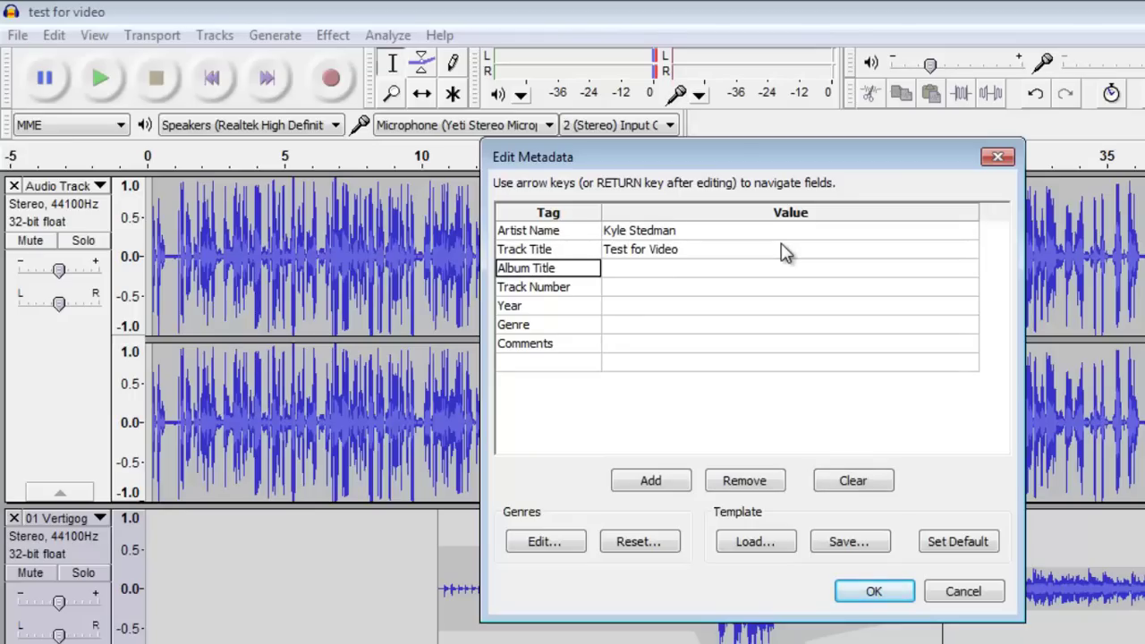
# Set year 2015 and genre 'Audio Testing', then confirm the tags to finish the export.
pyautogui.click(742, 309)
pyautogui.write('20')
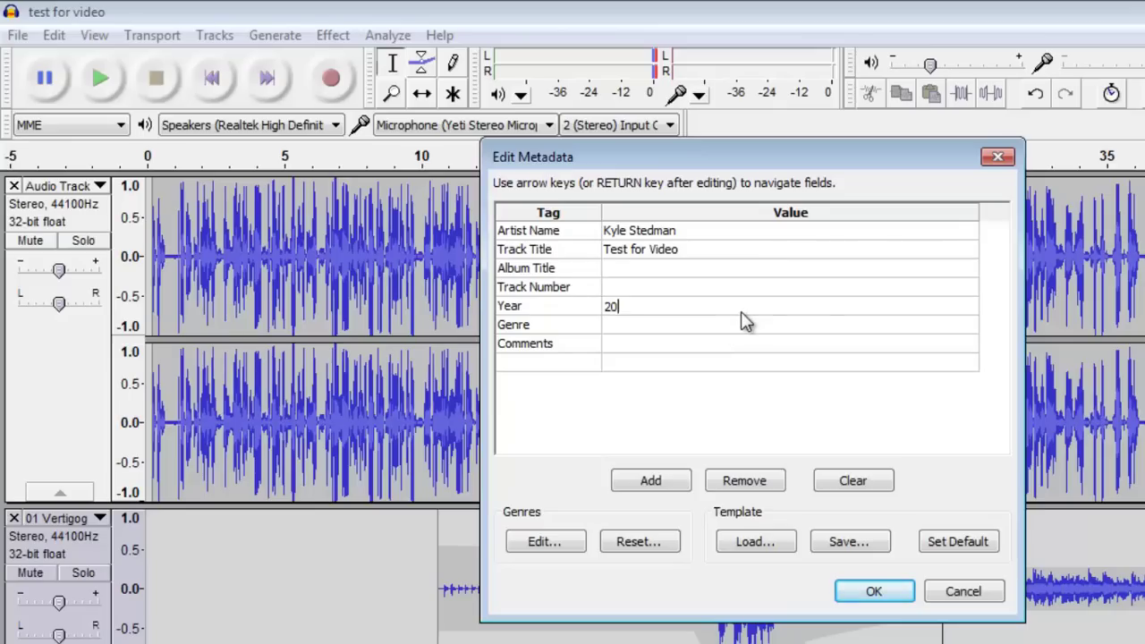
pyautogui.write('15')
pyautogui.press('Return')
pyautogui.click(740, 325)
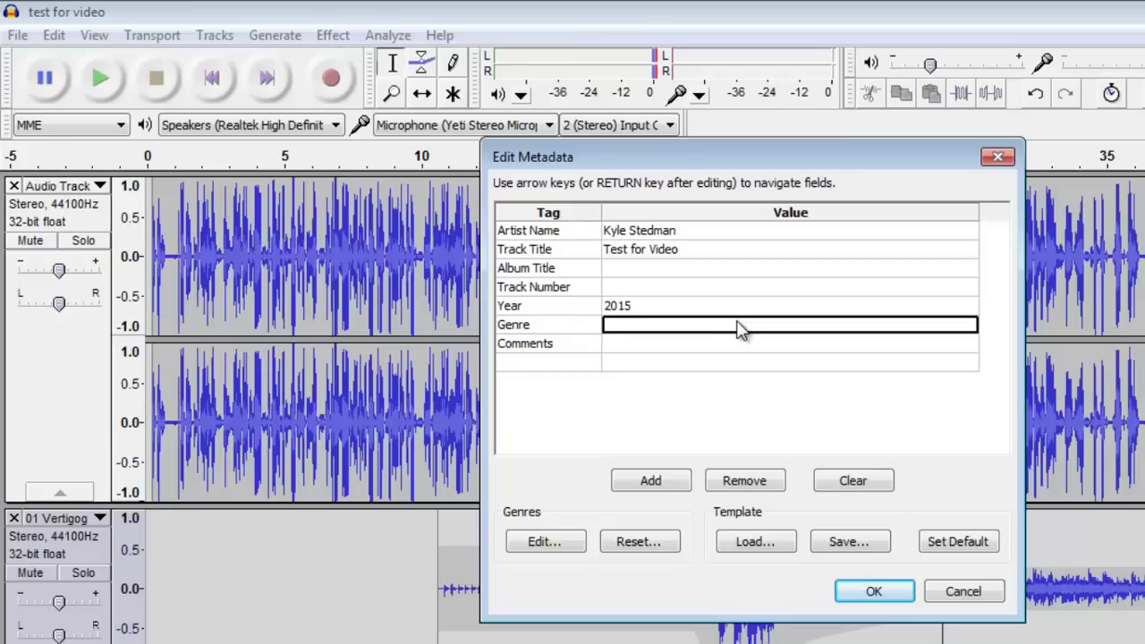
pyautogui.write('Audio')
pyautogui.press('BackSpace')
pyautogui.press('BackSpace')
pyautogui.press('BackSpace')
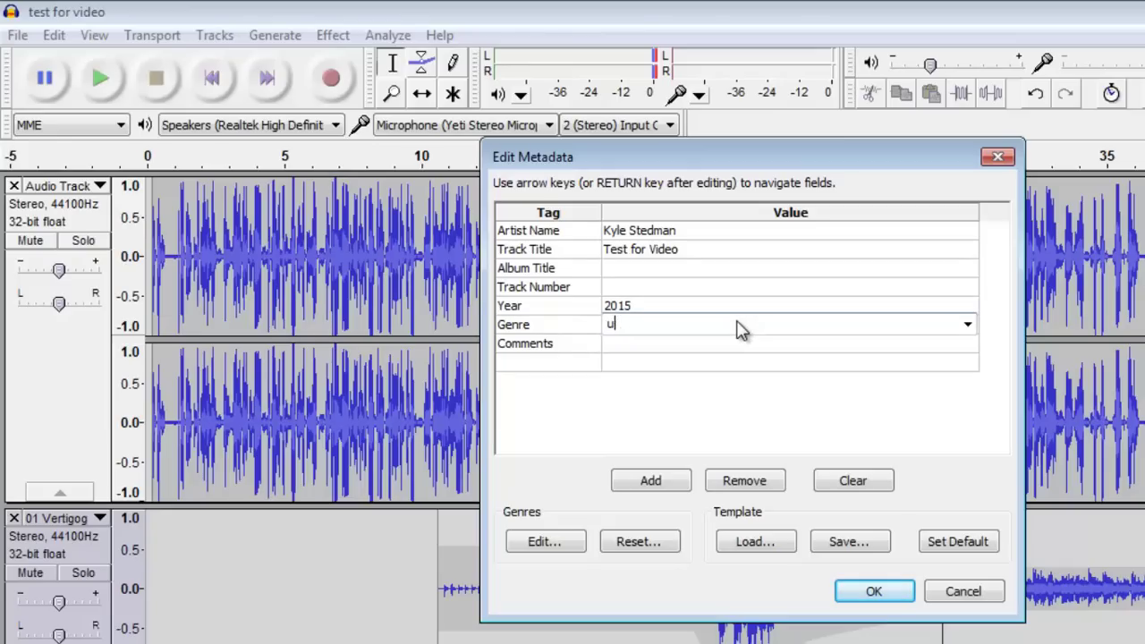
pyautogui.write('udio Testing')
pyautogui.press('Return')
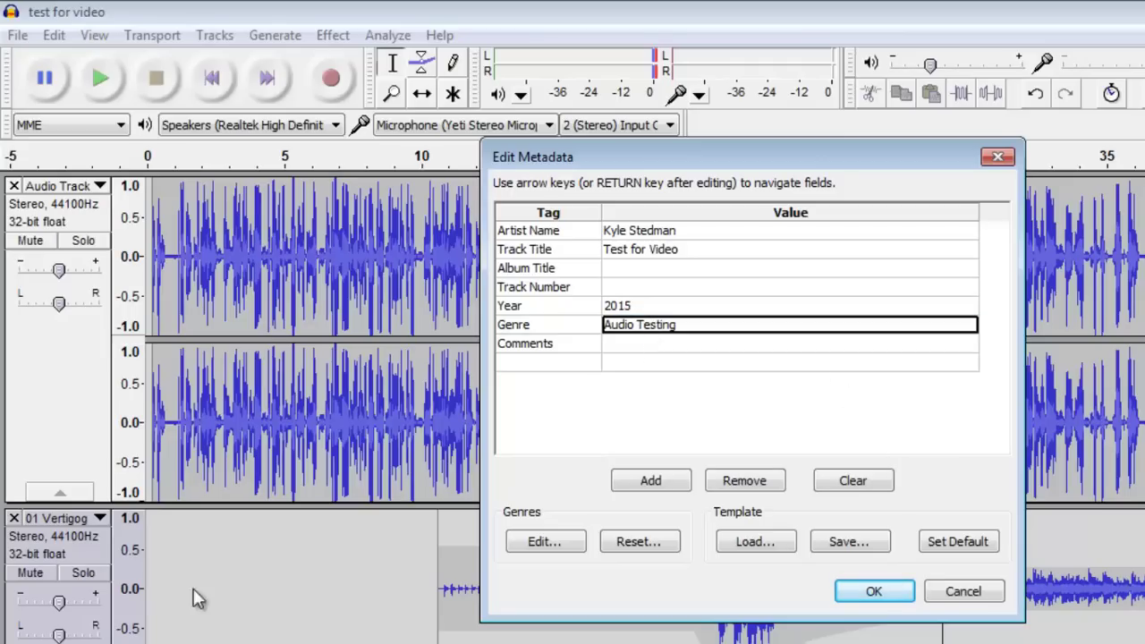
pyautogui.click(875, 592)
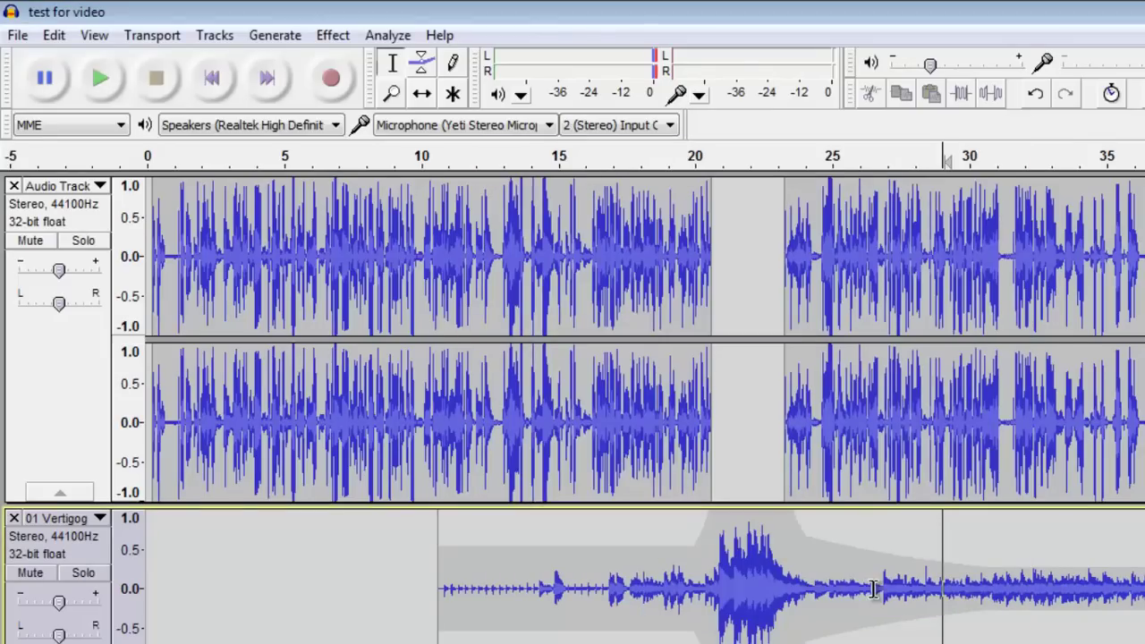